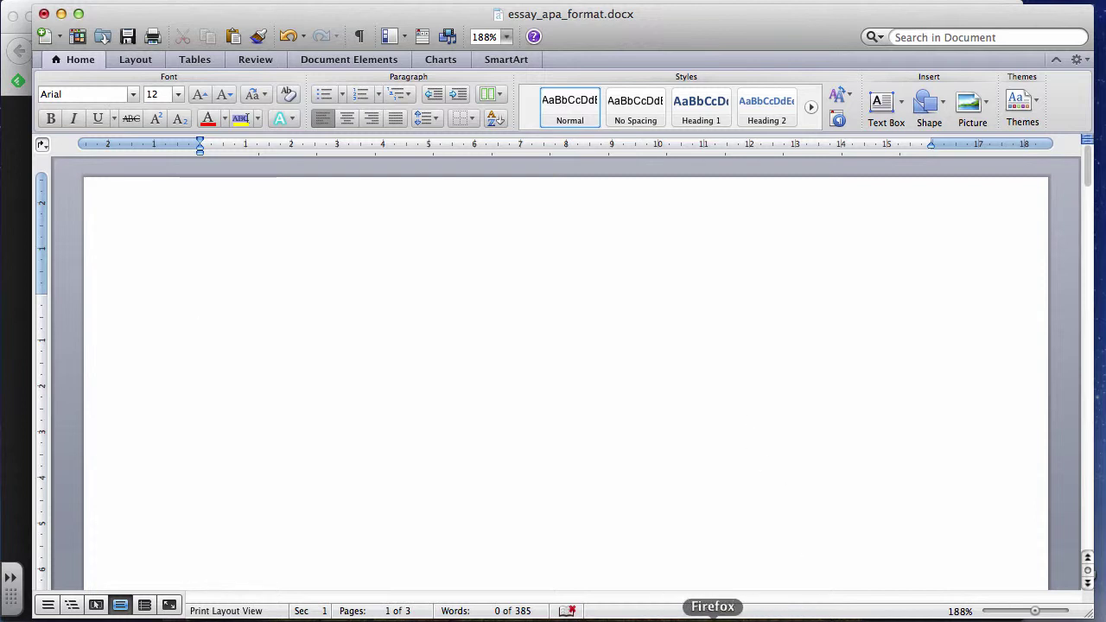
Step: Close the Word version-info screenshot and make essay_apa_format.docx the active window again
click(746, 615)
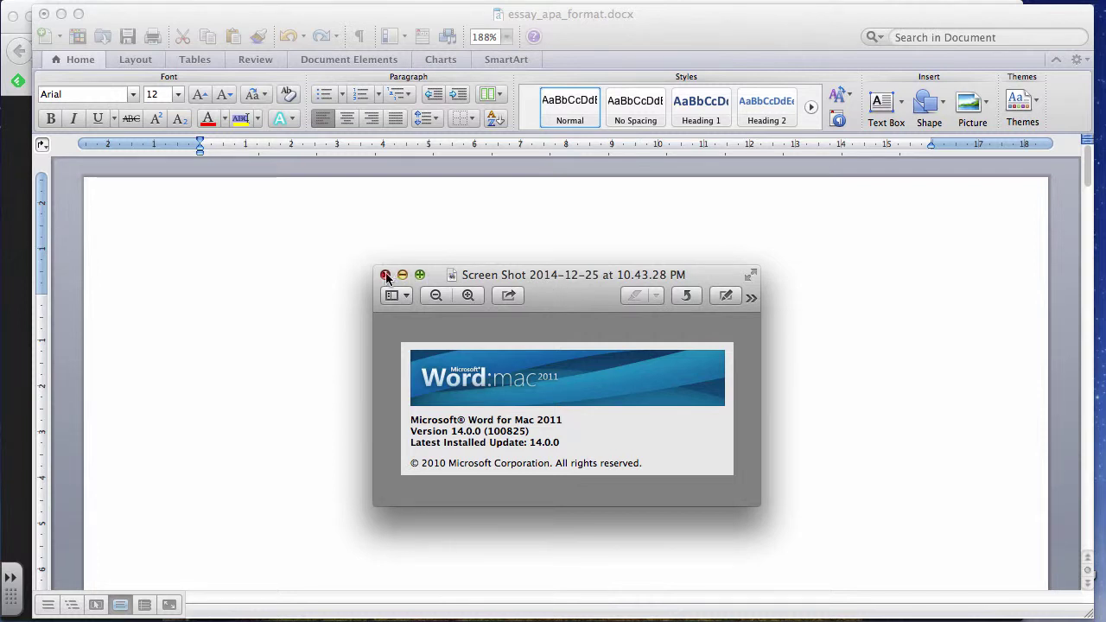
drag(374, 268, 385, 277)
click(411, 295)
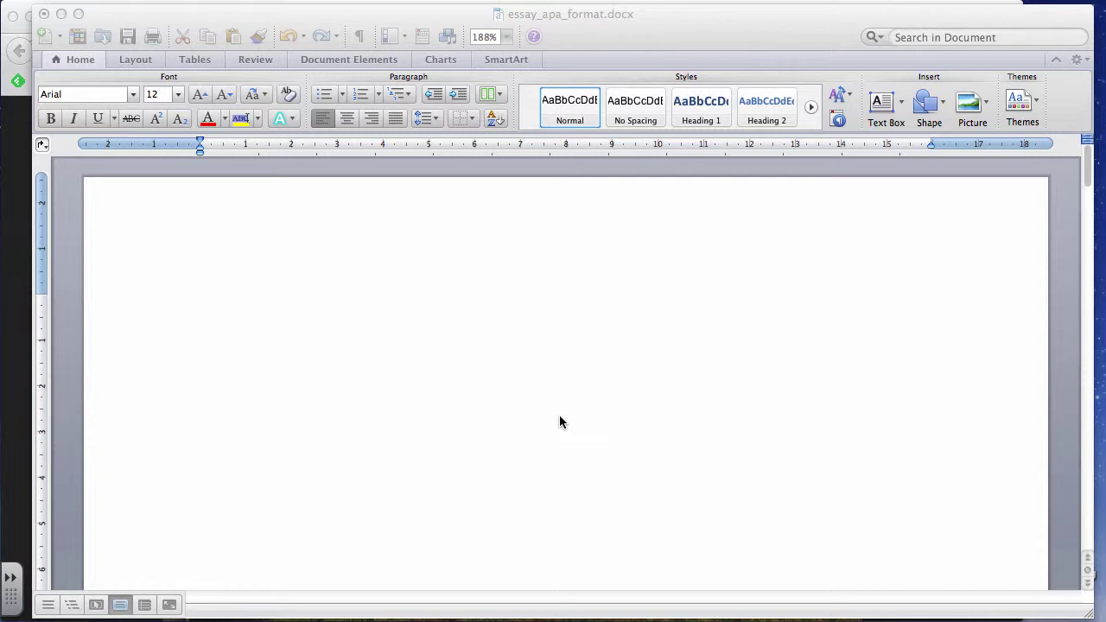
click(628, 30)
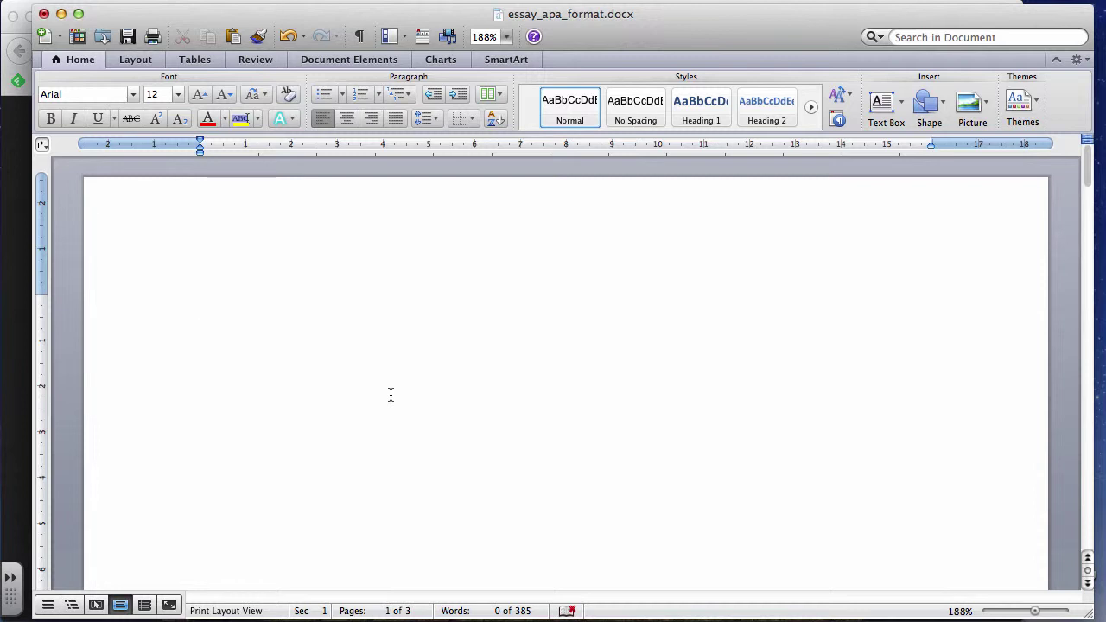
Step: On the Layout tab, confirm A4 Small paper size and portrait orientation, and view the margin presets
click(136, 61)
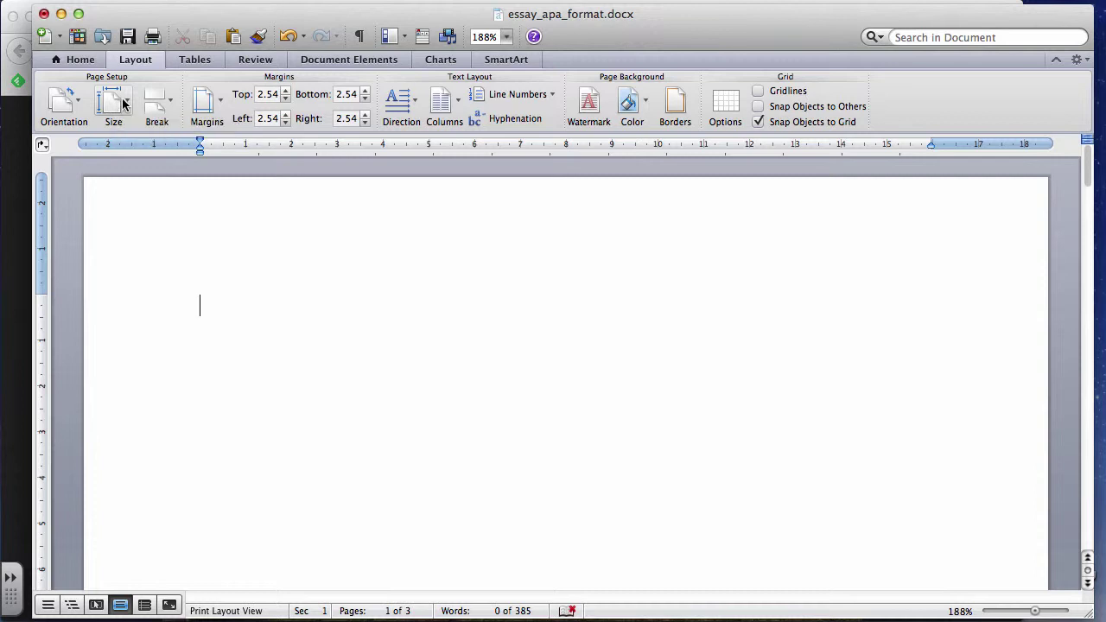
click(121, 103)
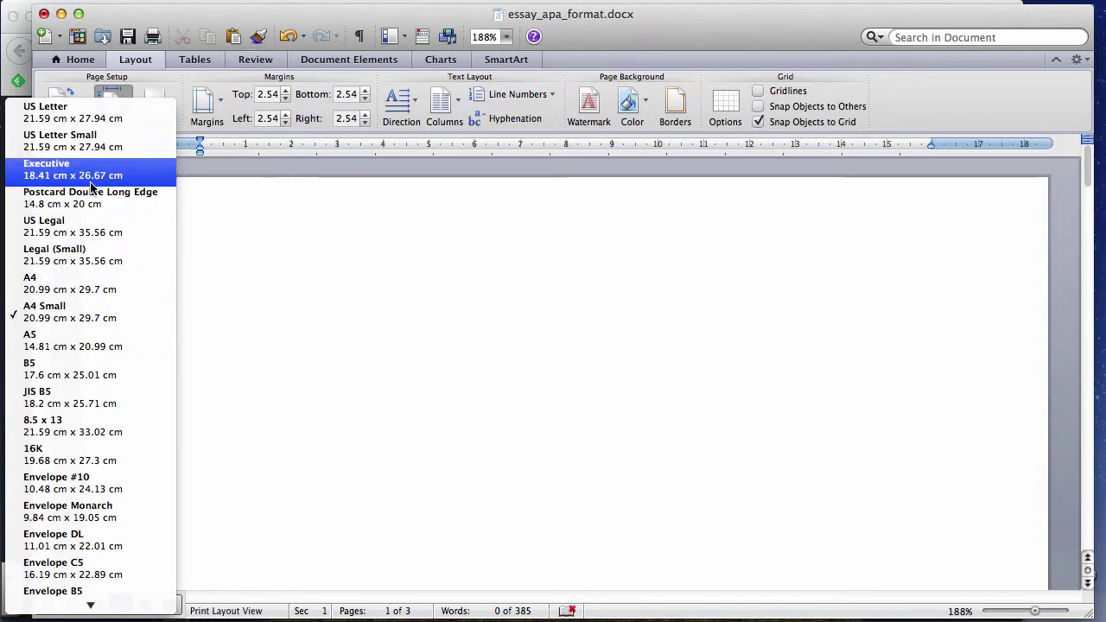
click(111, 97)
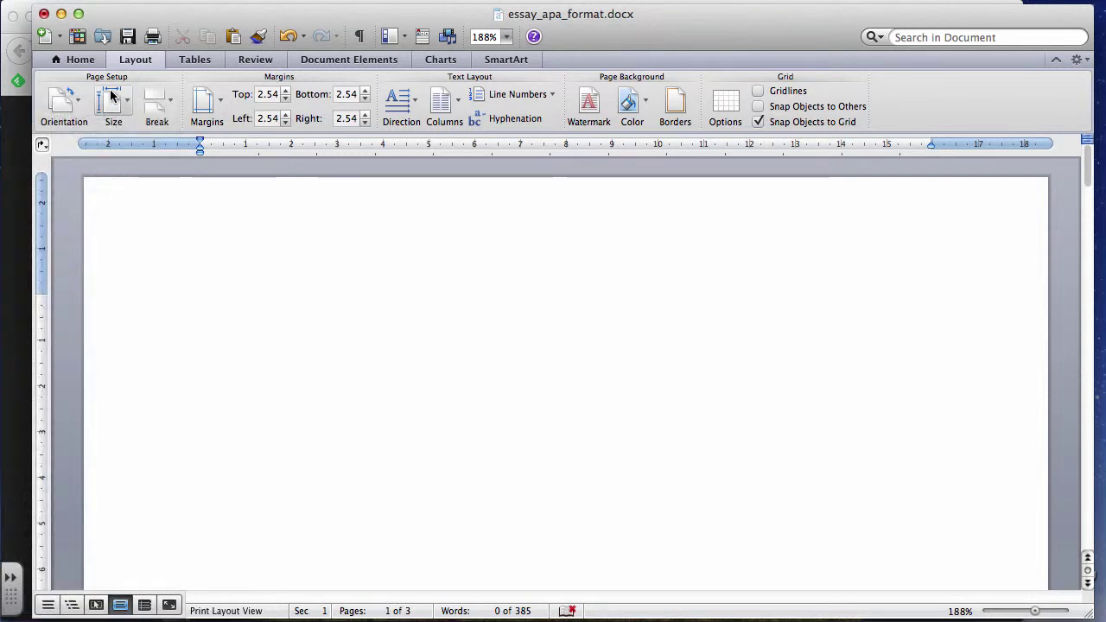
click(69, 111)
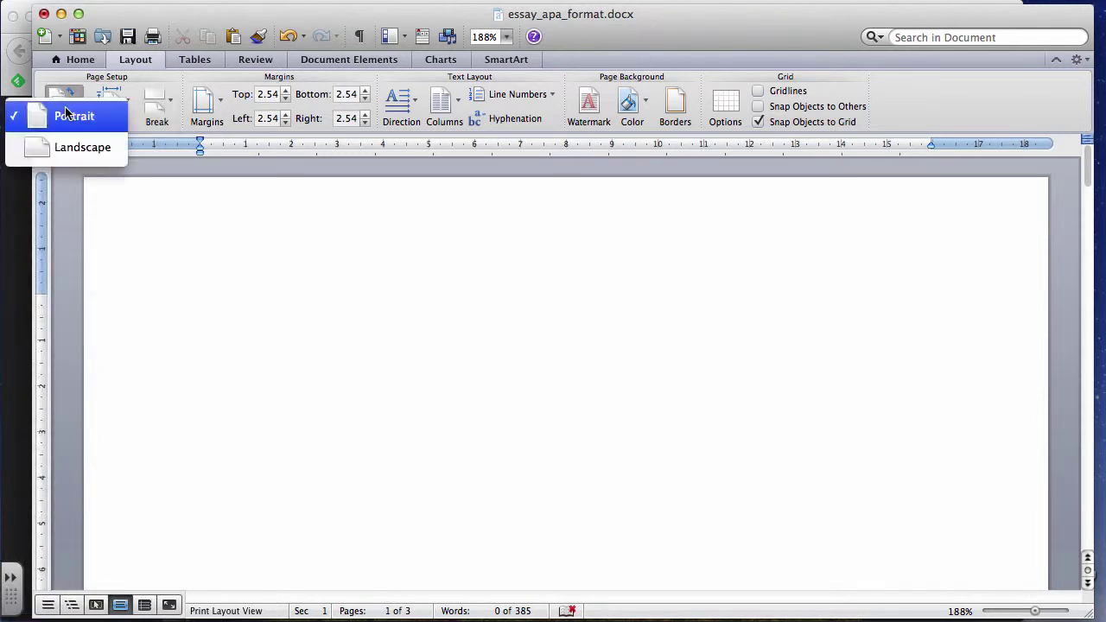
click(62, 97)
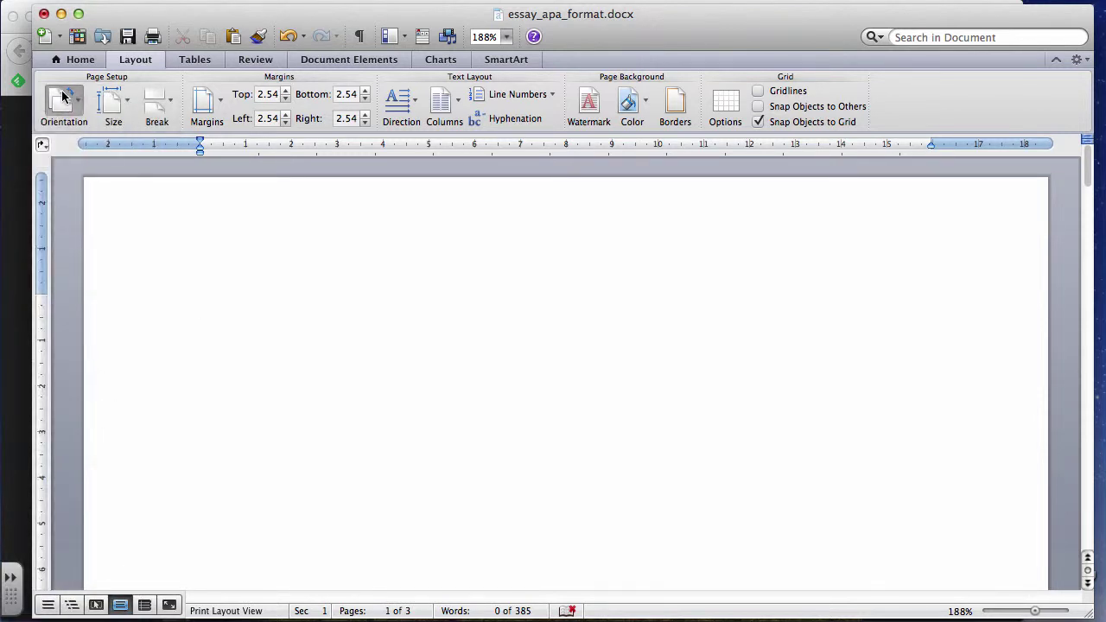
click(208, 105)
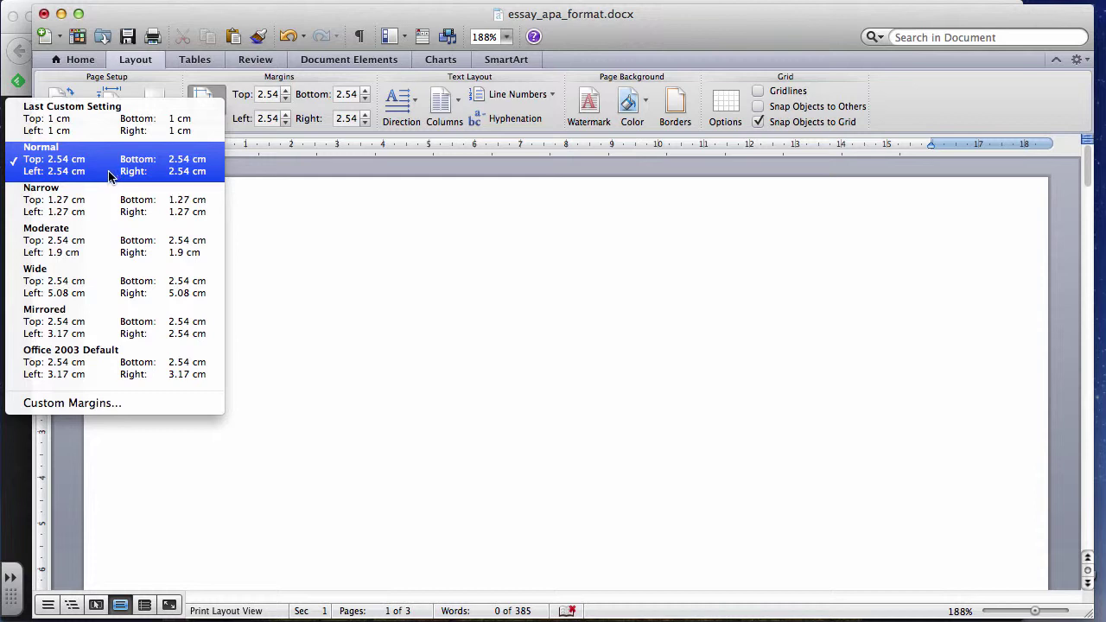
Step: Leave the Normal 2.54 cm margins selected and return to the Home tab
click(208, 88)
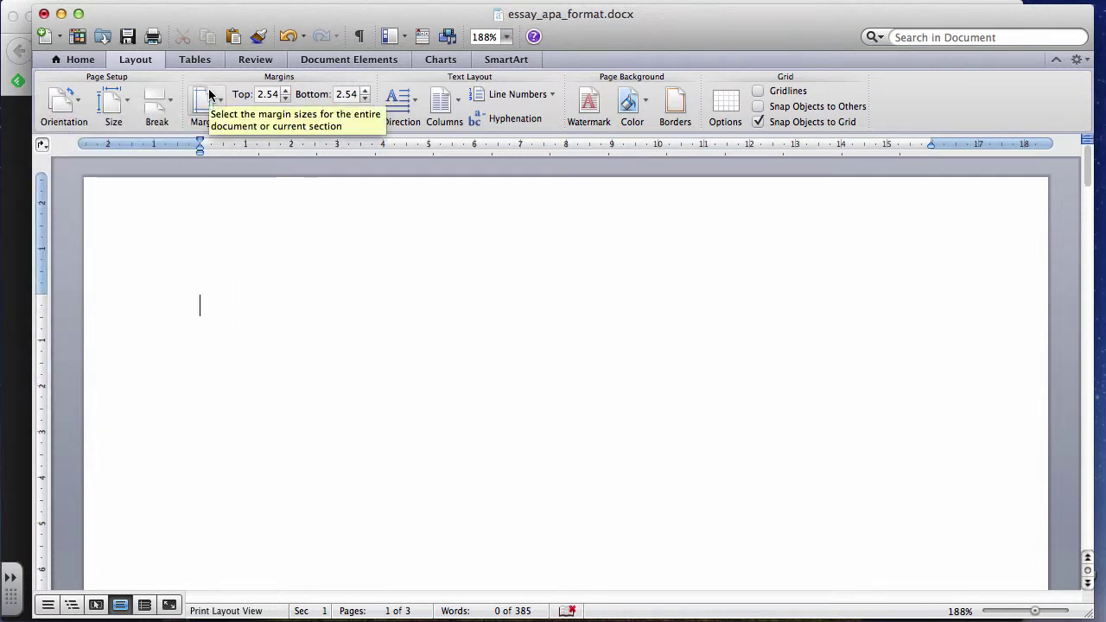
click(81, 60)
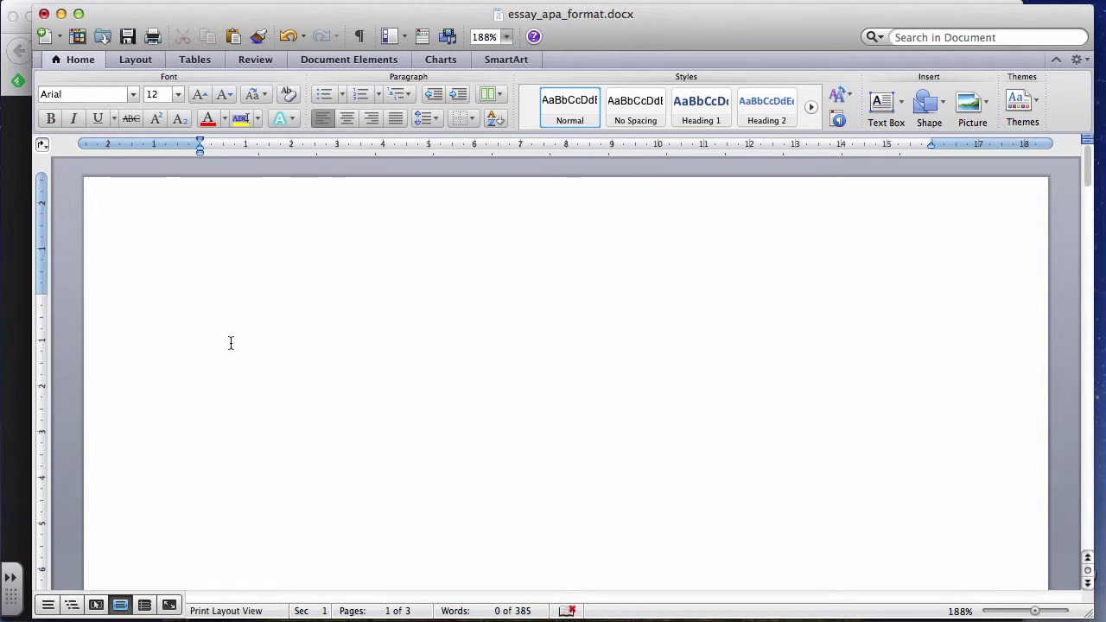
click(134, 96)
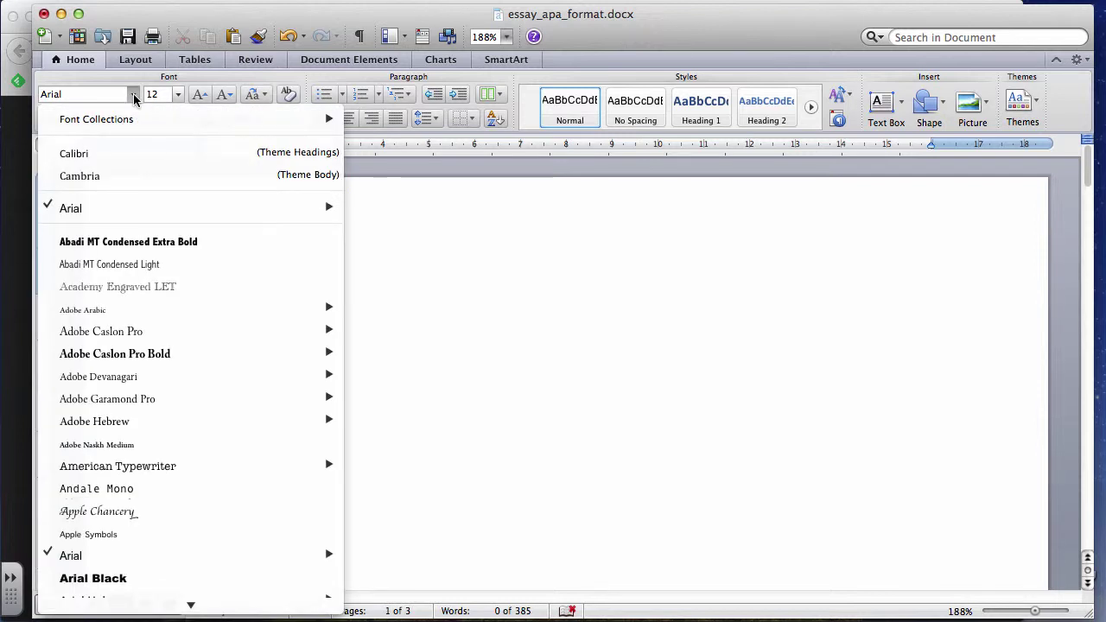
mouse_move(143, 363)
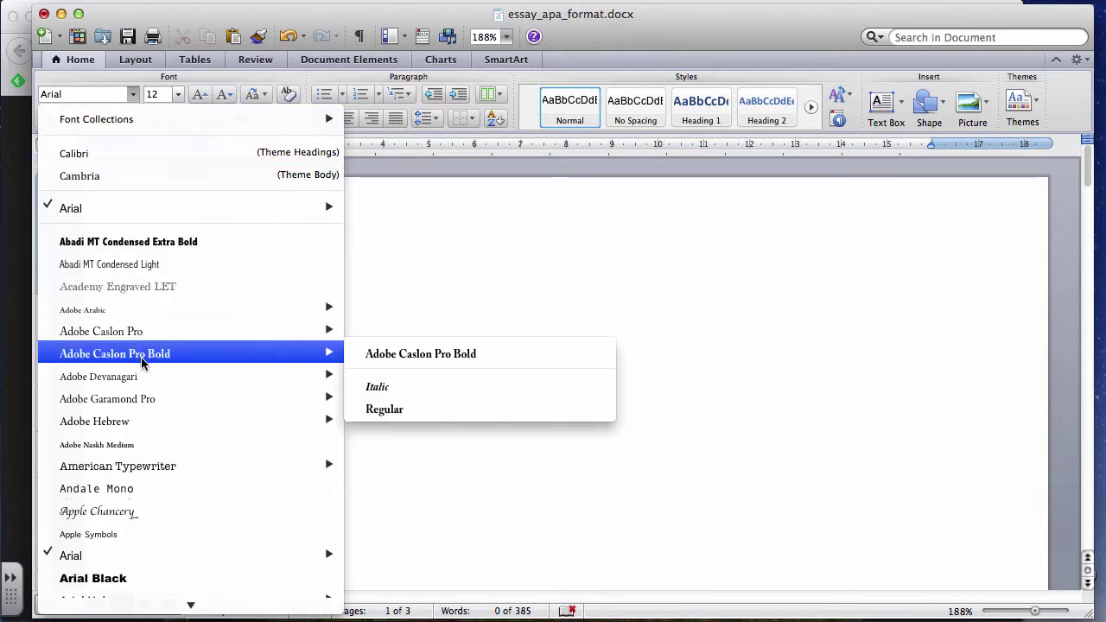
mouse_move(126, 214)
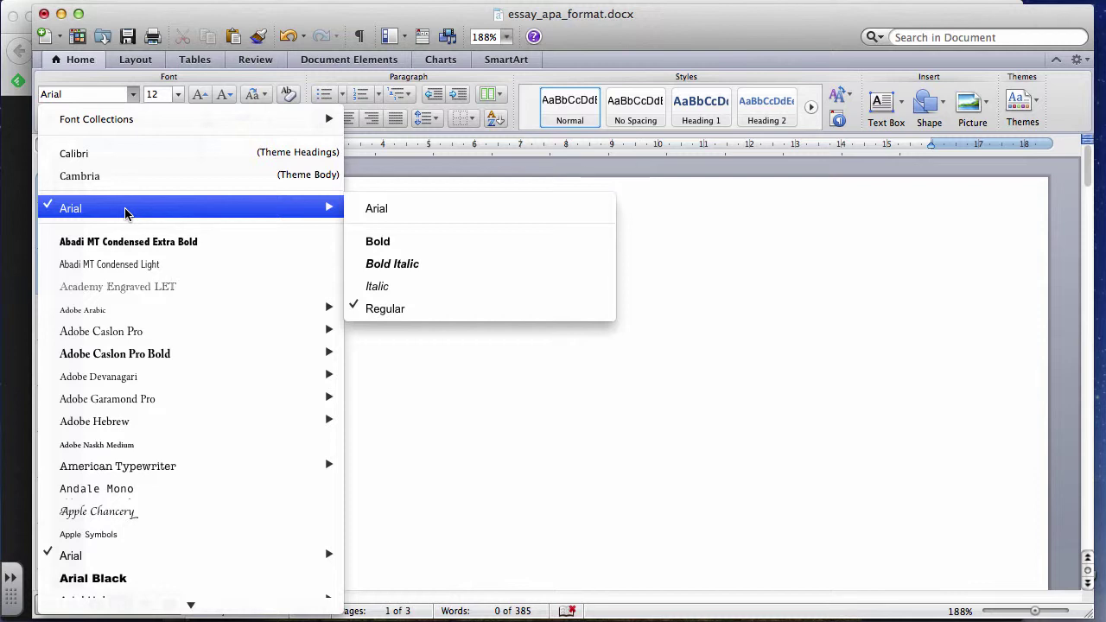
click(212, 16)
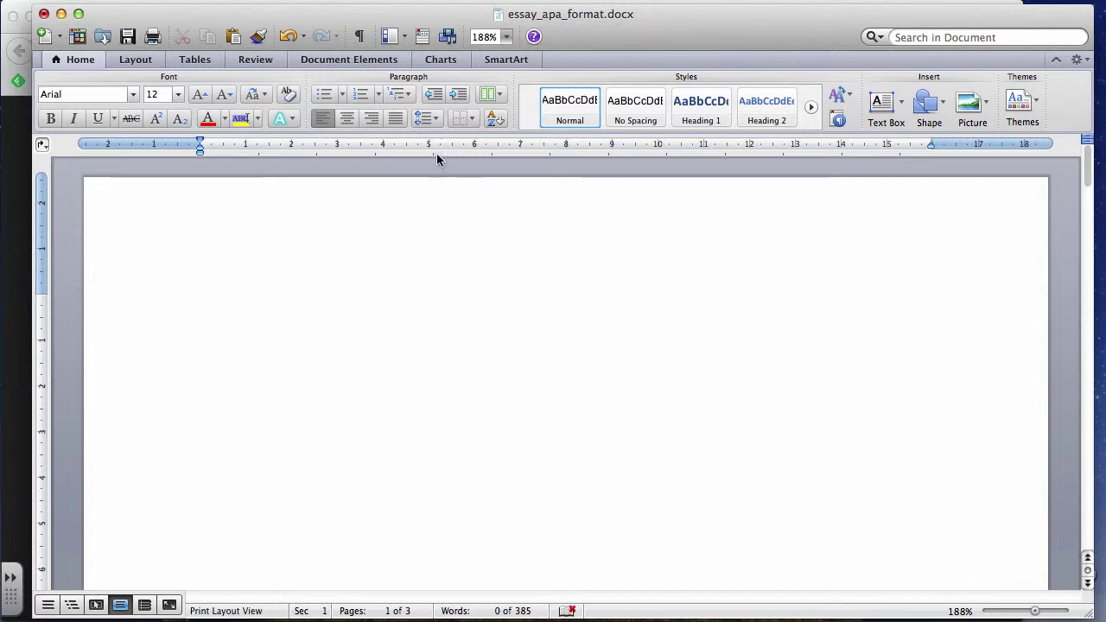
Step: Open the Paragraph dialog through Line Spacing Options in the Home tab's line spacing menu
click(437, 122)
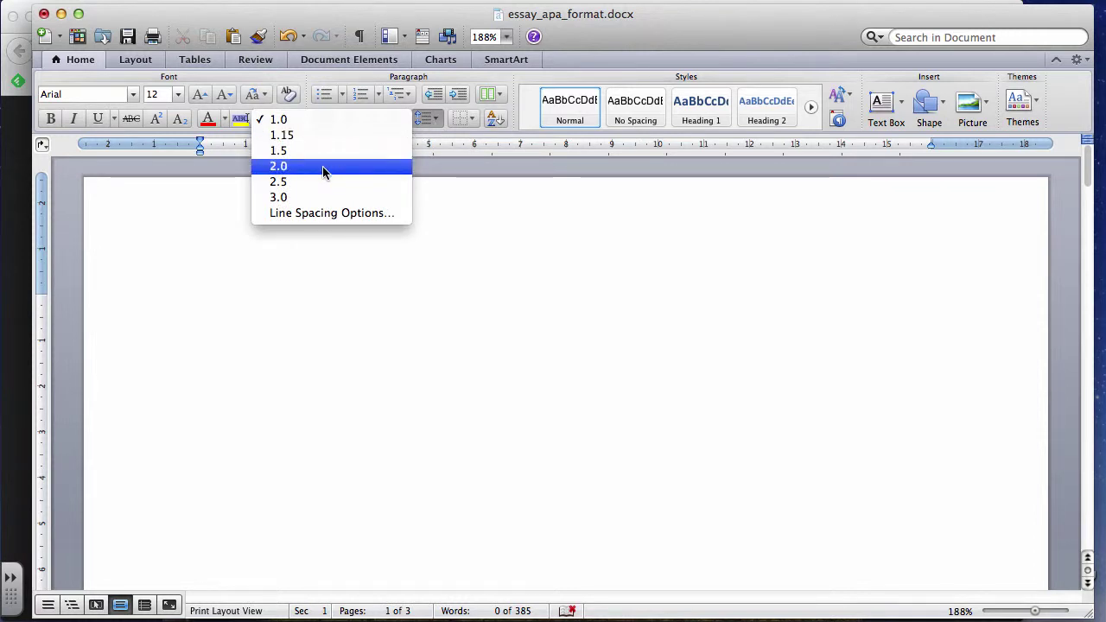
click(434, 120)
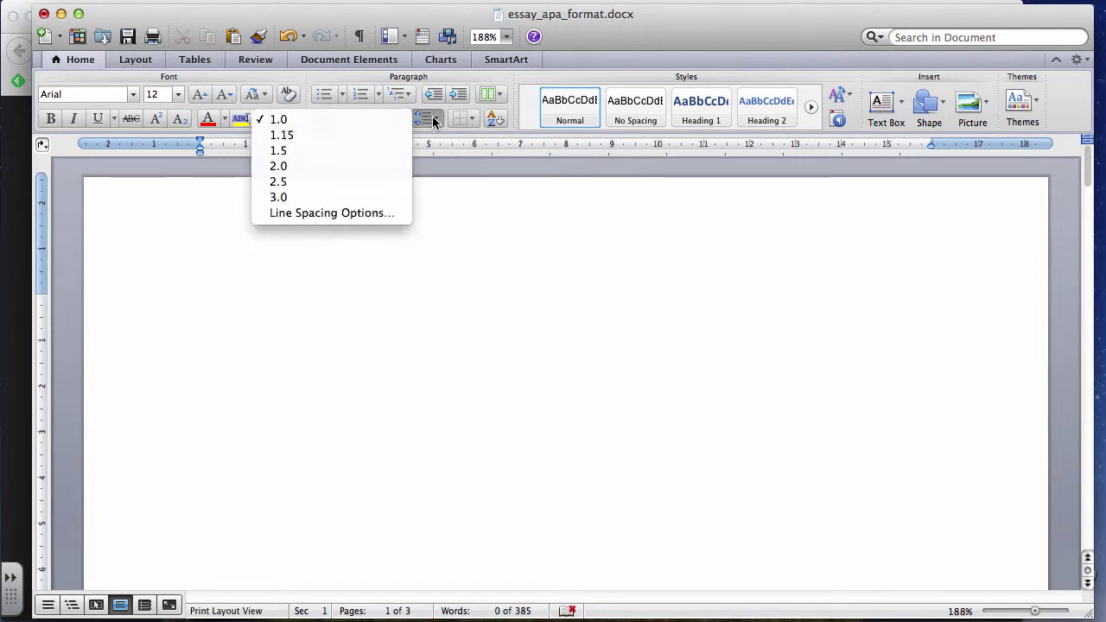
click(434, 120)
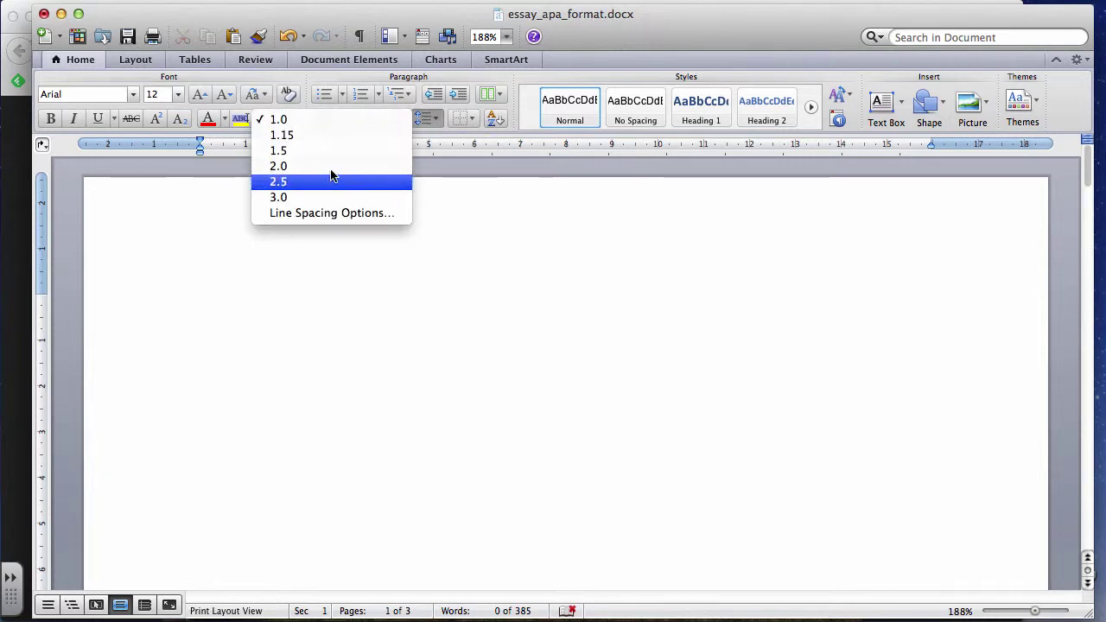
click(337, 214)
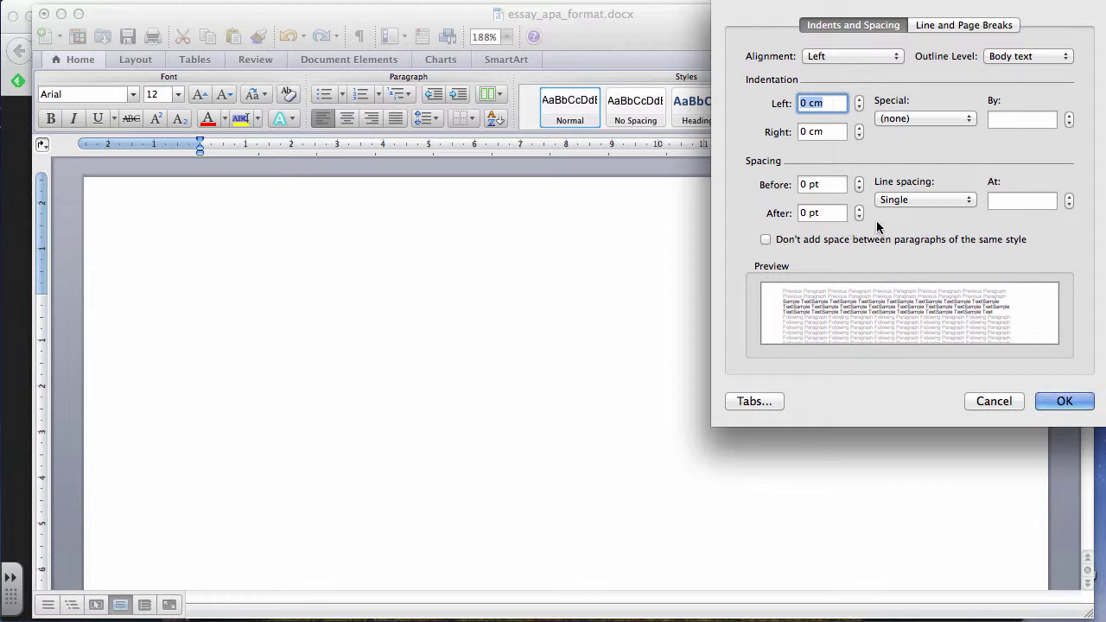
Step: Set line spacing to Double in the Paragraph dialog and apply it
click(971, 202)
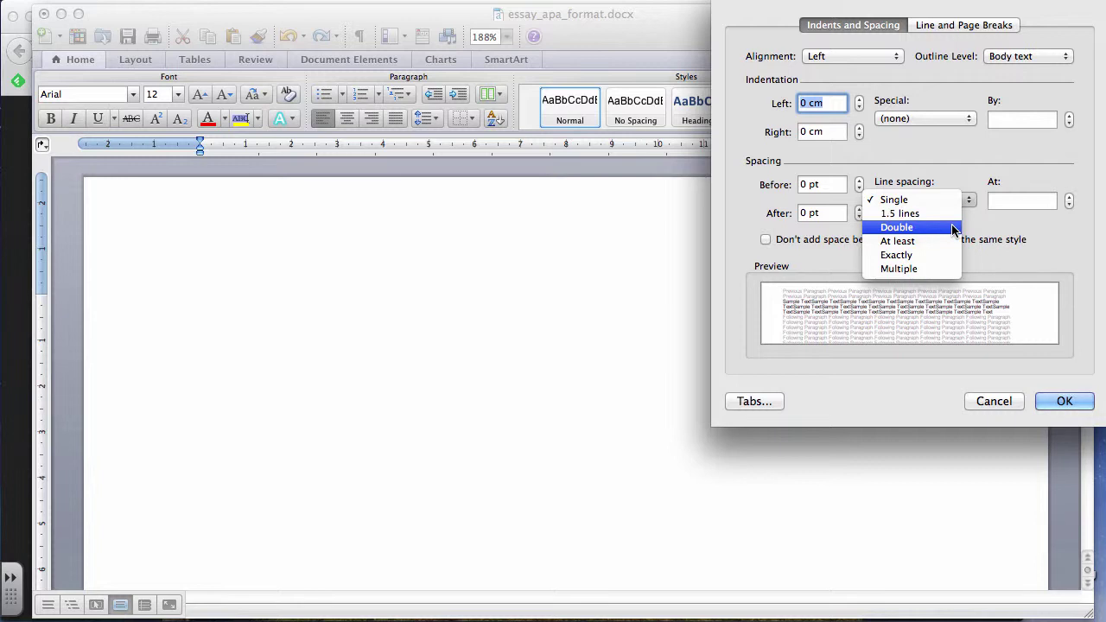
click(955, 228)
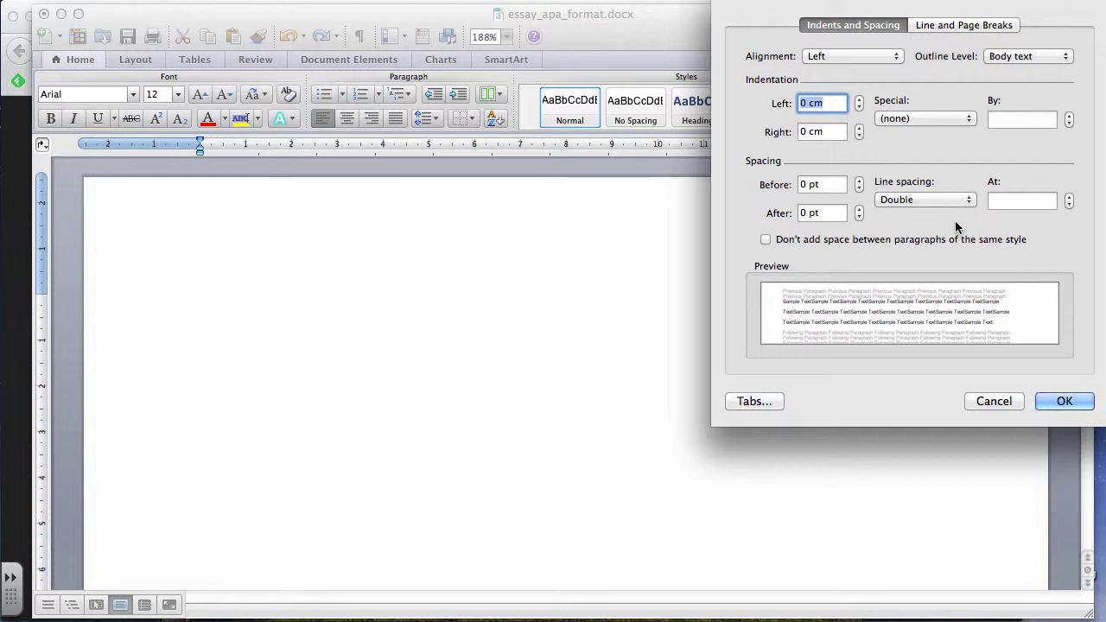
click(1064, 402)
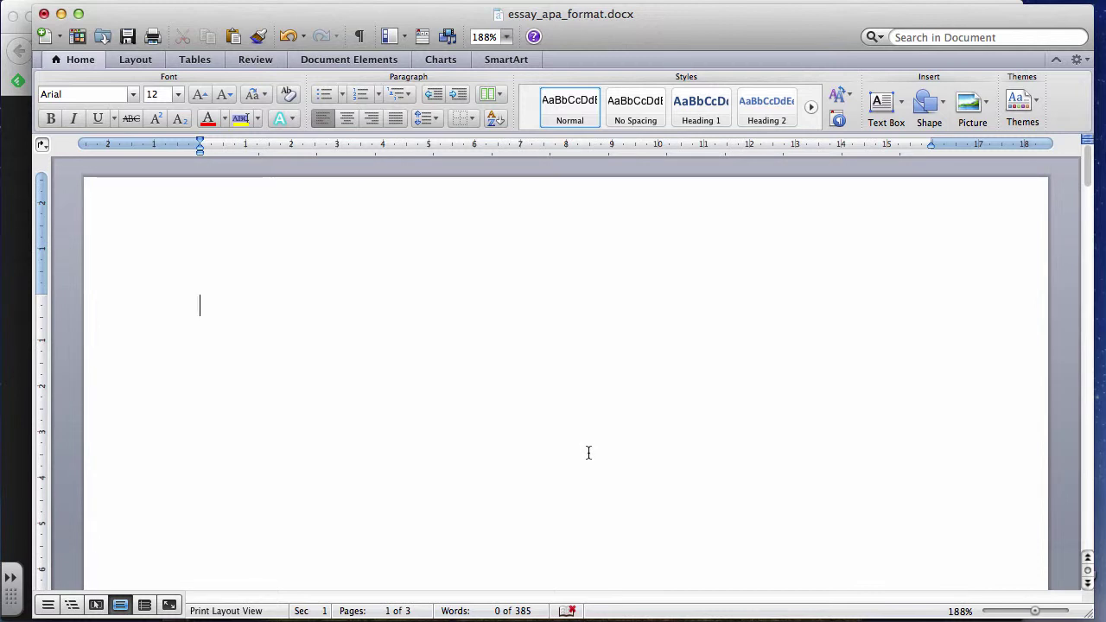
scroll(589, 453, down, 1)
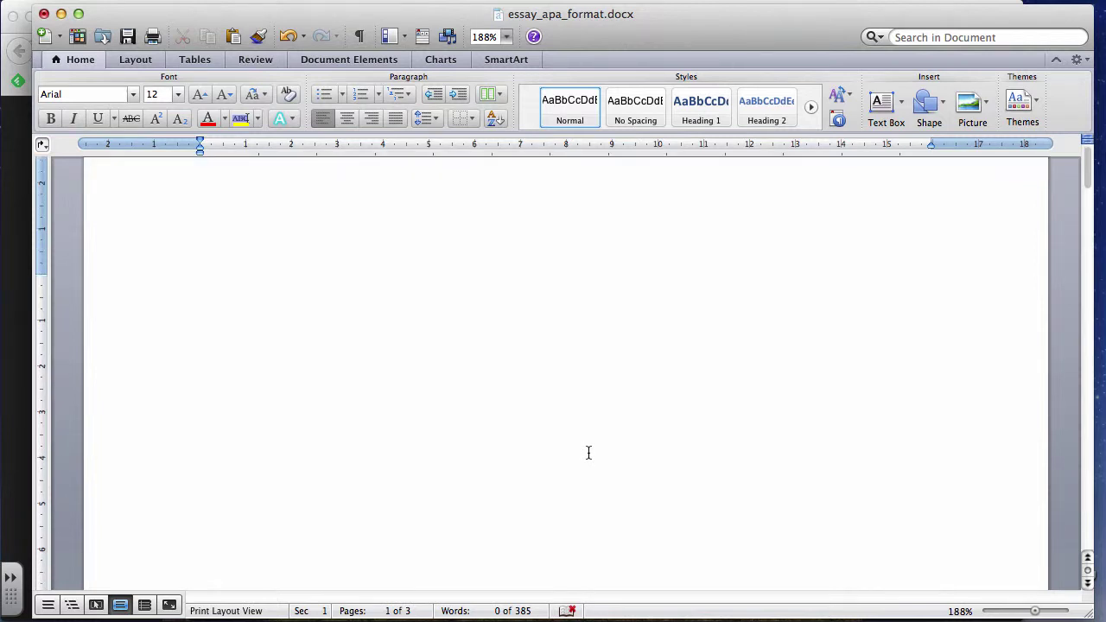
scroll(589, 452, down, 1)
scroll(589, 453, up, 1)
scroll(588, 453, up, 1)
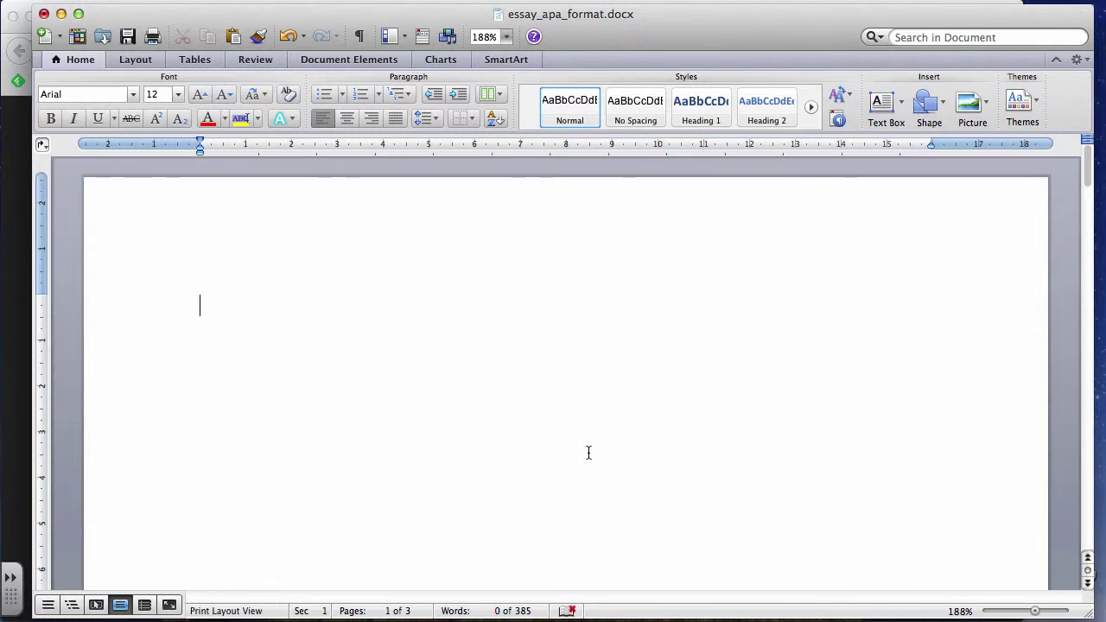
scroll(589, 453, down, 1)
scroll(588, 453, up, 1)
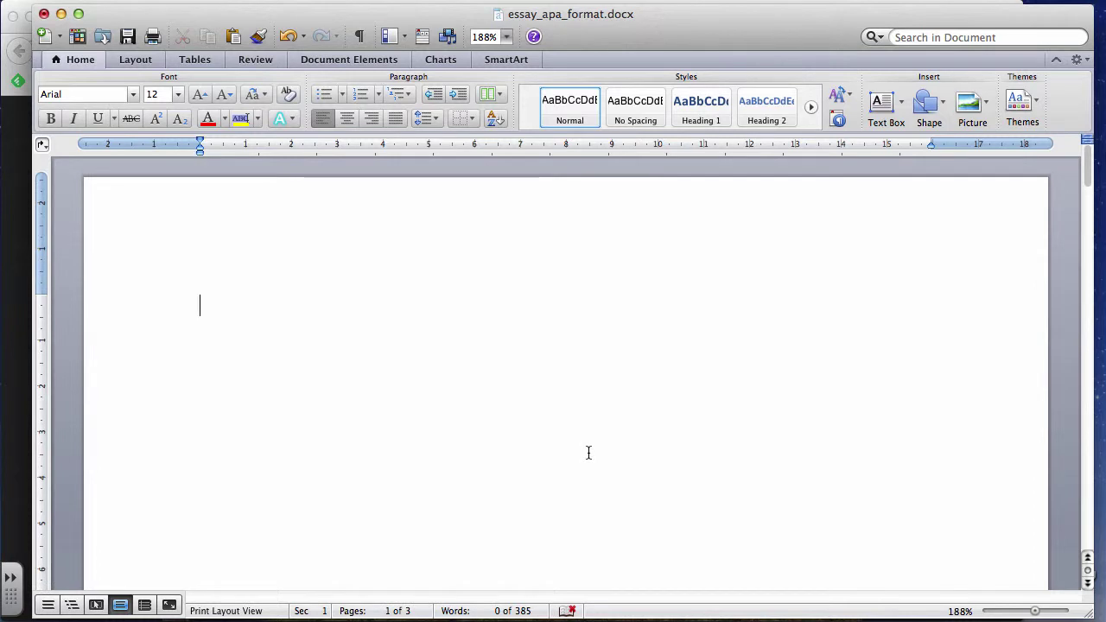
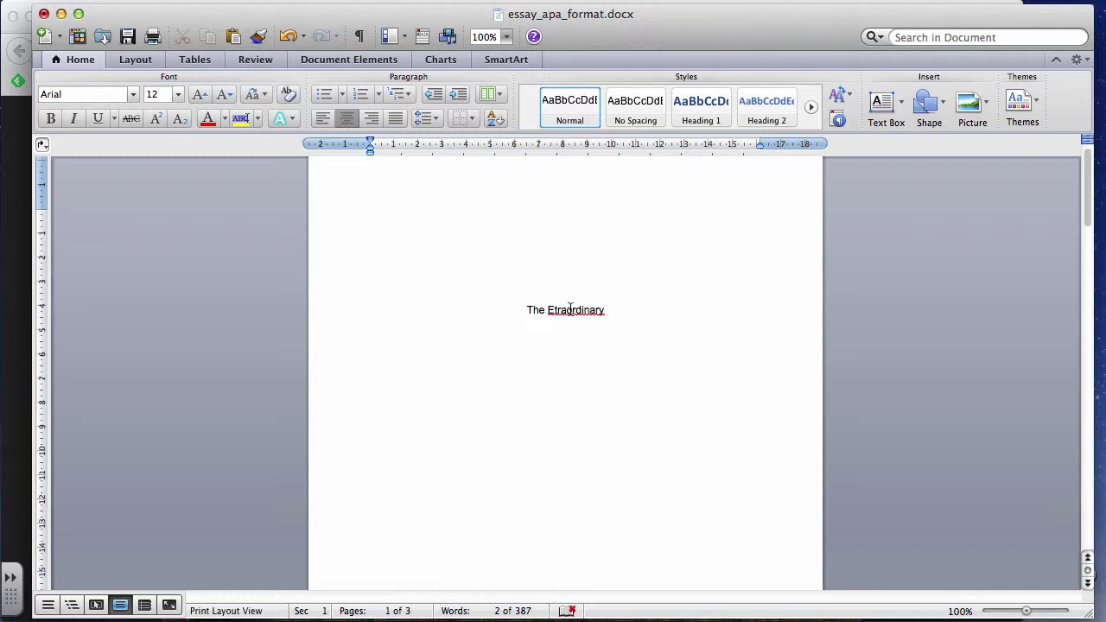
Step: Fix 'Etraordinary' and complete the title 'The Extraordinary Beauty of Angkor Wat', adding a blank line above
right_click(570, 309)
click(656, 336)
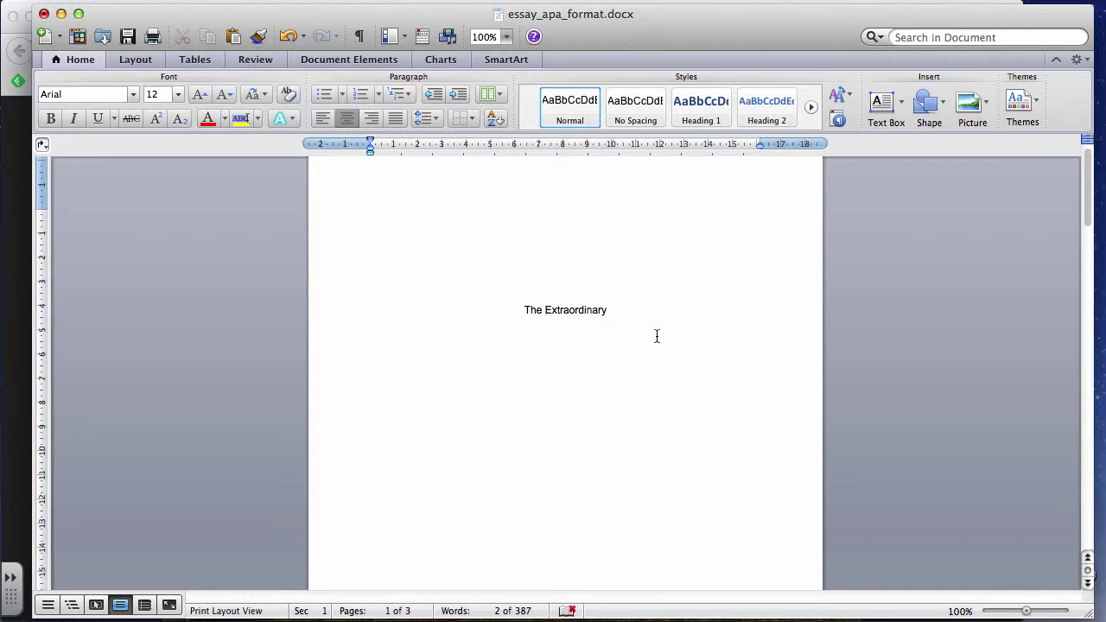
text(Bea)
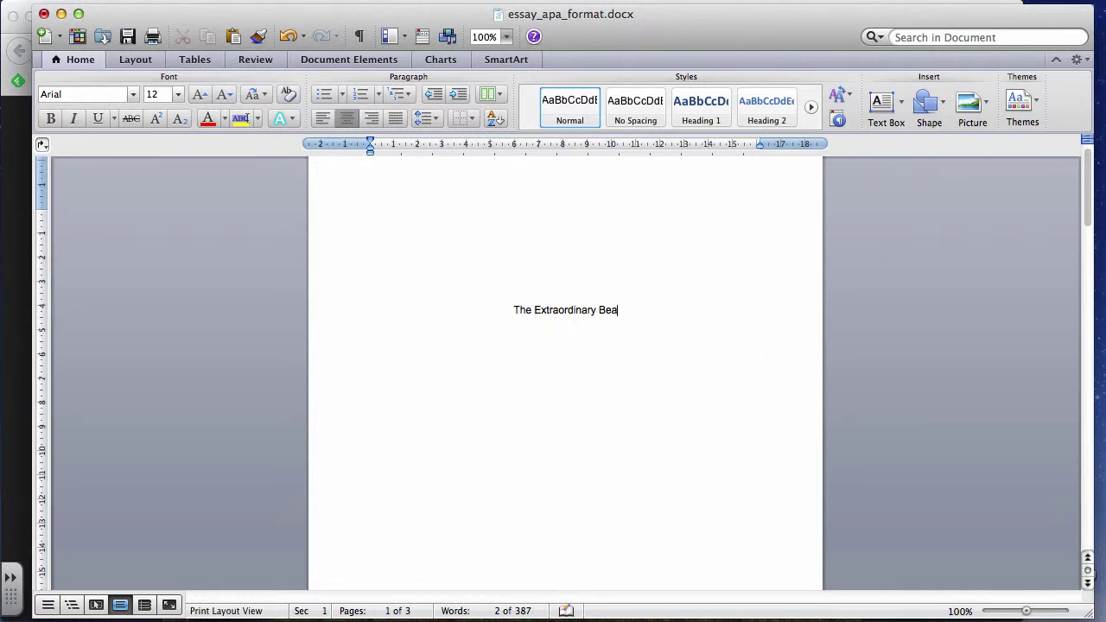
text(uty of A)
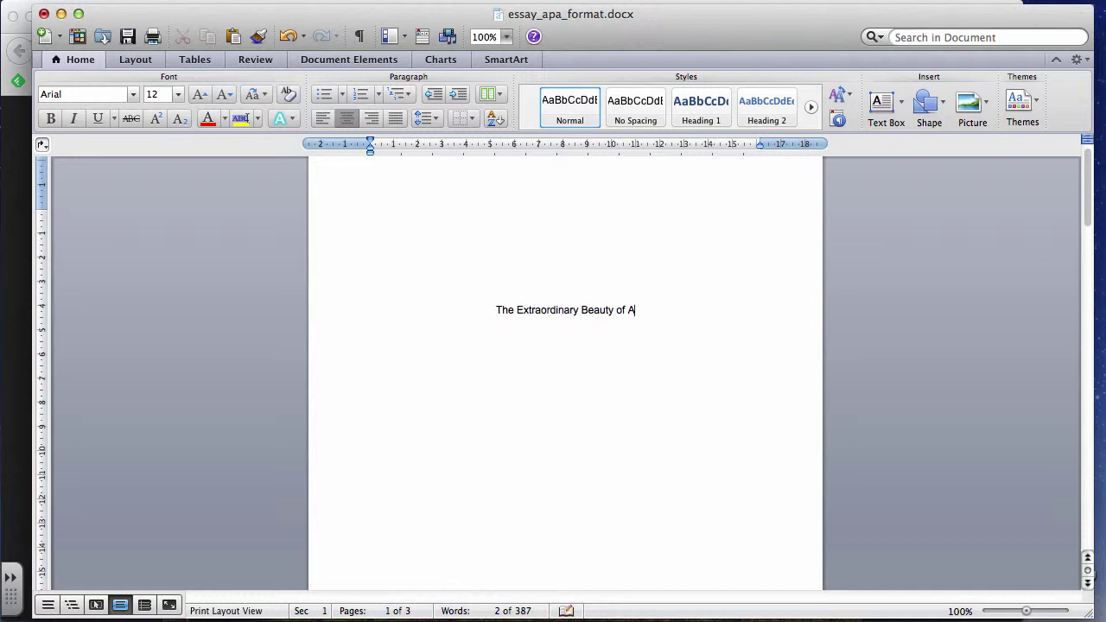
text(ngkor)
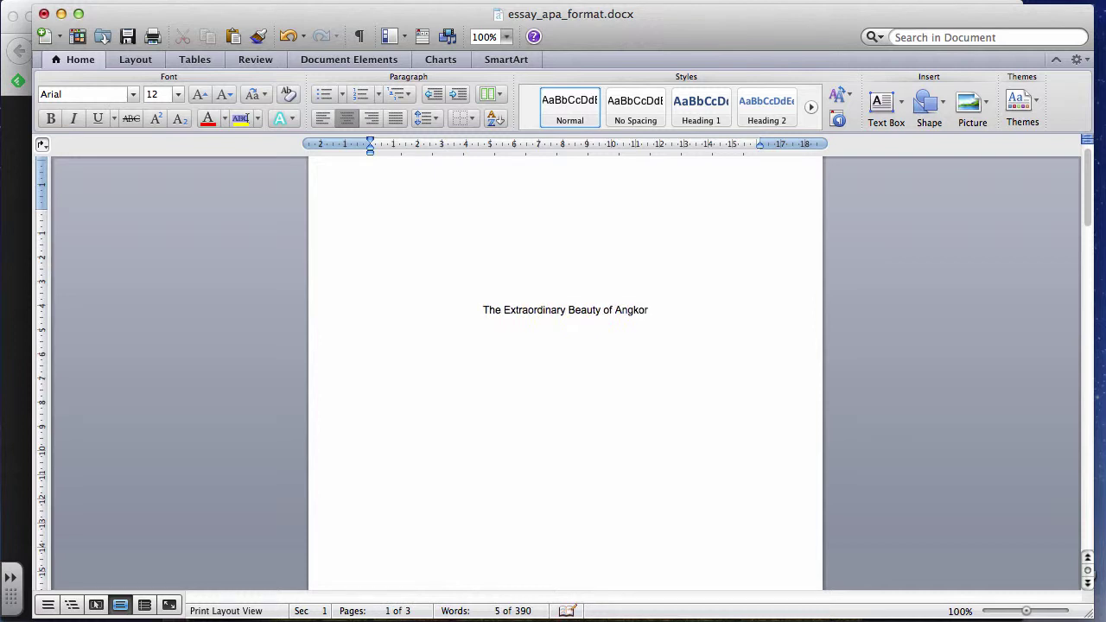
text( Wat)
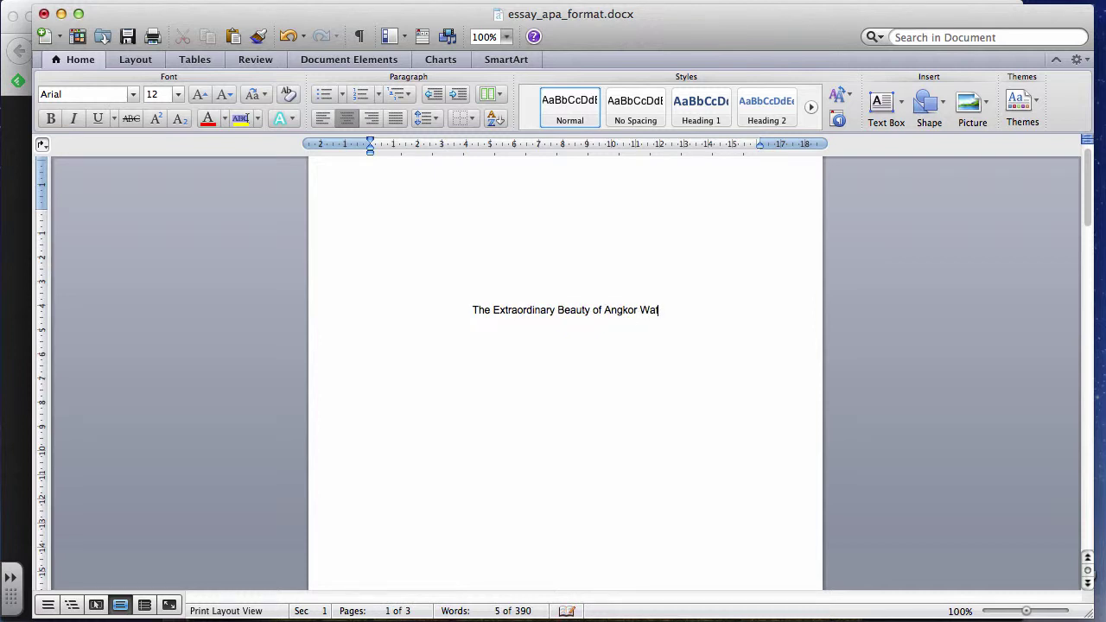
scroll(790, 465, down, 5)
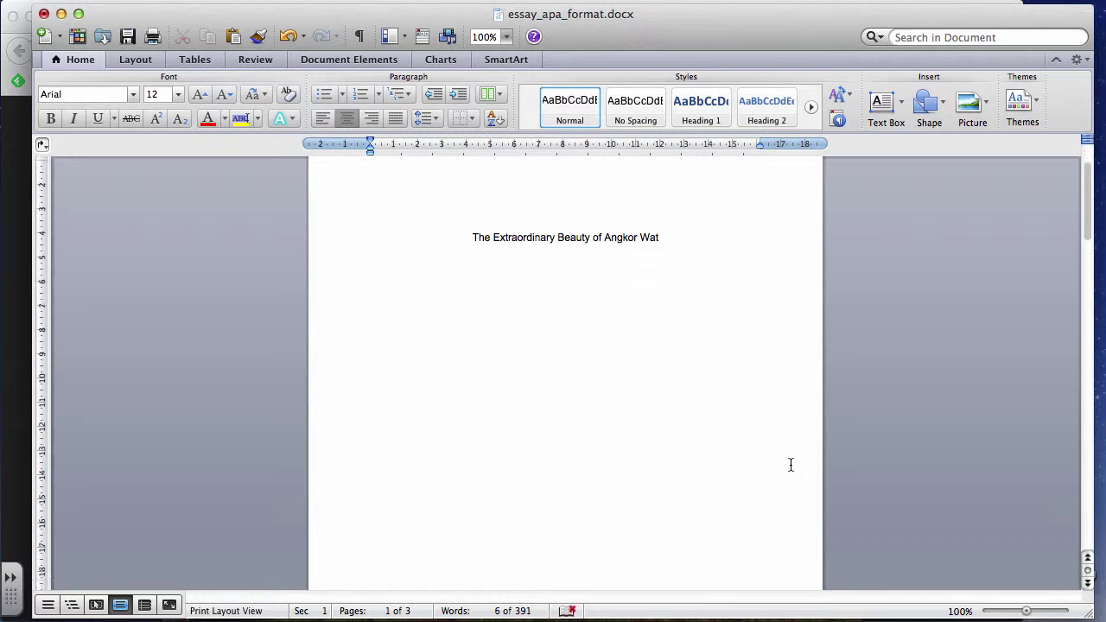
scroll(790, 465, down, 1)
scroll(790, 465, up, 4)
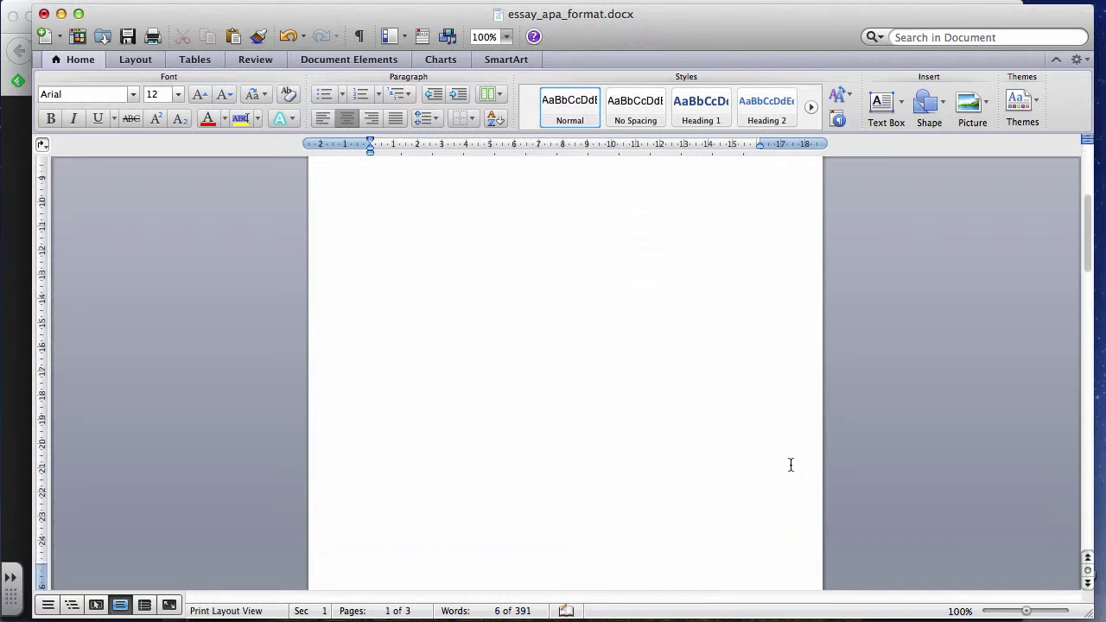
scroll(790, 465, up, 3)
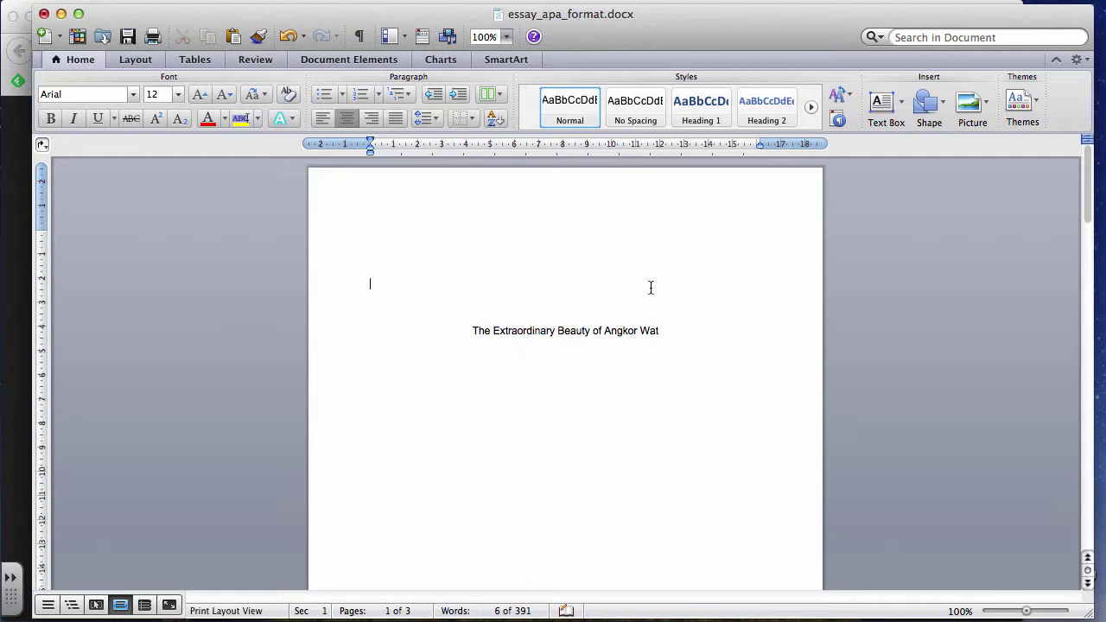
key(Return)
key(Return)
key(Return)
key(Return)
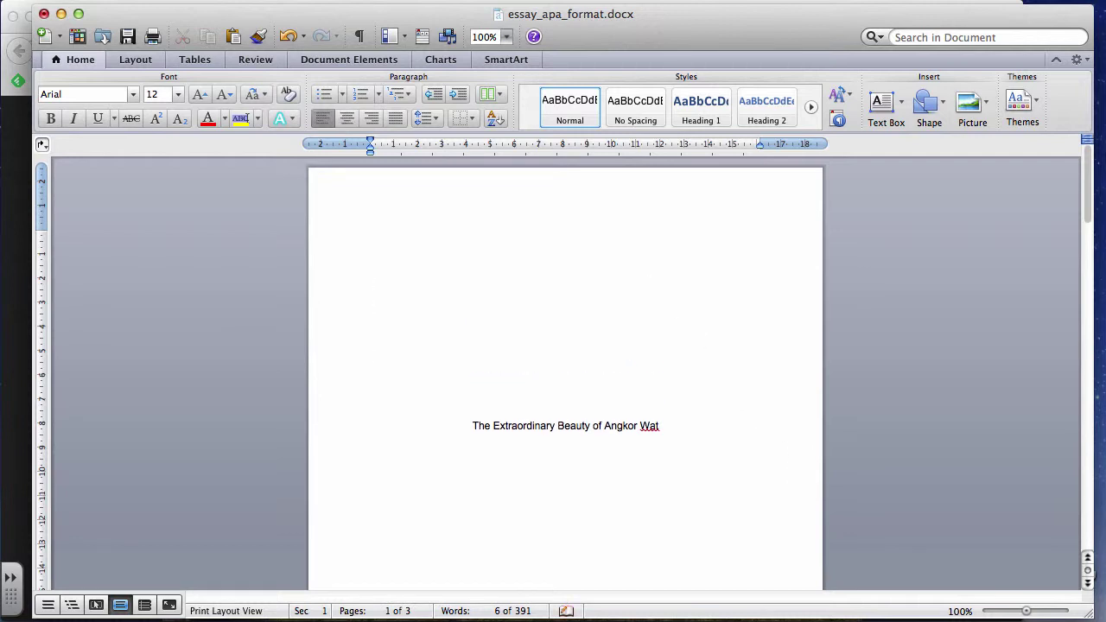
scroll(619, 502, down, 2)
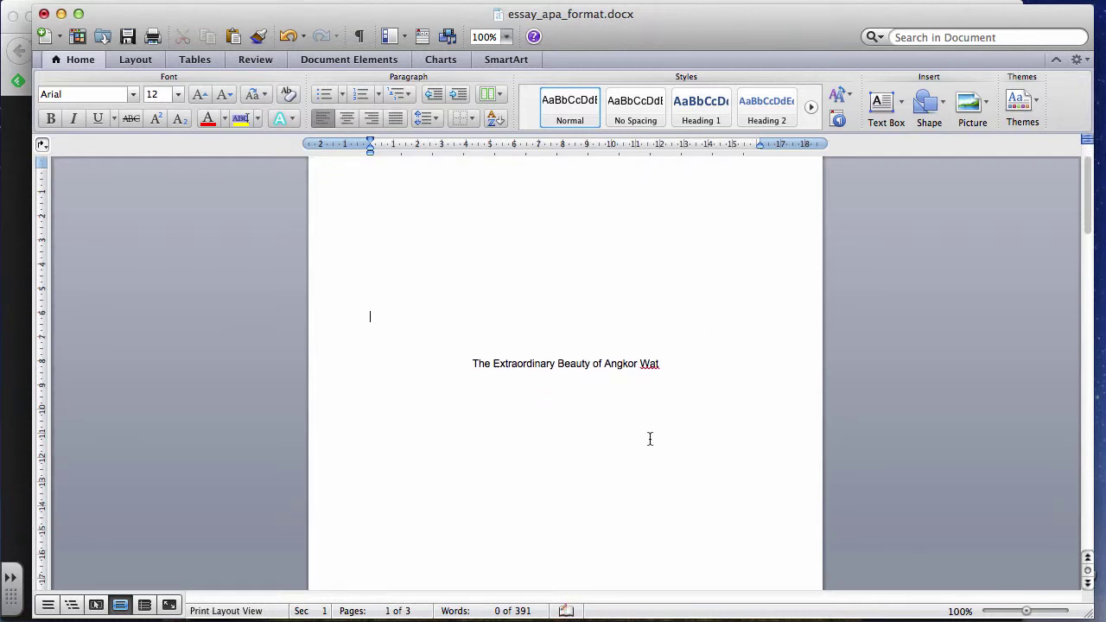
scroll(650, 439, down, 1)
Step: Add the author's name, 'Pretend University' and the instructor's name as lines below the title
click(691, 350)
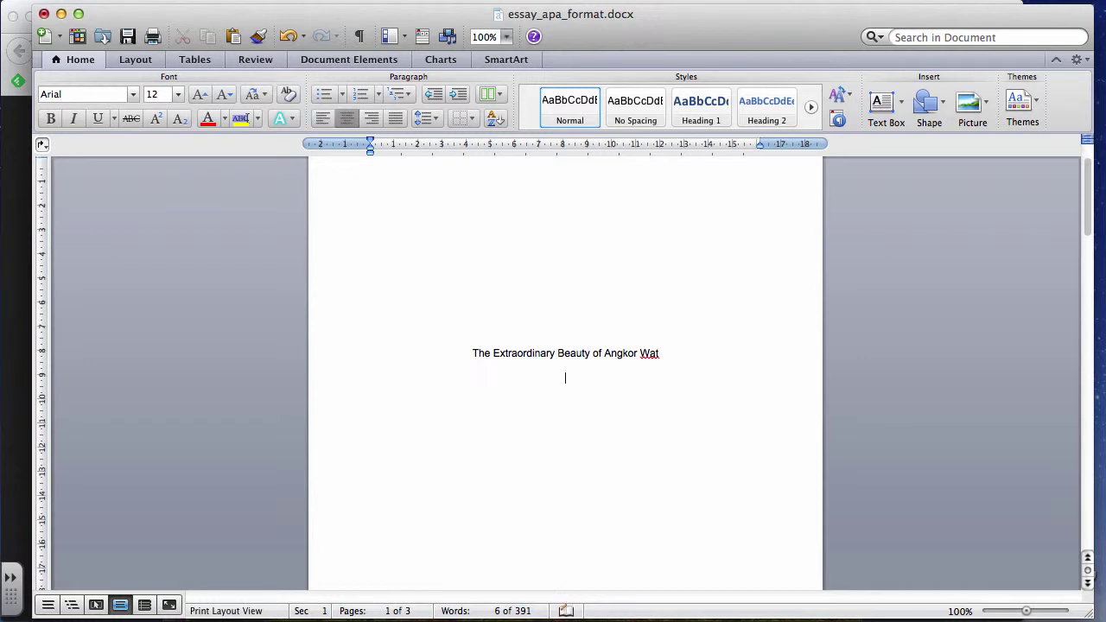
text(John j)
key(BackSpace)
text(Botting)
key(Return)
text(Pretend)
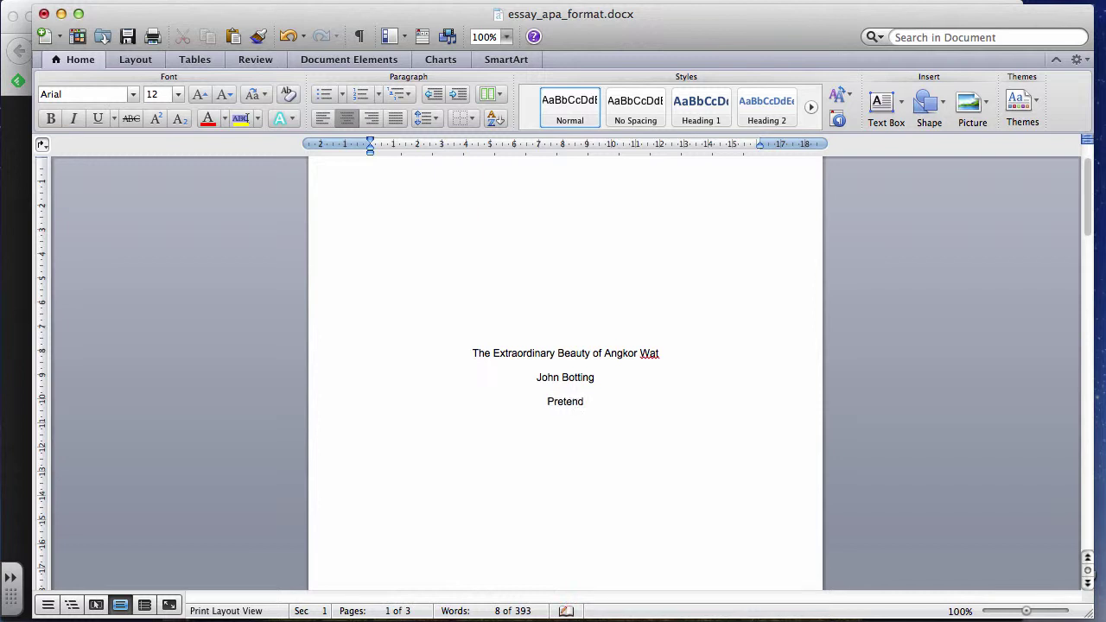
text( University)
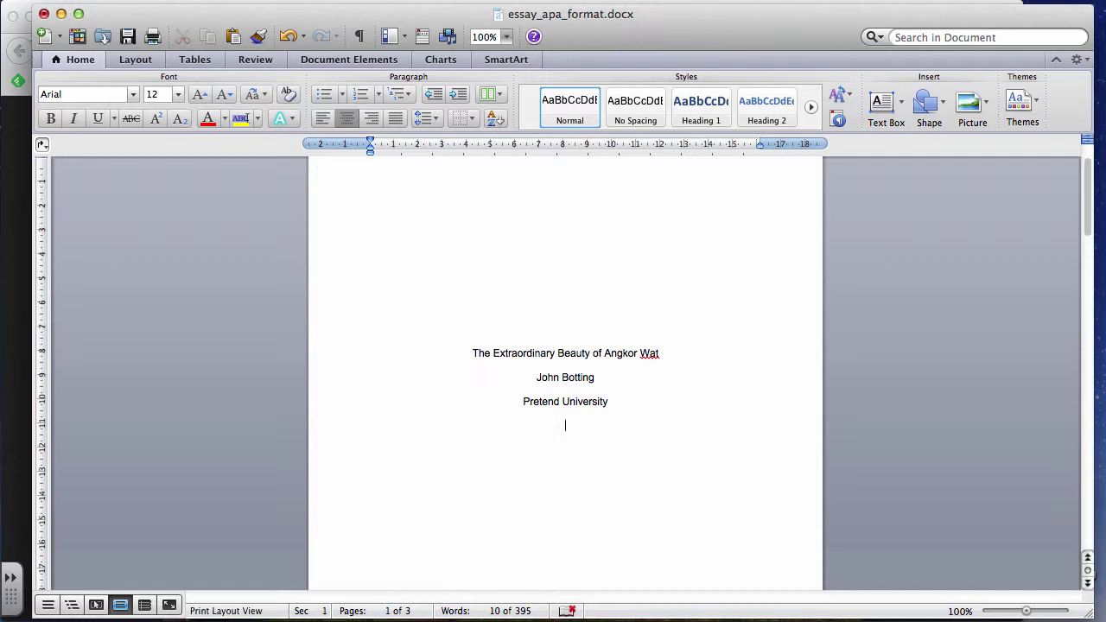
text(Michele Smith)
scroll(640, 417, down, 10)
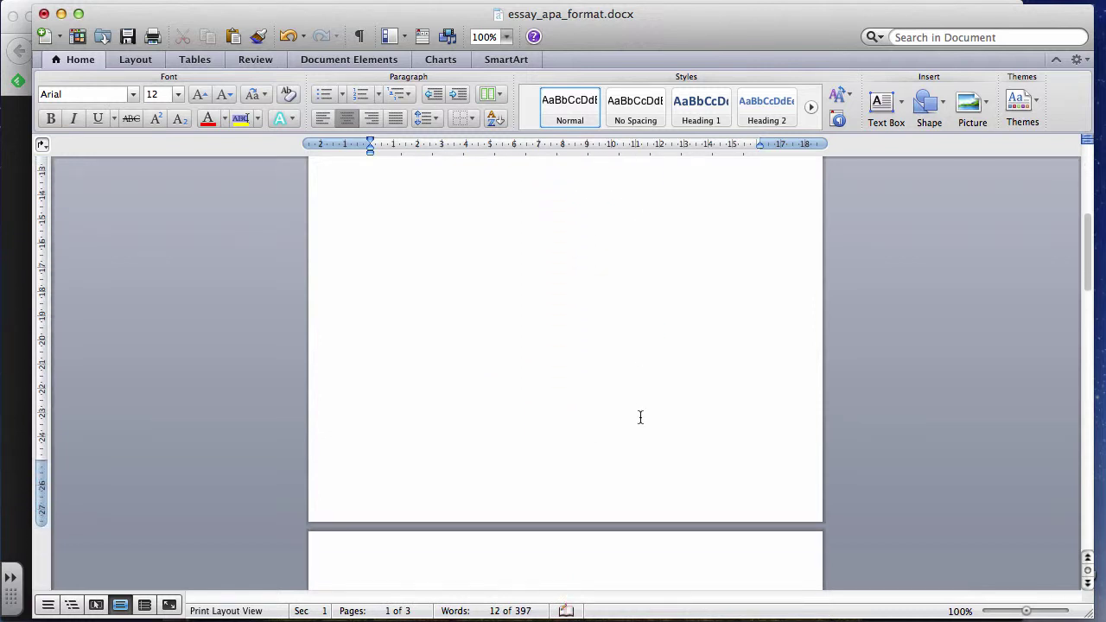
scroll(640, 417, up, 10)
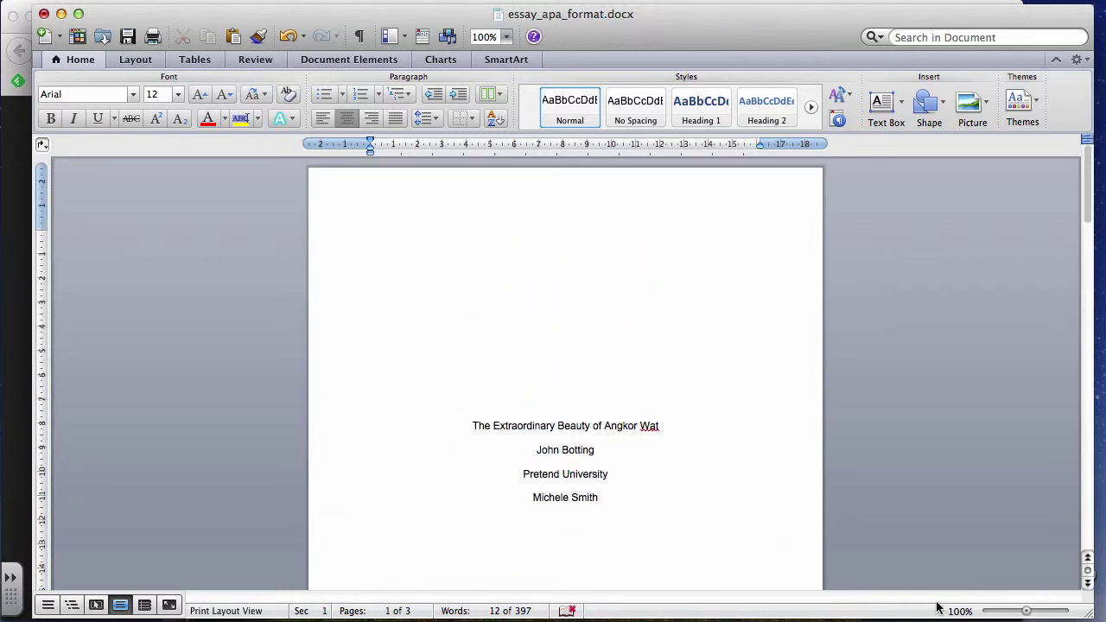
drag(1027, 614, 1038, 613)
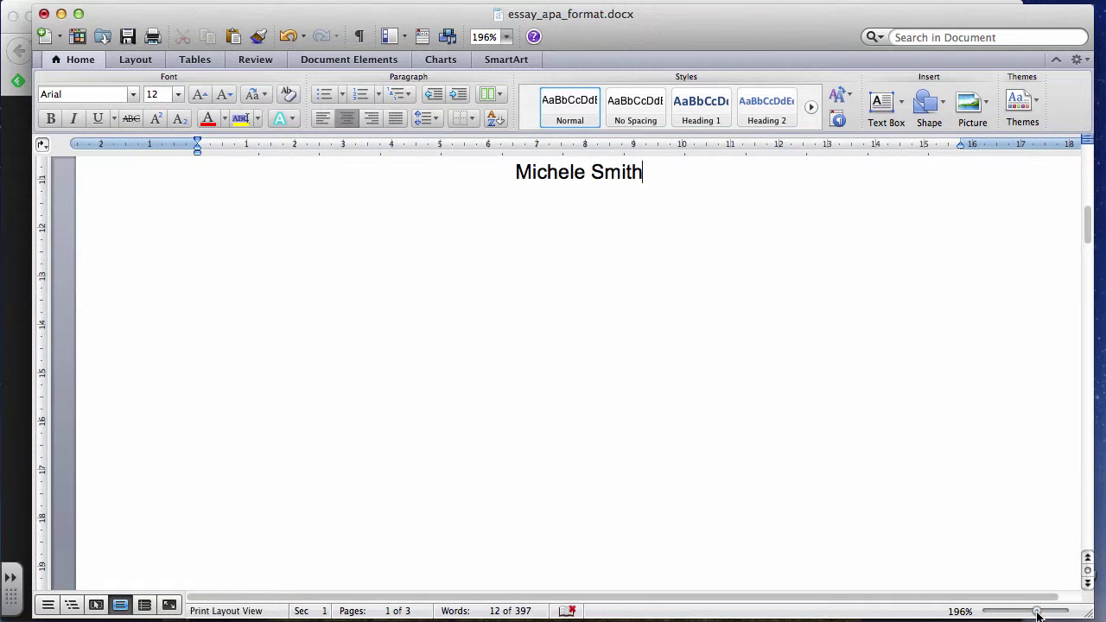
scroll(812, 402, up, 5)
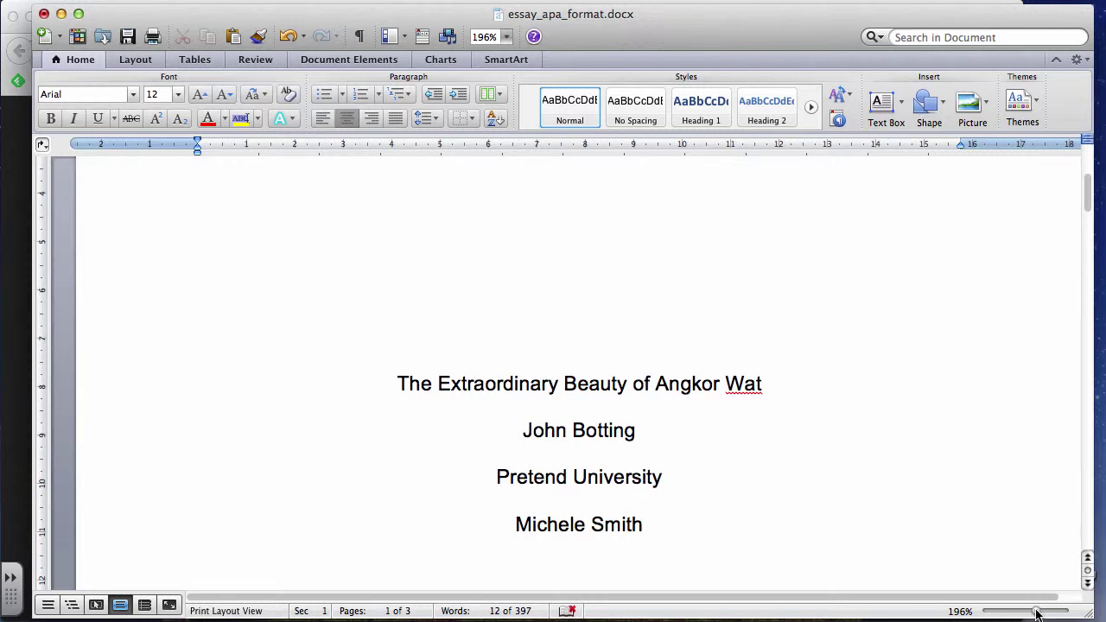
drag(1036, 614, 1025, 613)
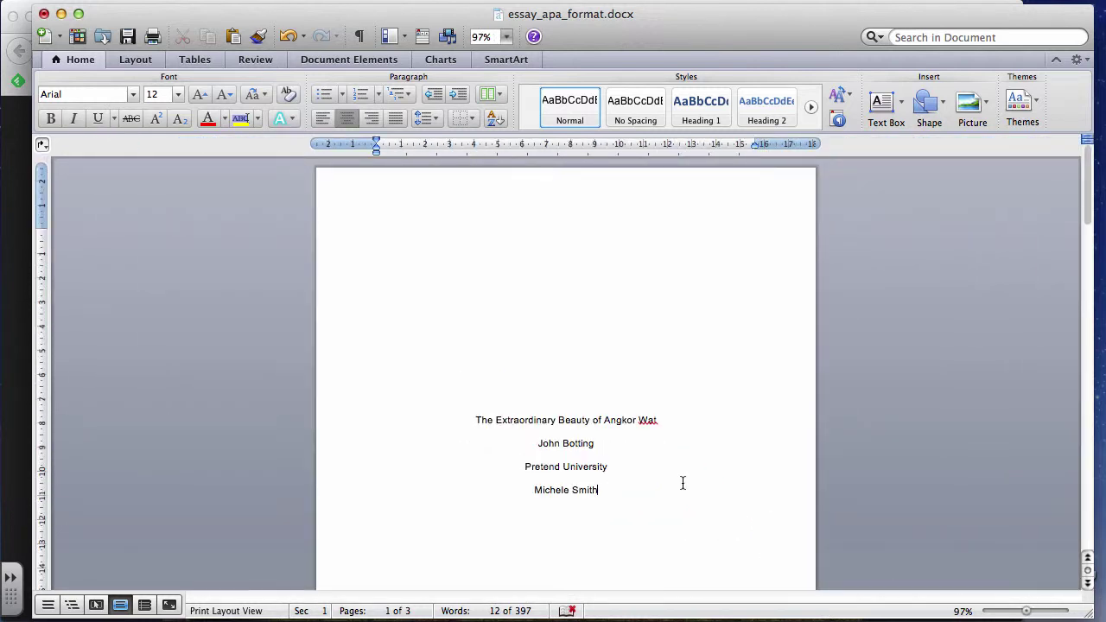
scroll(683, 483, down, 5)
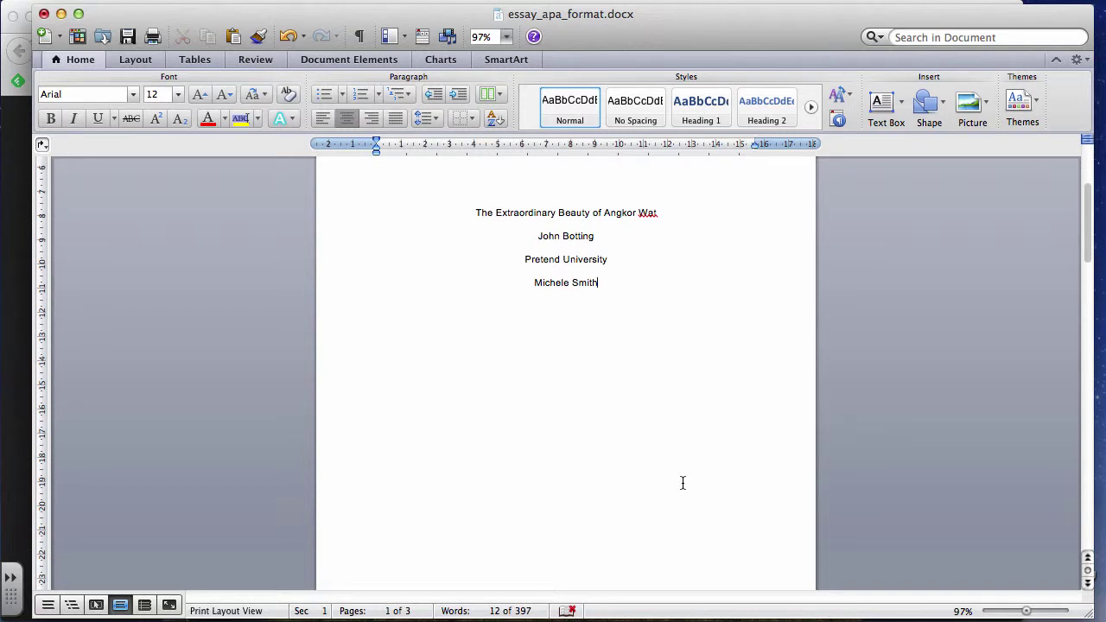
scroll(683, 483, down, 8)
scroll(690, 490, up, 9)
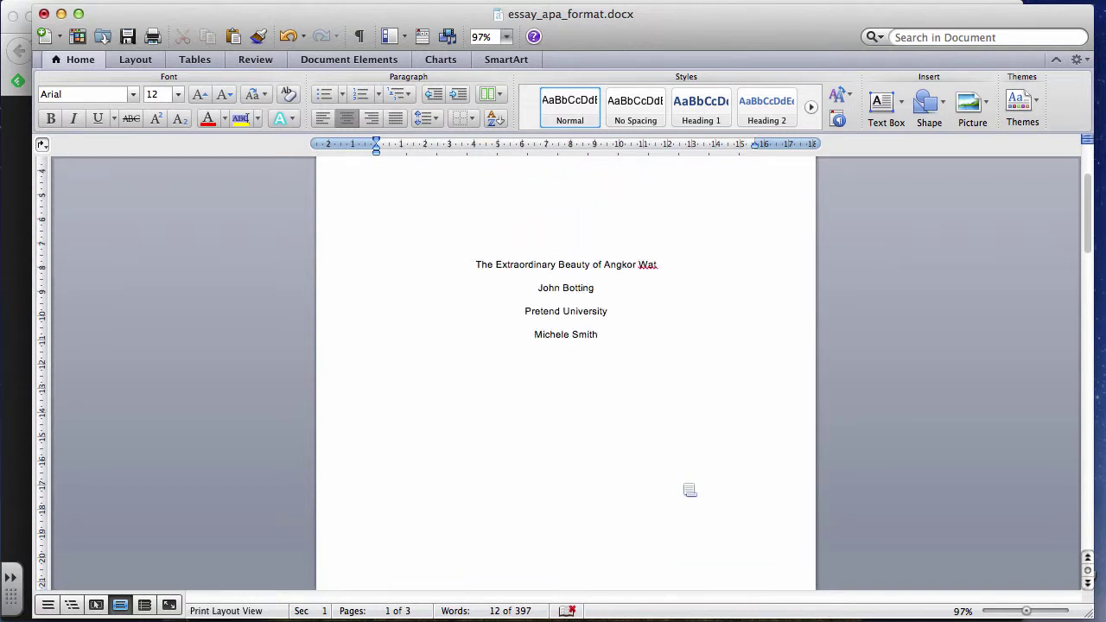
scroll(689, 490, up, 1)
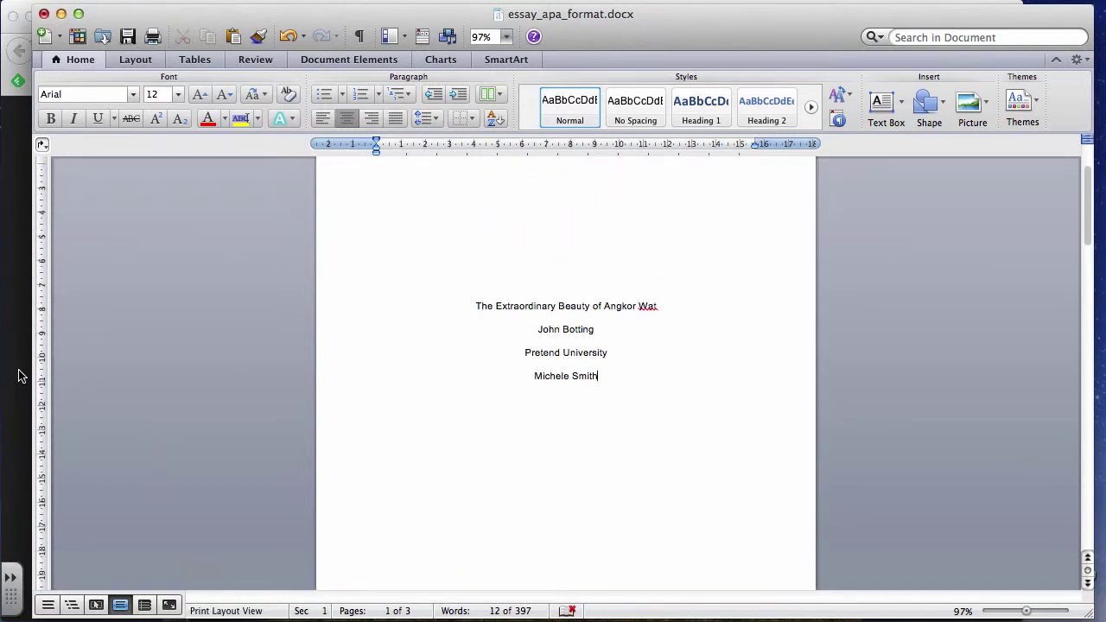
key(super+Tab)
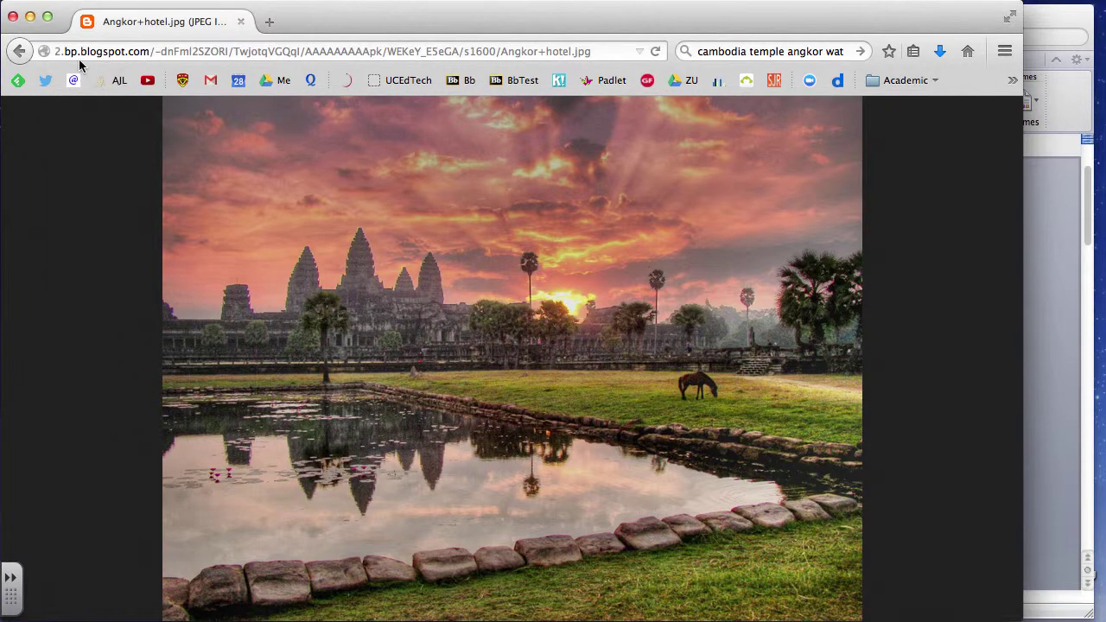
click(30, 16)
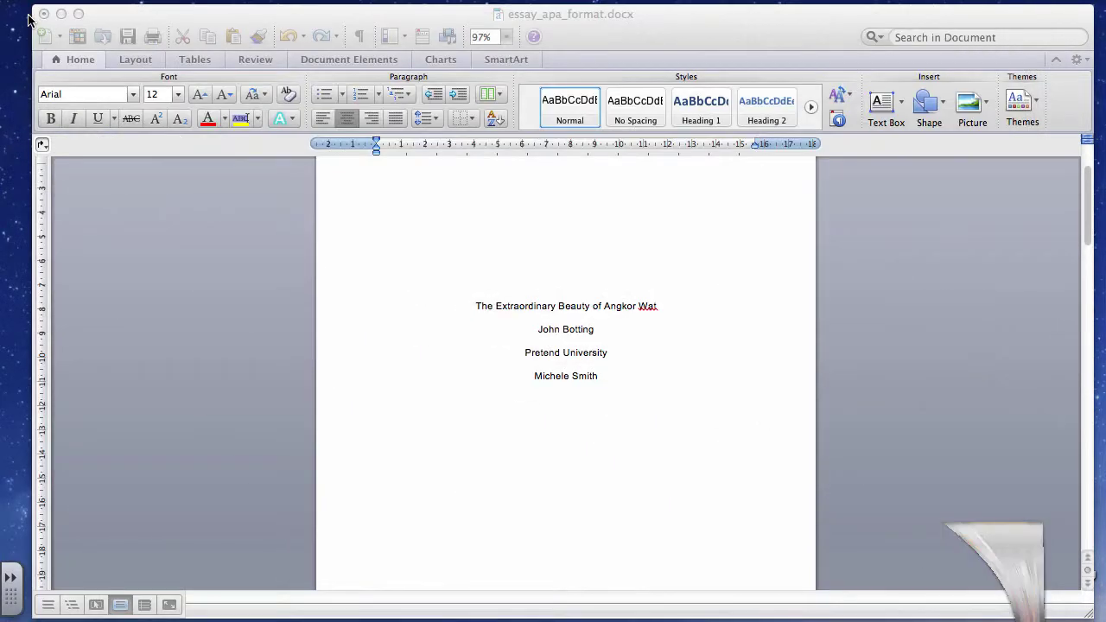
Step: Zoom to 140% and open the page 1 header for editing
click(653, 363)
scroll(653, 363, up, 5)
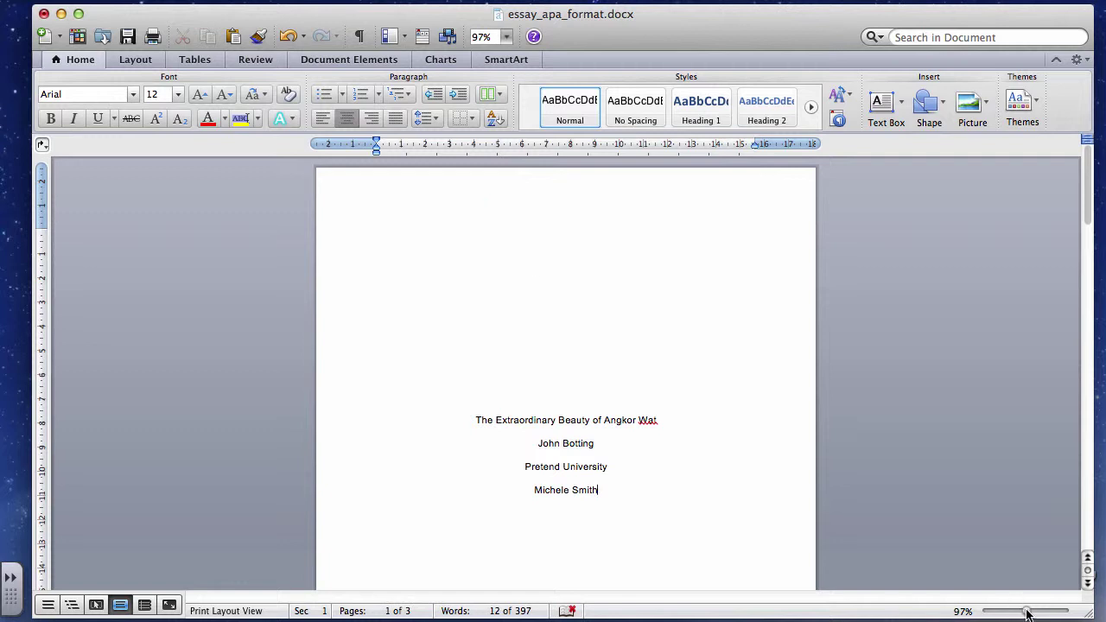
drag(1027, 614, 1030, 611)
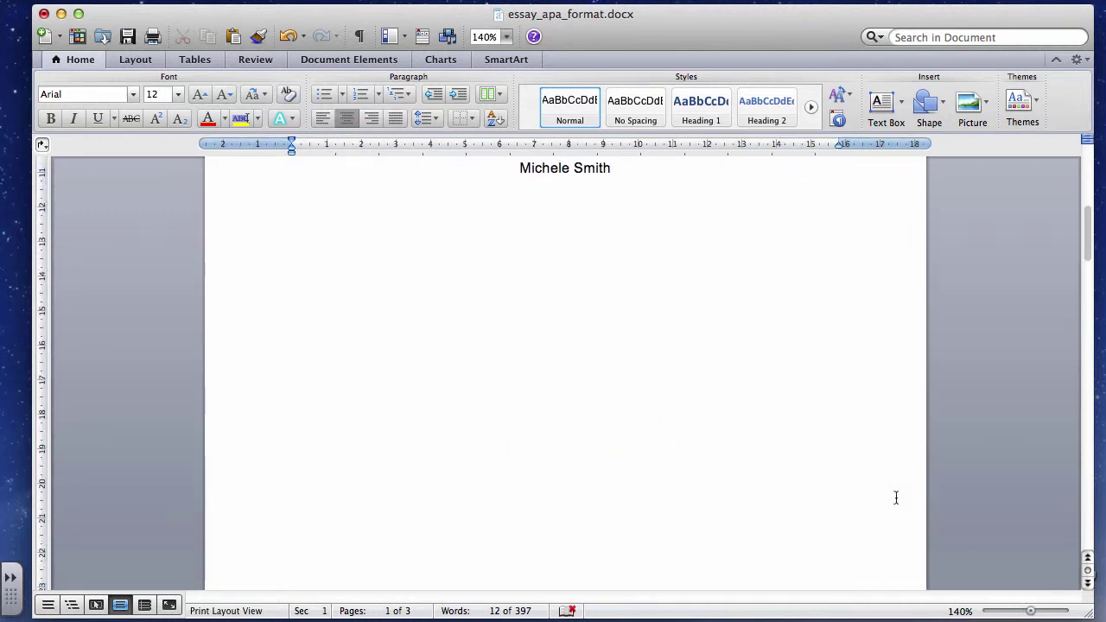
scroll(753, 348, up, 10)
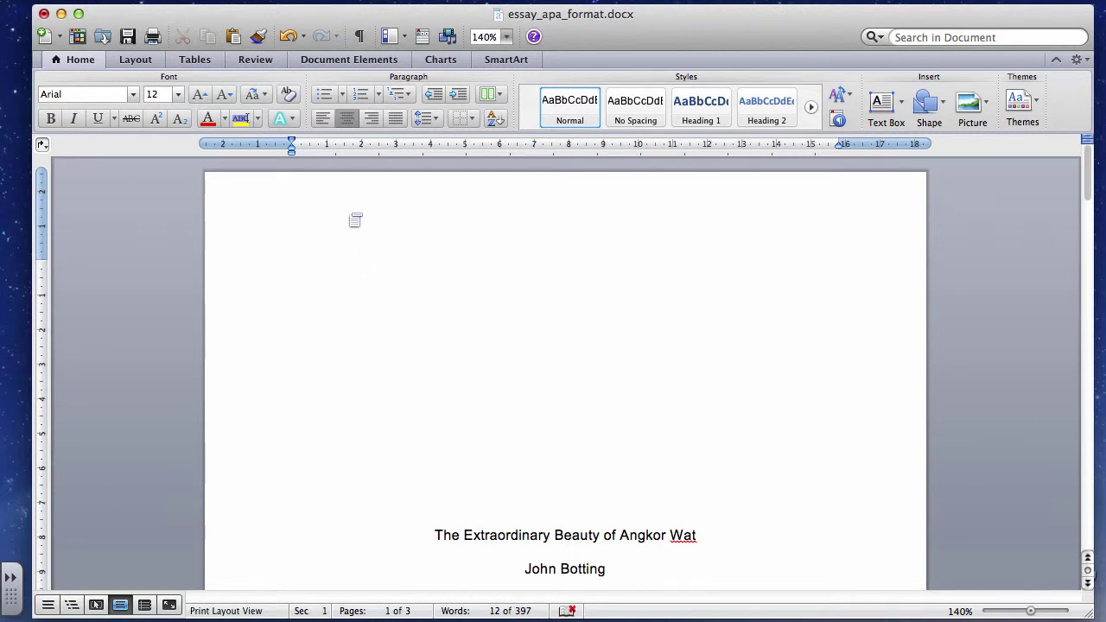
click(354, 219)
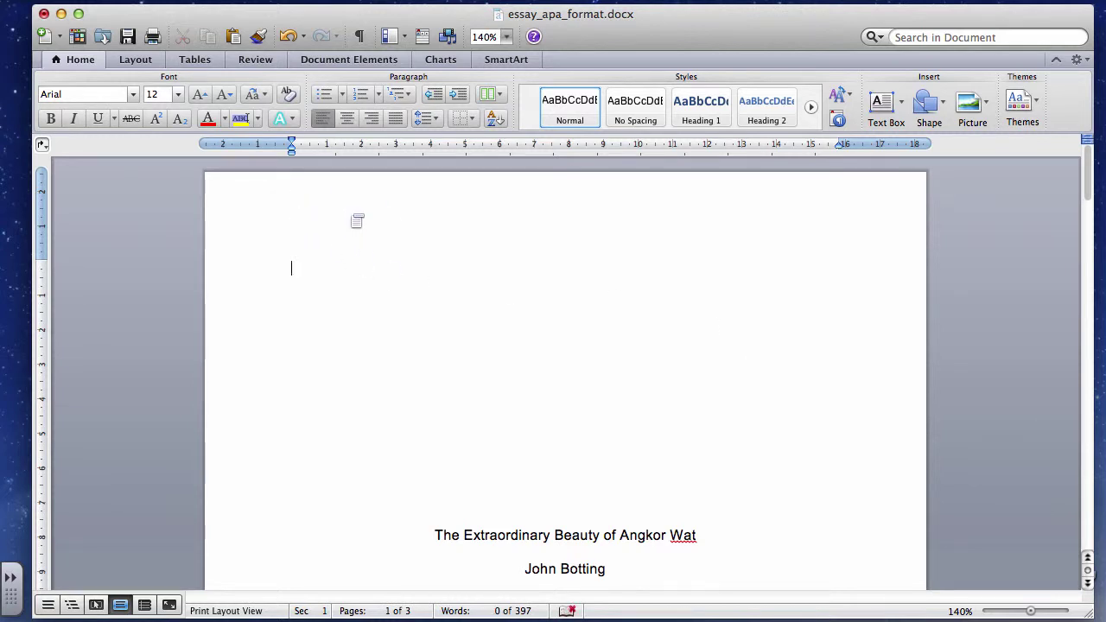
double_click(350, 220)
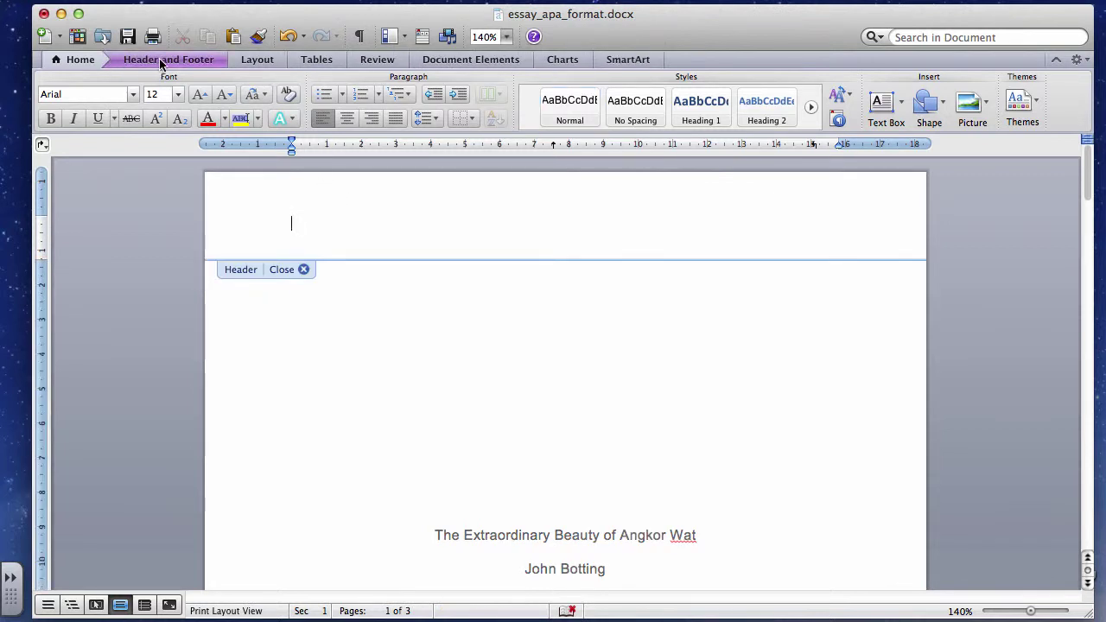
Step: Insert page number 1 into the page 1 header and select it
click(474, 61)
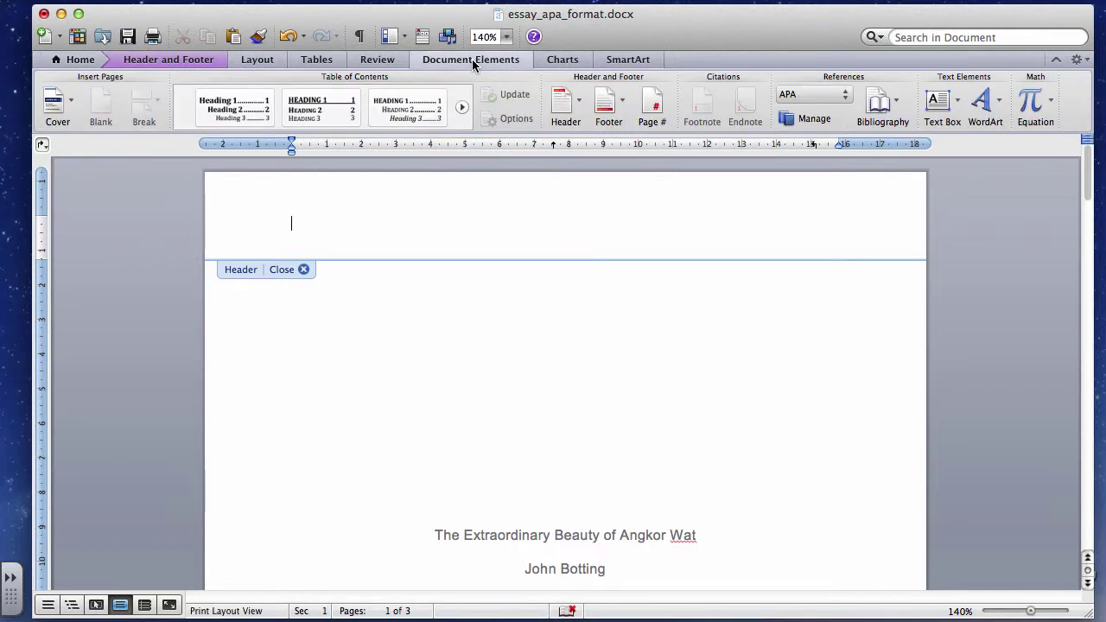
click(575, 110)
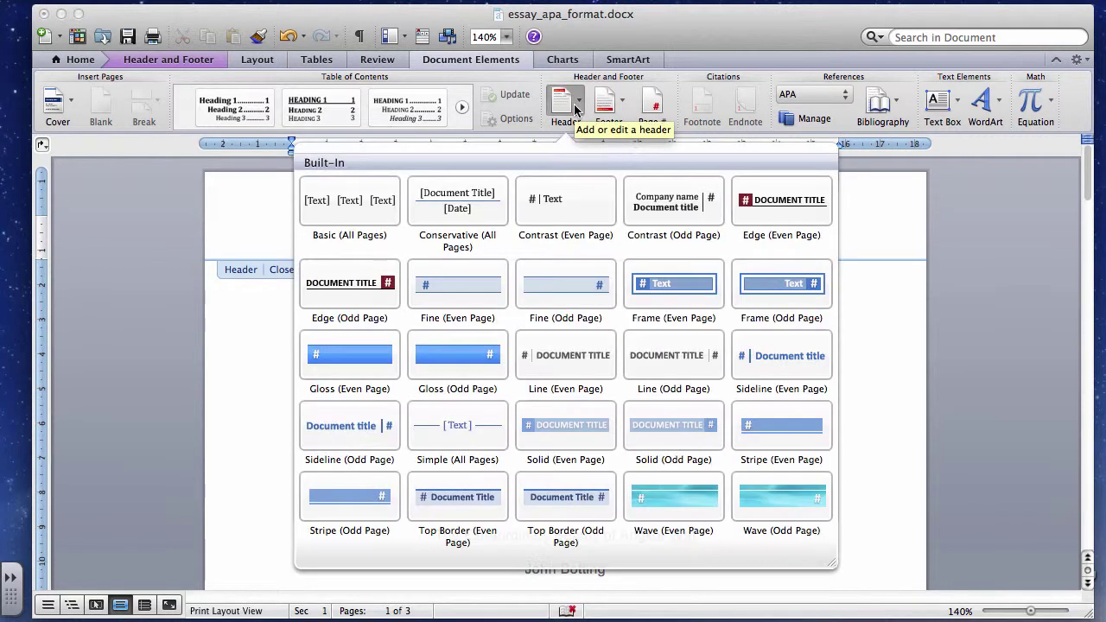
click(242, 205)
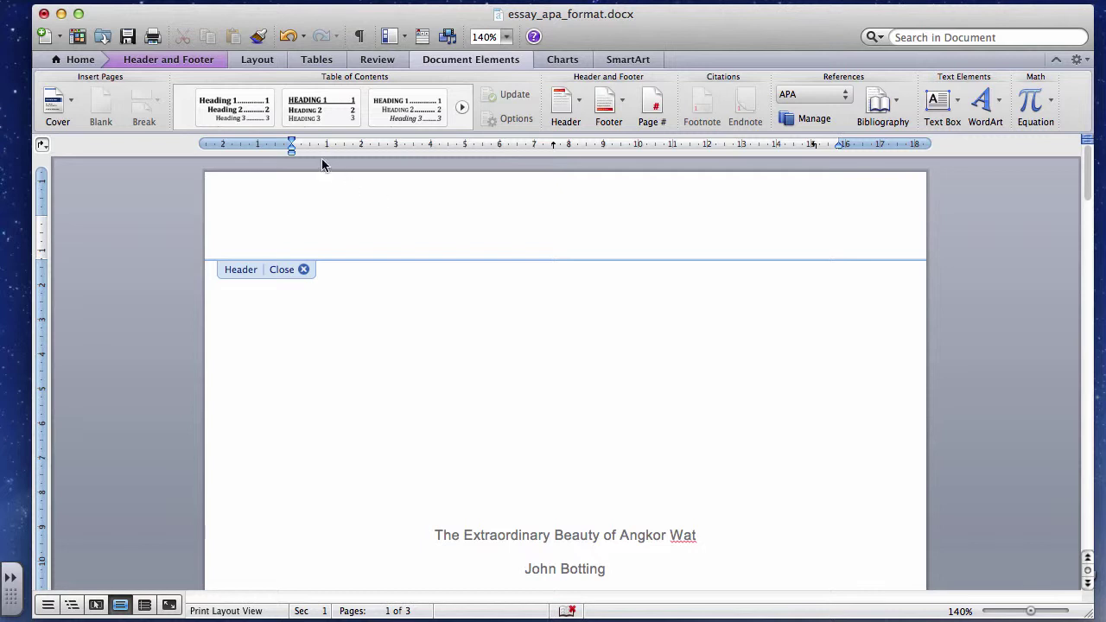
click(205, 60)
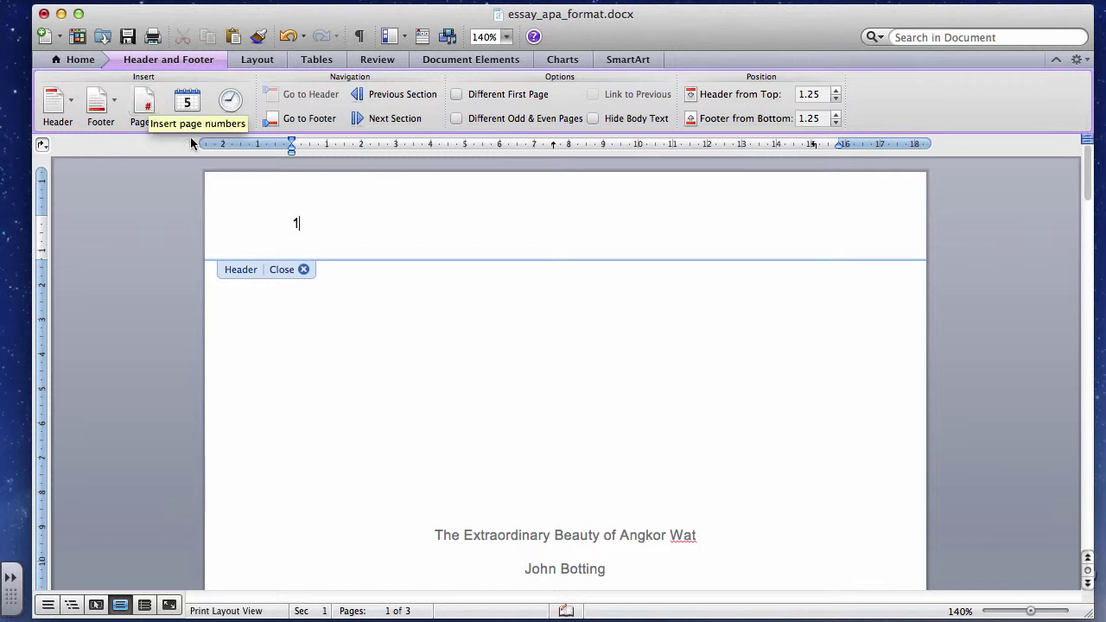
click(147, 105)
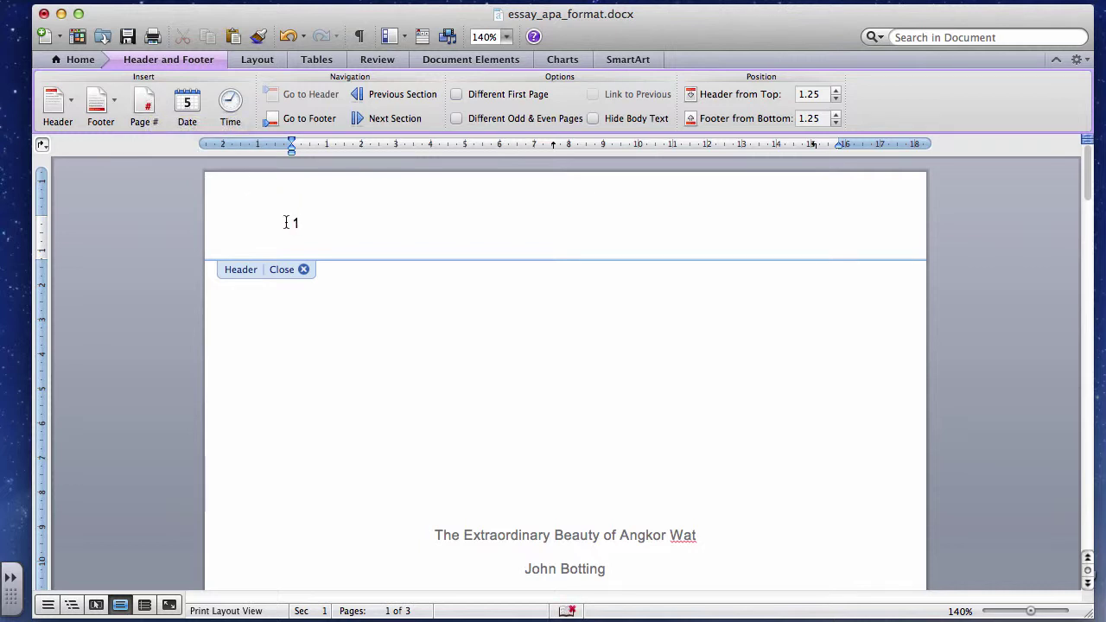
double_click(297, 224)
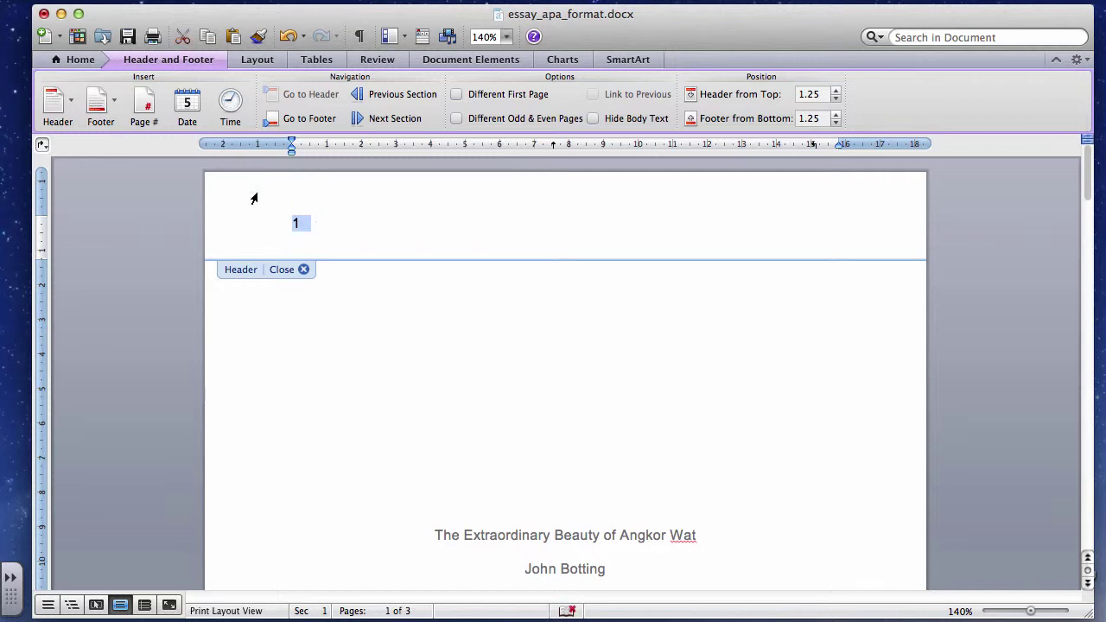
click(81, 60)
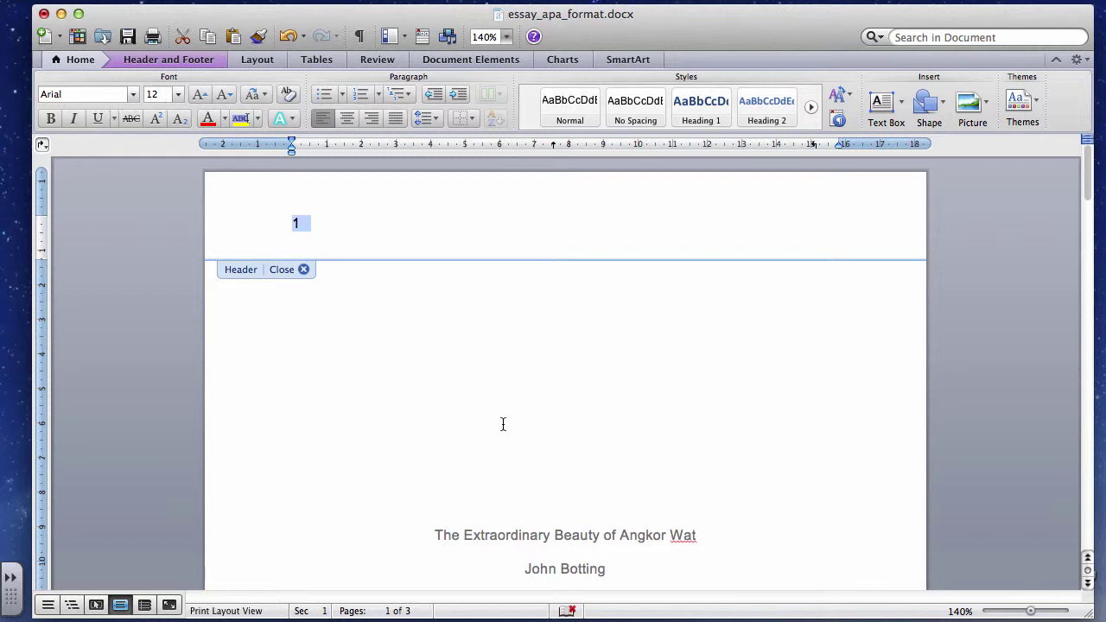
Step: Type 'Running head: ANGKOR WAT' before the page number and tab the 1 to the right margin
scroll(503, 424, down, 1)
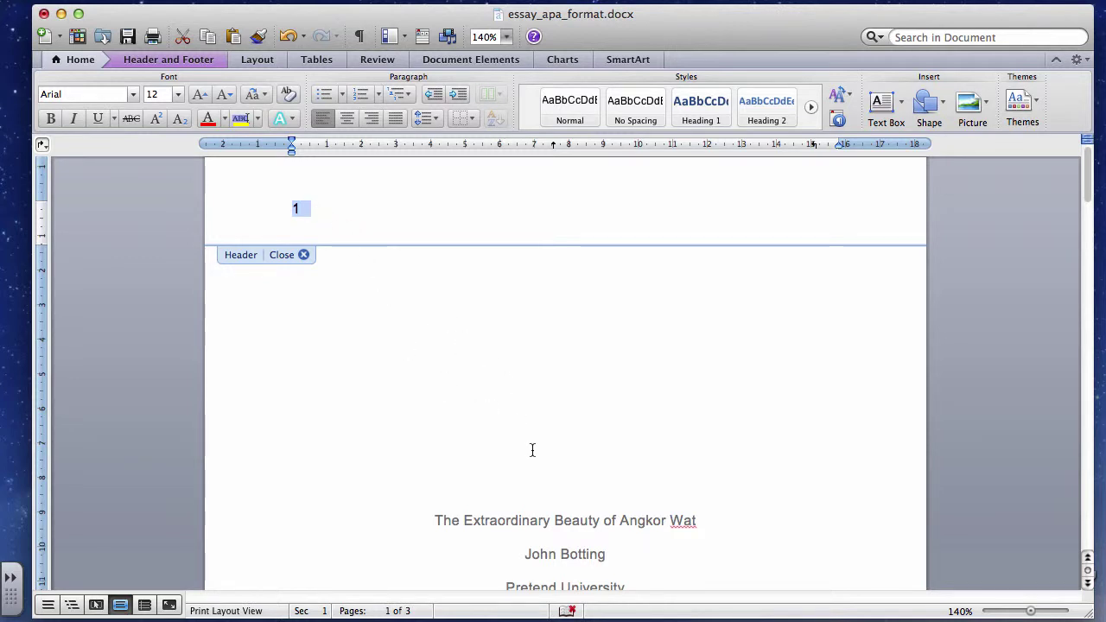
click(303, 211)
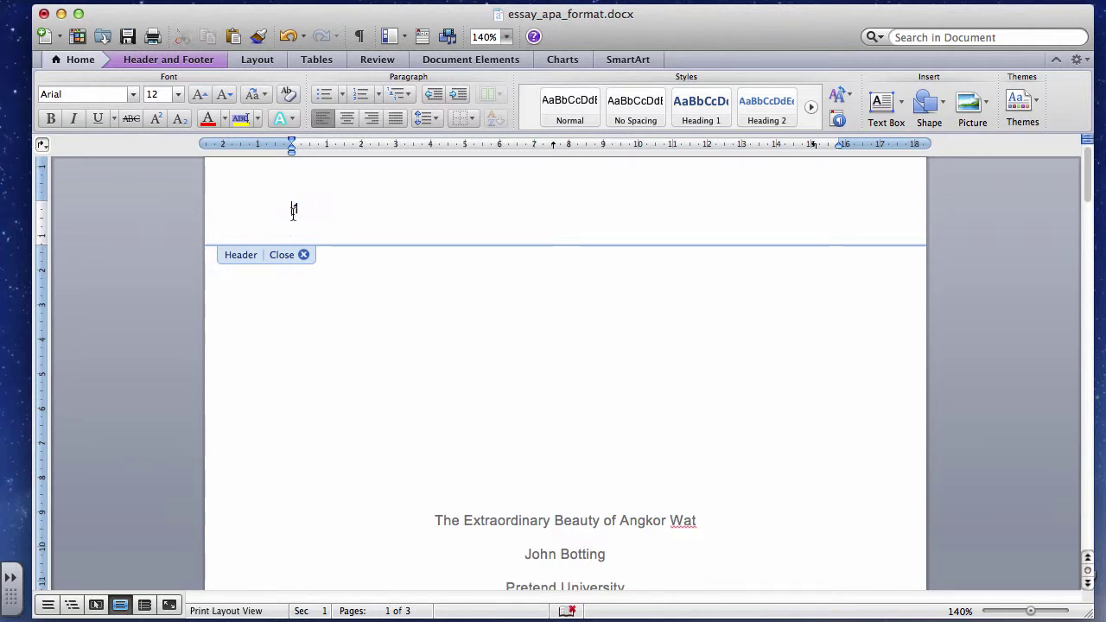
text(R)
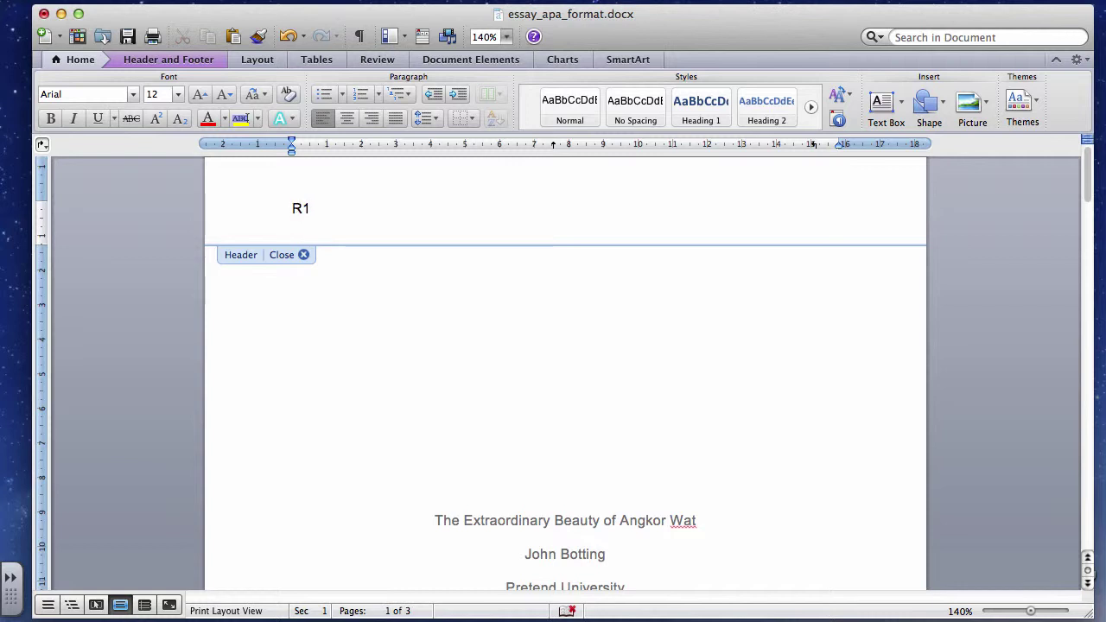
text(unning head)
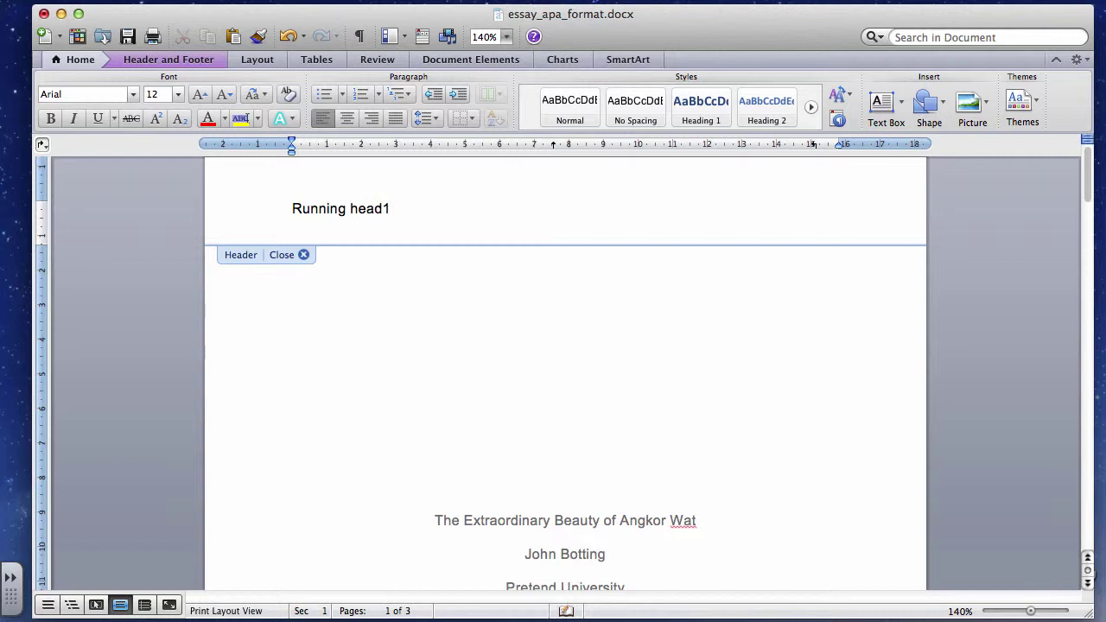
text(: ANGKOR WAT)
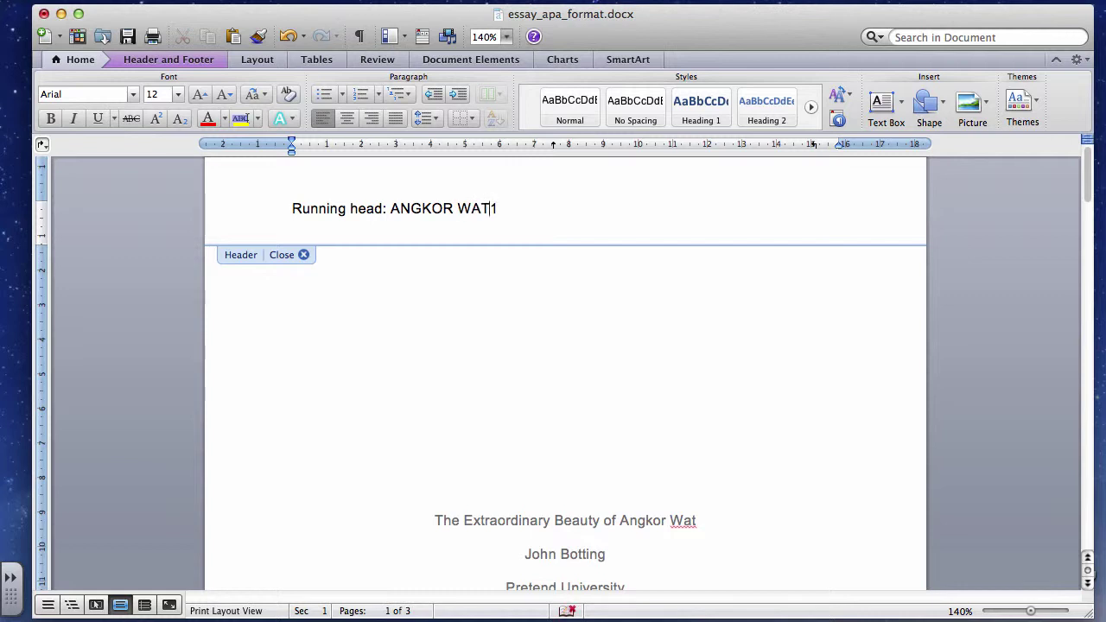
key(Tab)
key(Tab)
drag(815, 147, 833, 147)
click(292, 208)
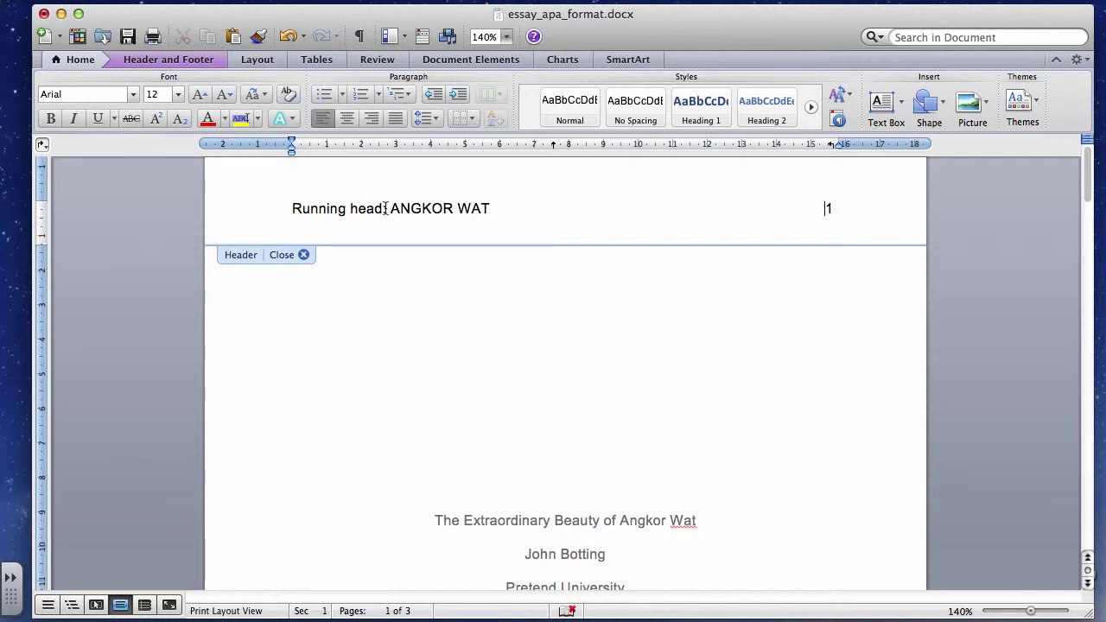
mouse_move(392, 209)
mouse_down()
mouse_move(490, 209)
mouse_move(391, 208)
mouse_up()
Step: Turn on Different First Page for the header and footer
click(181, 56)
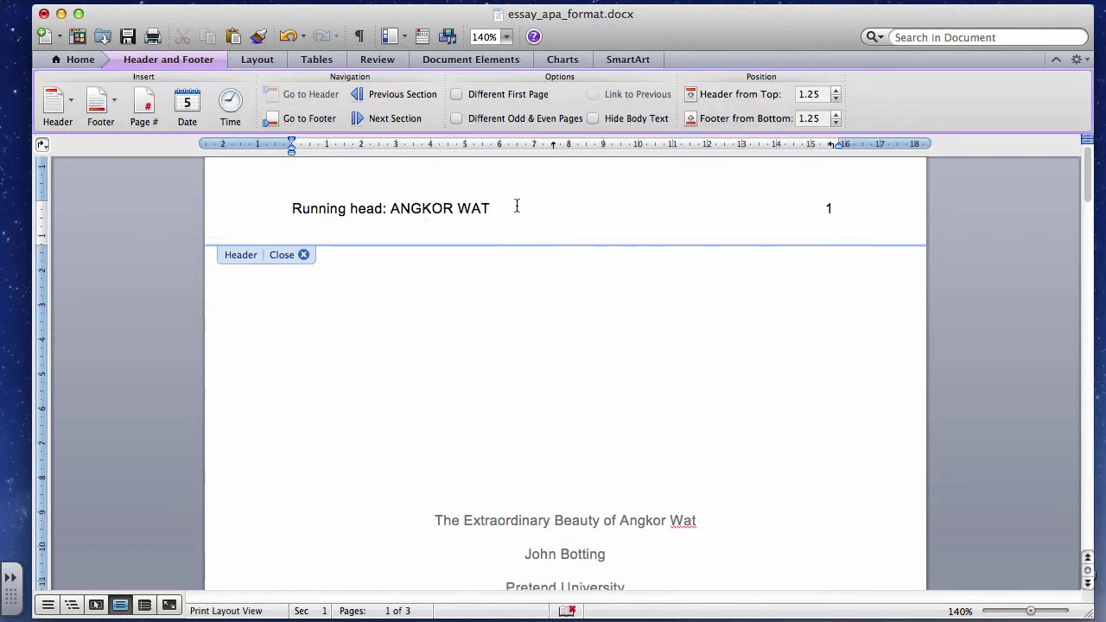
scroll(516, 205, up, 1)
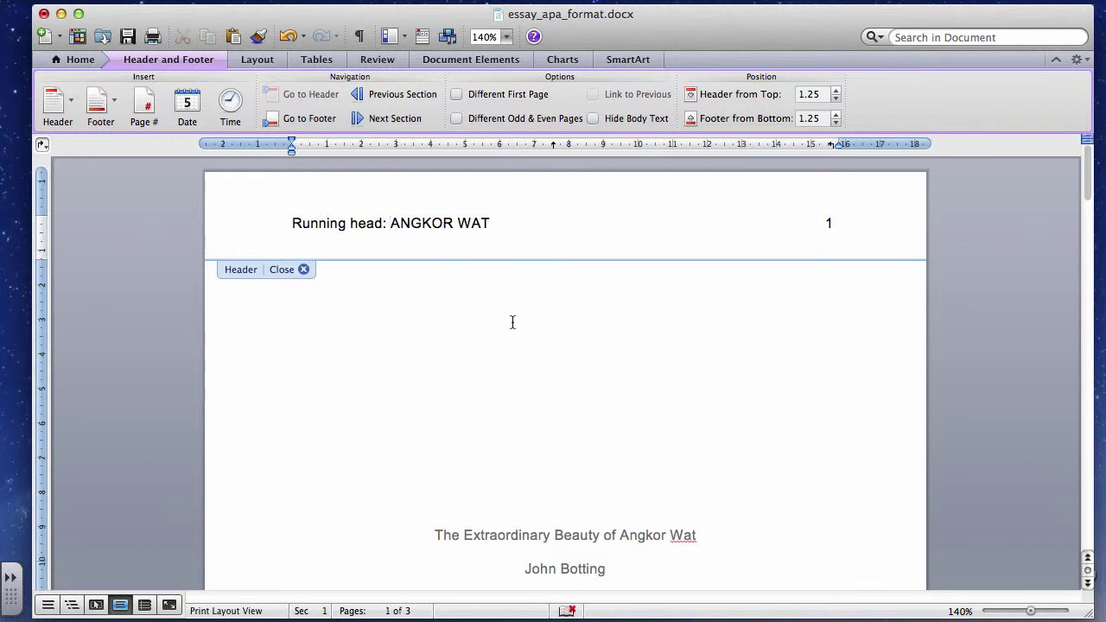
scroll(512, 322, down, 2)
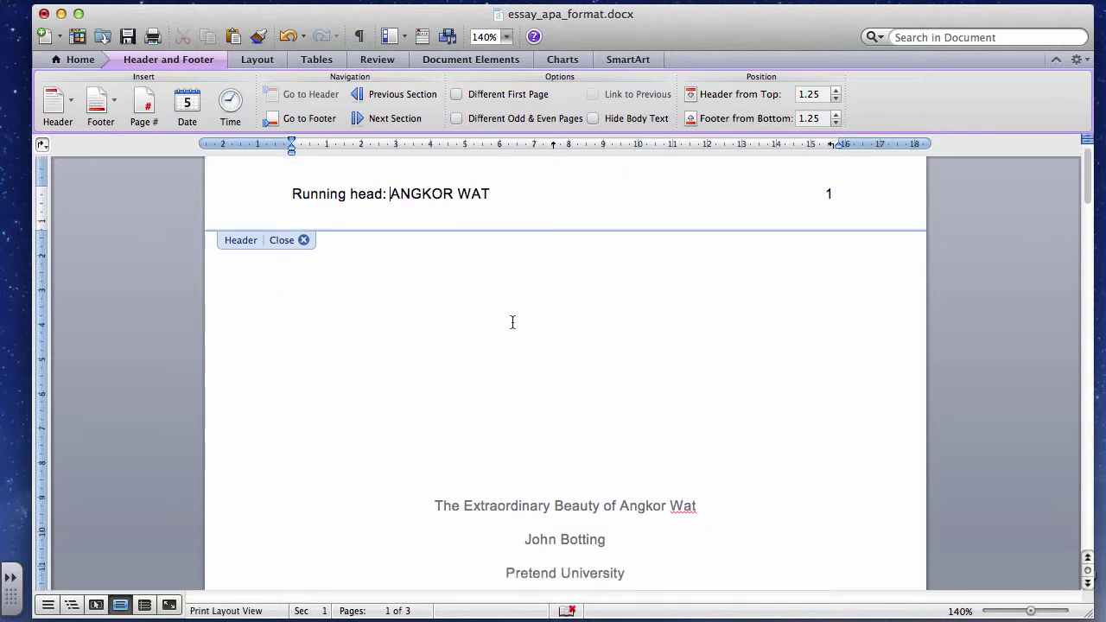
click(390, 194)
click(457, 95)
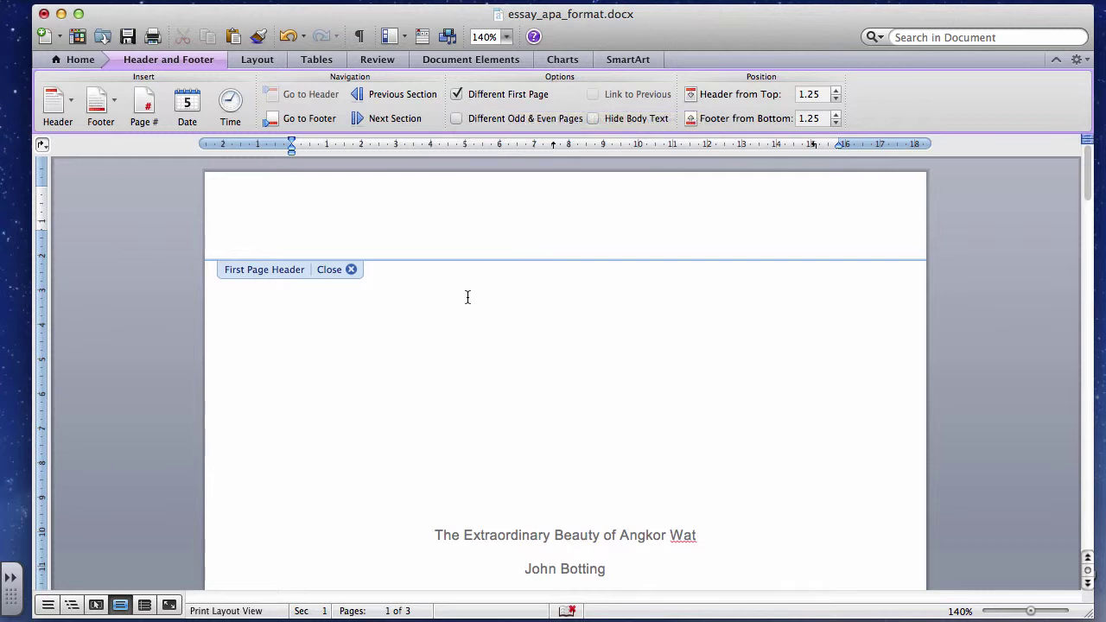
scroll(467, 297, down, 1)
scroll(468, 297, down, 15)
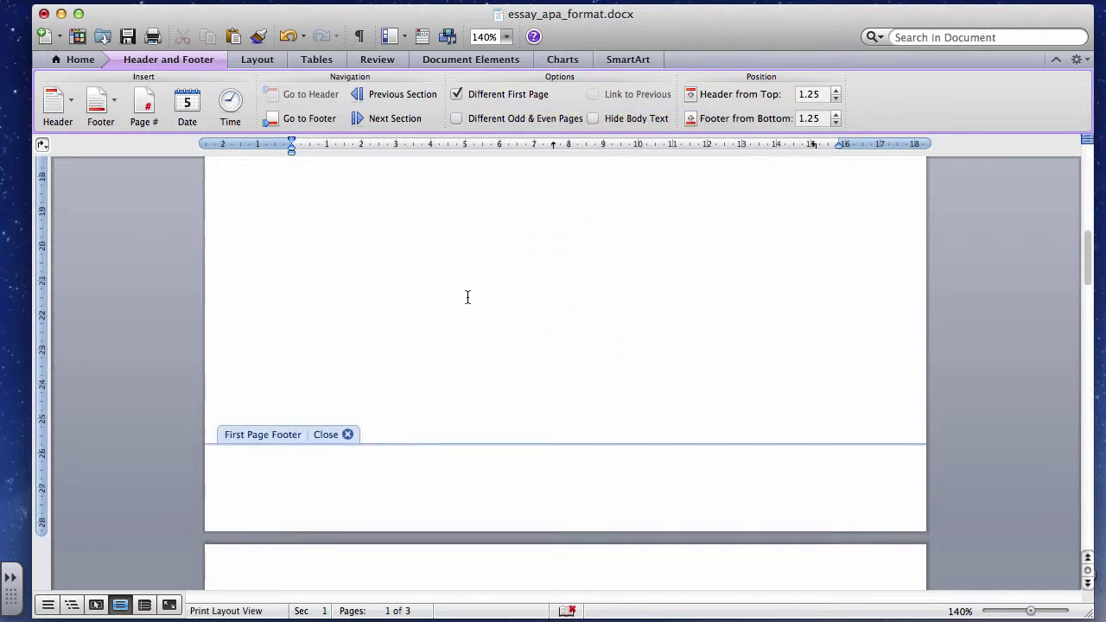
Step: Delete 'Running head: ' from the page 2 header, leaving 'ANGKOR WAT' with page number 2
scroll(468, 298, down, 1)
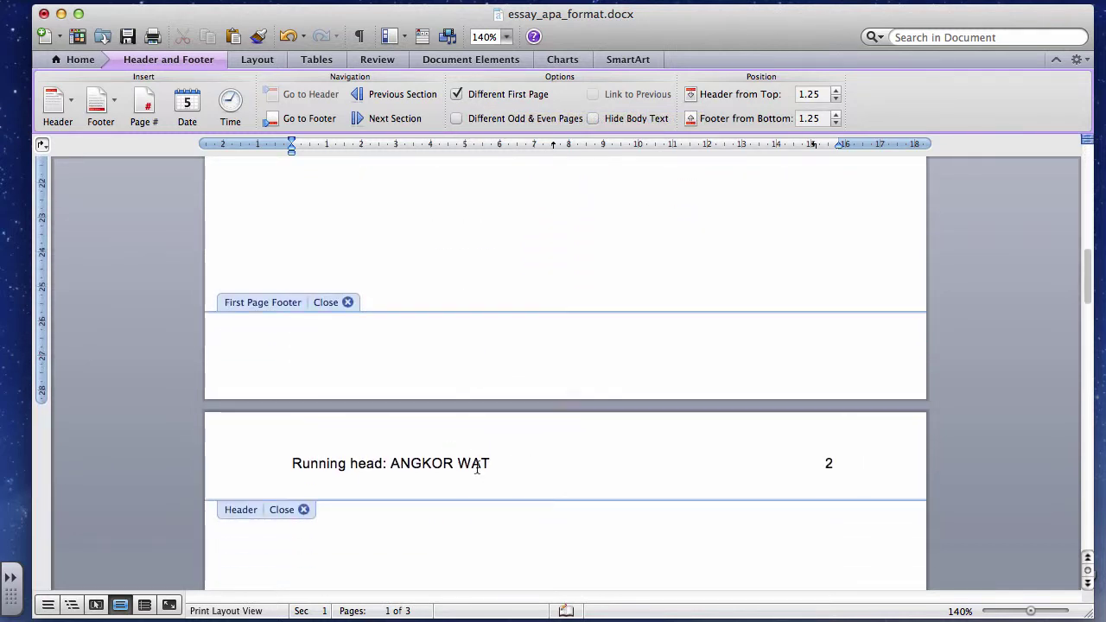
click(393, 464)
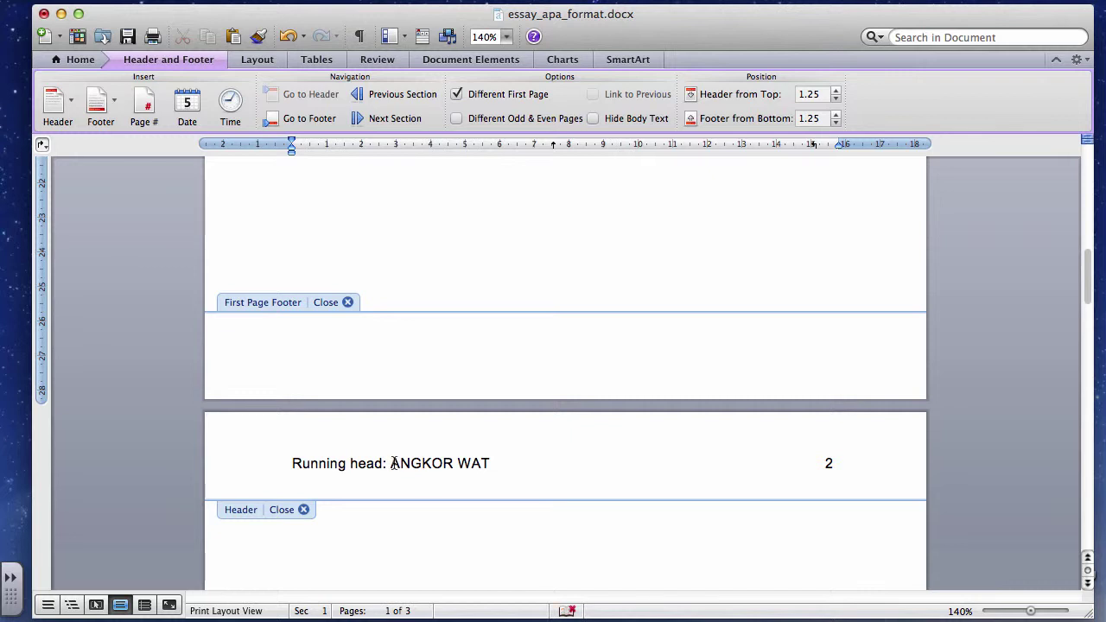
double_click(494, 463)
key(Right)
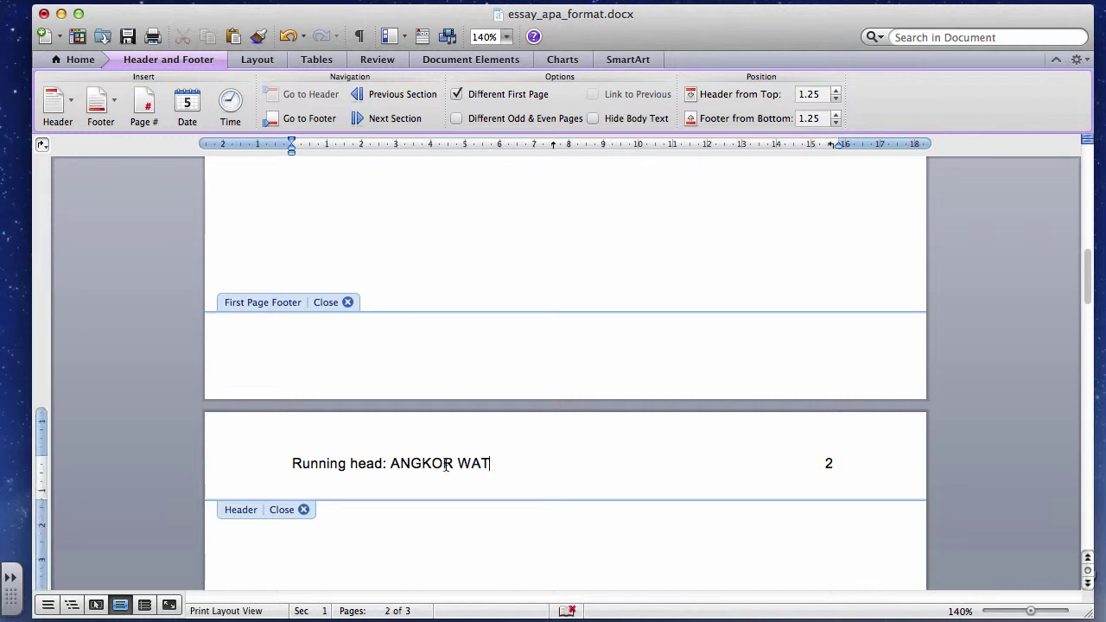
click(392, 463)
key(BackSpace)
key(BackSpace)
key(BackSpace)
key(BackSpace)
key(BackSpace)
key(BackSpace)
key(BackSpace)
key(BackSpace)
key(BackSpace)
key(BackSpace)
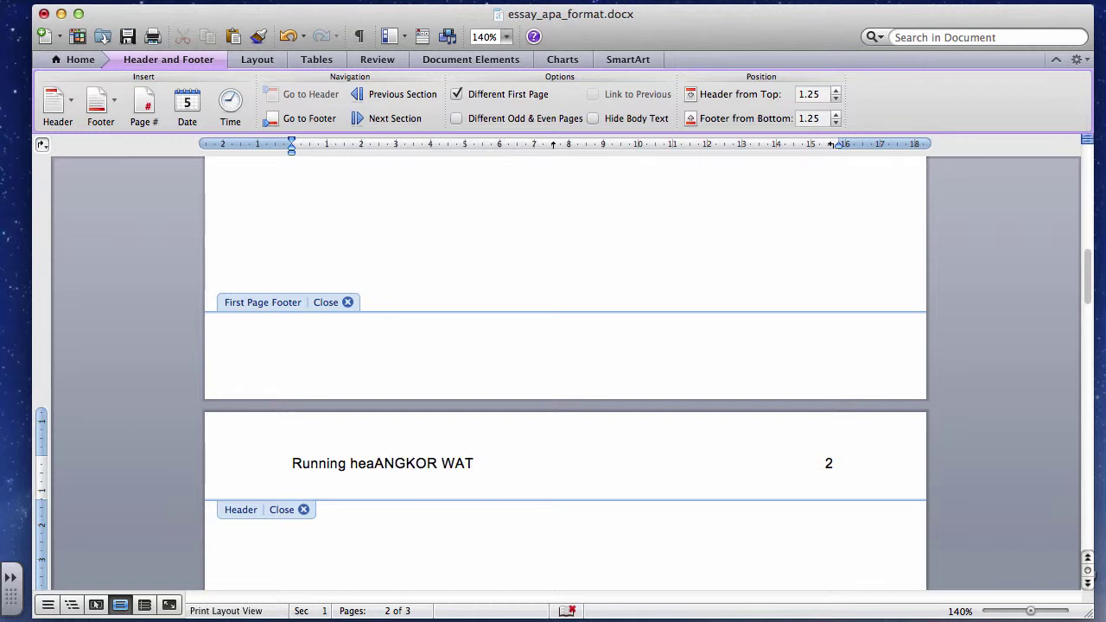
key(BackSpace)
key(BackSpace)
key(BackSpace)
key(BackSpace)
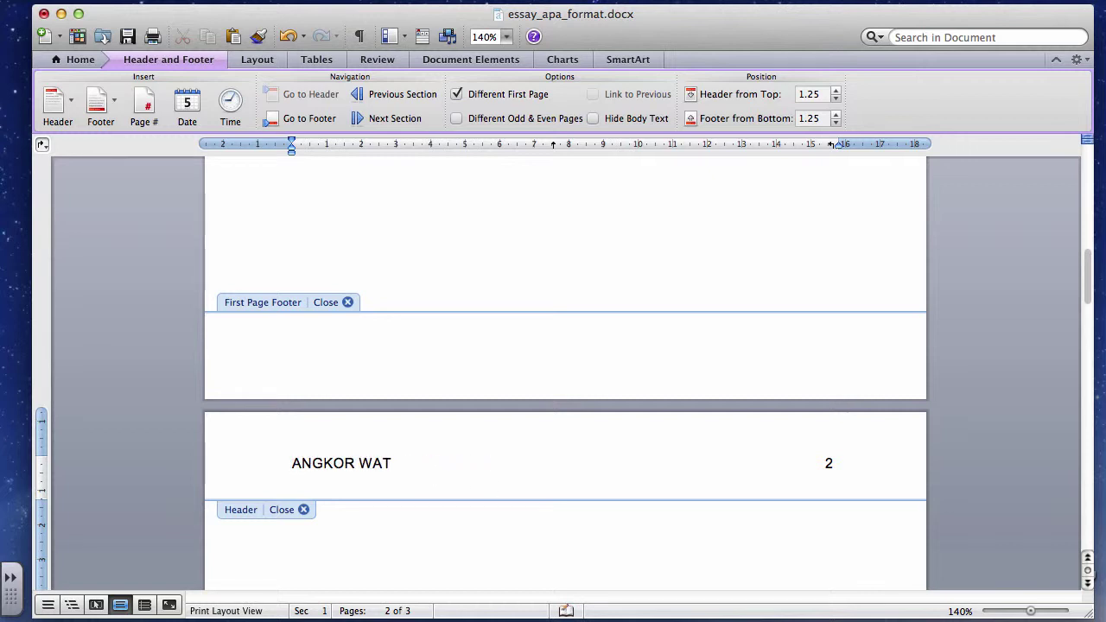
scroll(568, 481, down, 5)
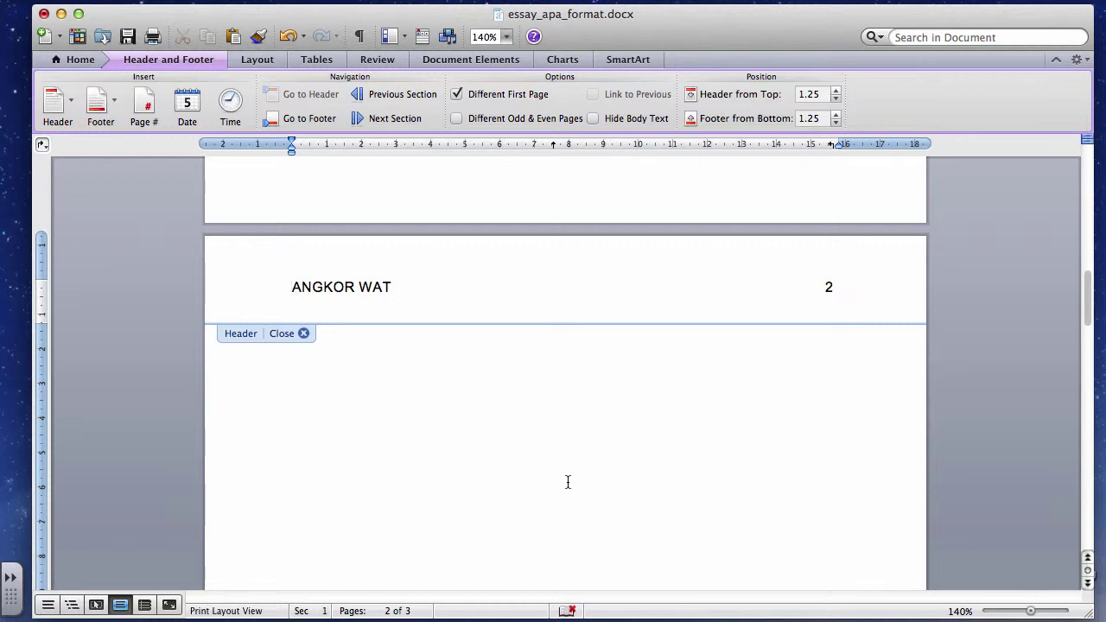
scroll(568, 481, up, 20)
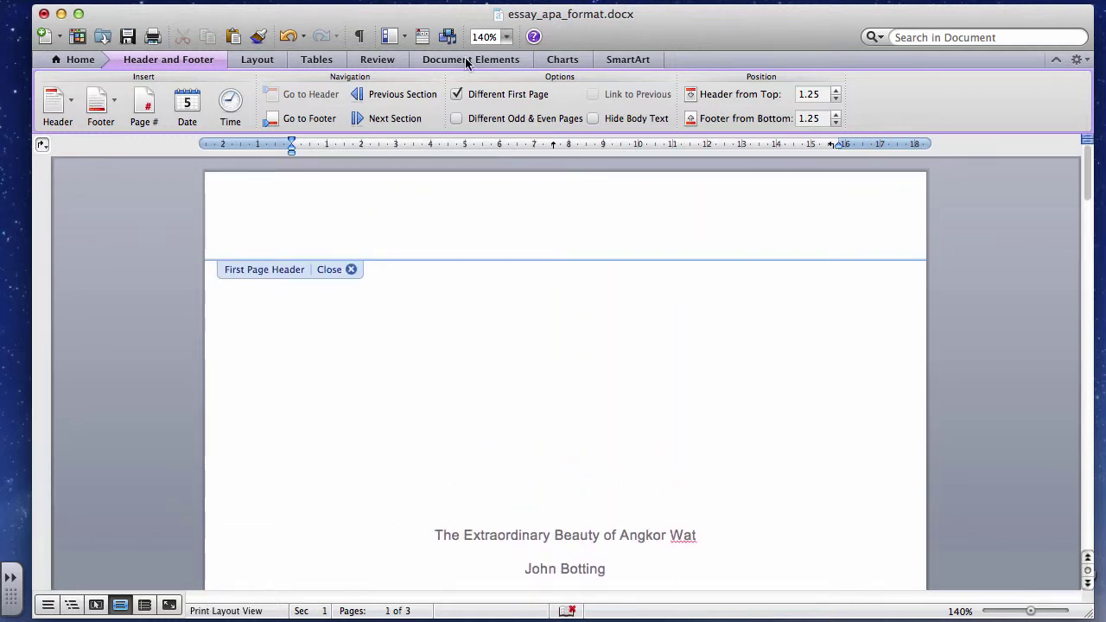
Step: Fill the first-page header with 'Running head: ANGKOR WAT' and a right-margin page number 1, then close it
click(396, 232)
click(146, 102)
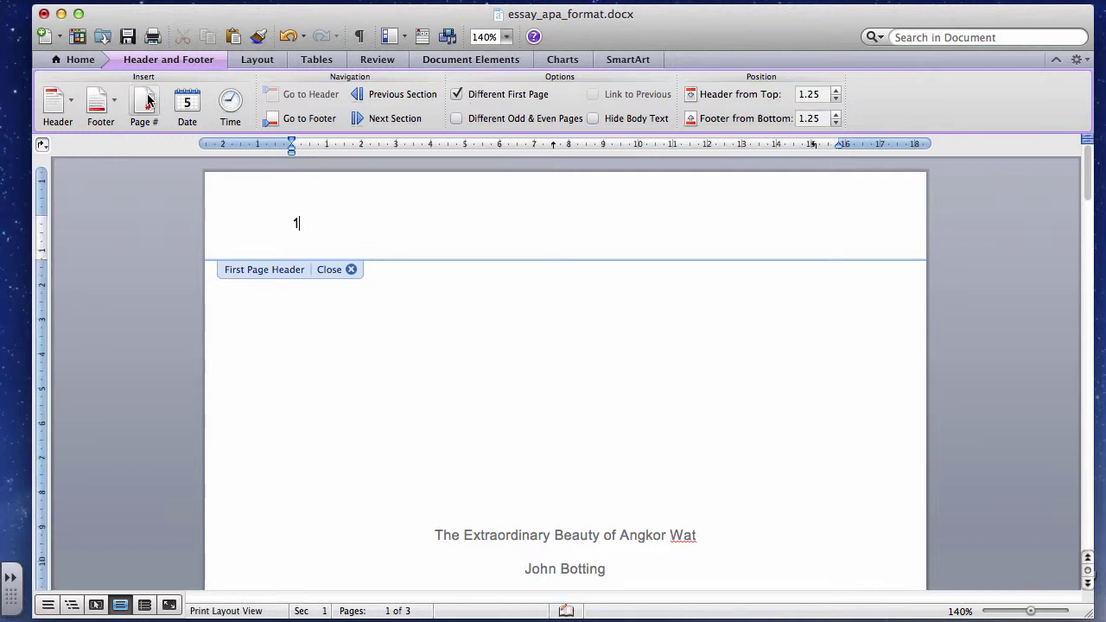
click(292, 223)
text(RUNN)
key(BackSpace)
key(BackSpace)
key(BackSpace)
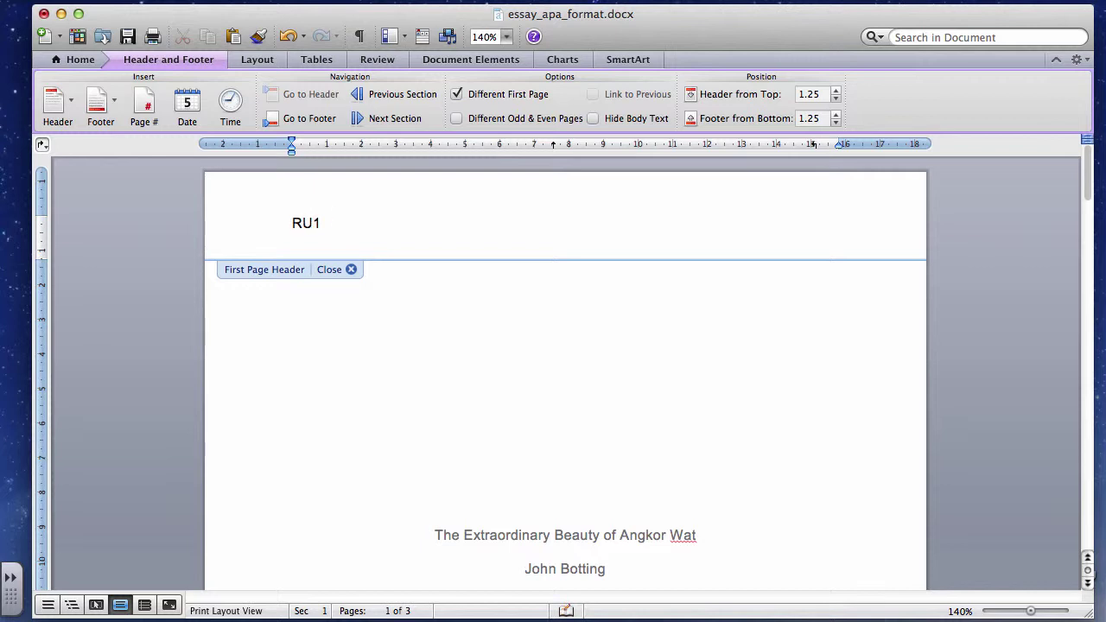
text(unning head: )
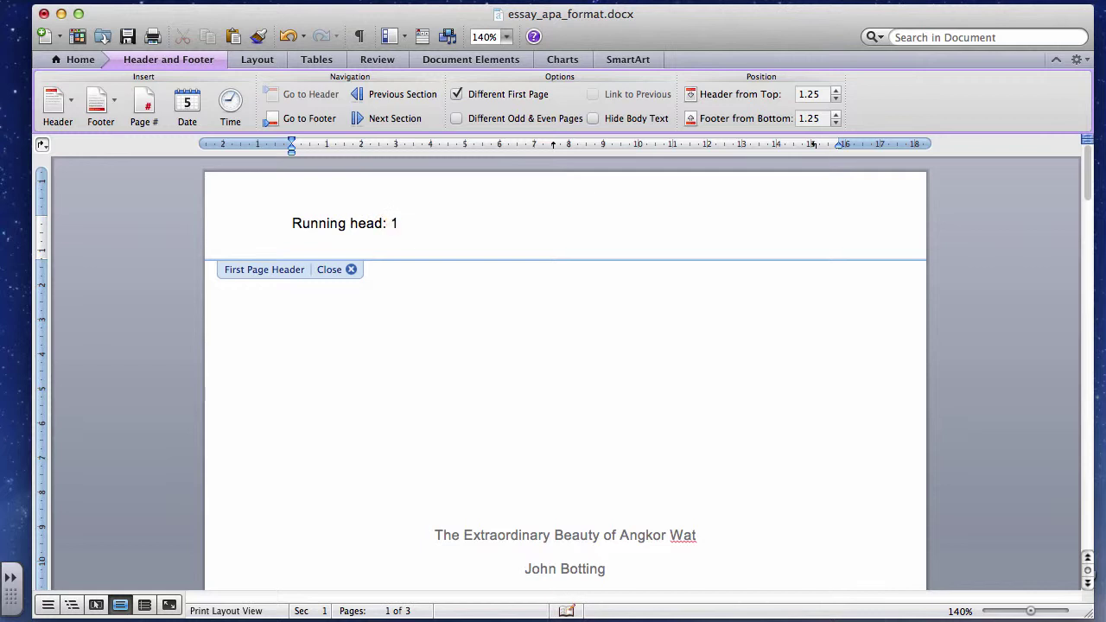
text(ANGKOR WAT)
key(Tab)
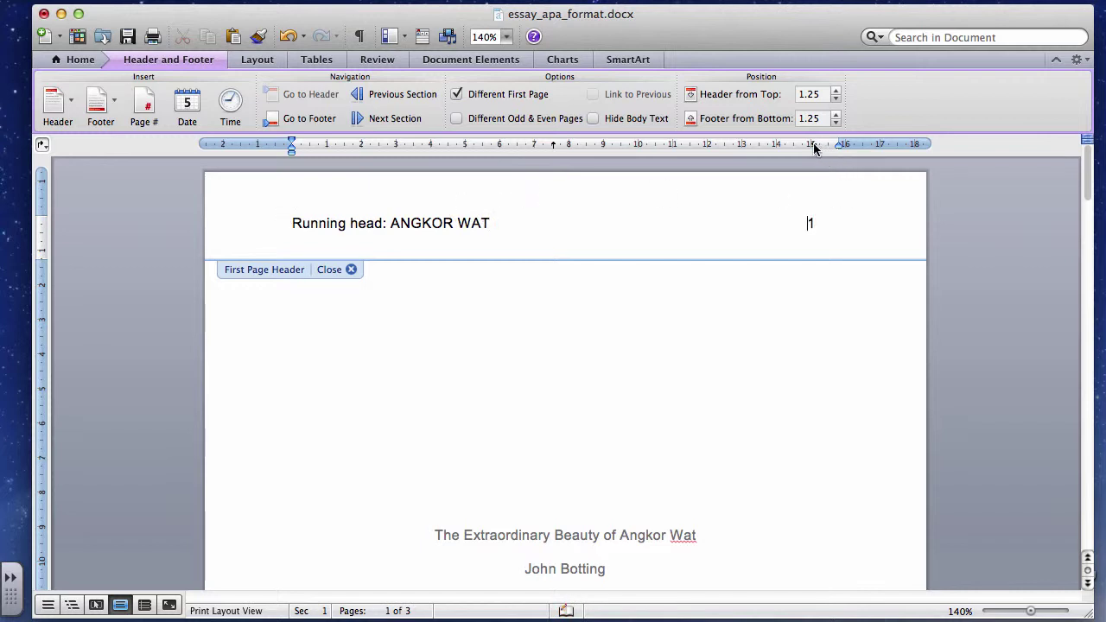
drag(814, 143, 832, 146)
click(351, 270)
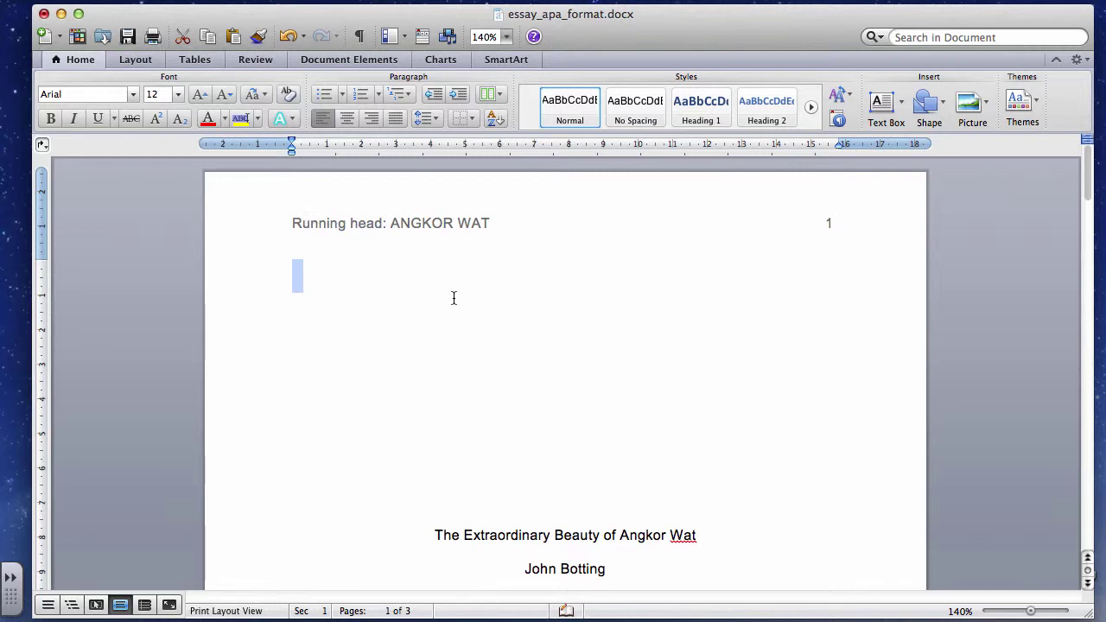
click(465, 410)
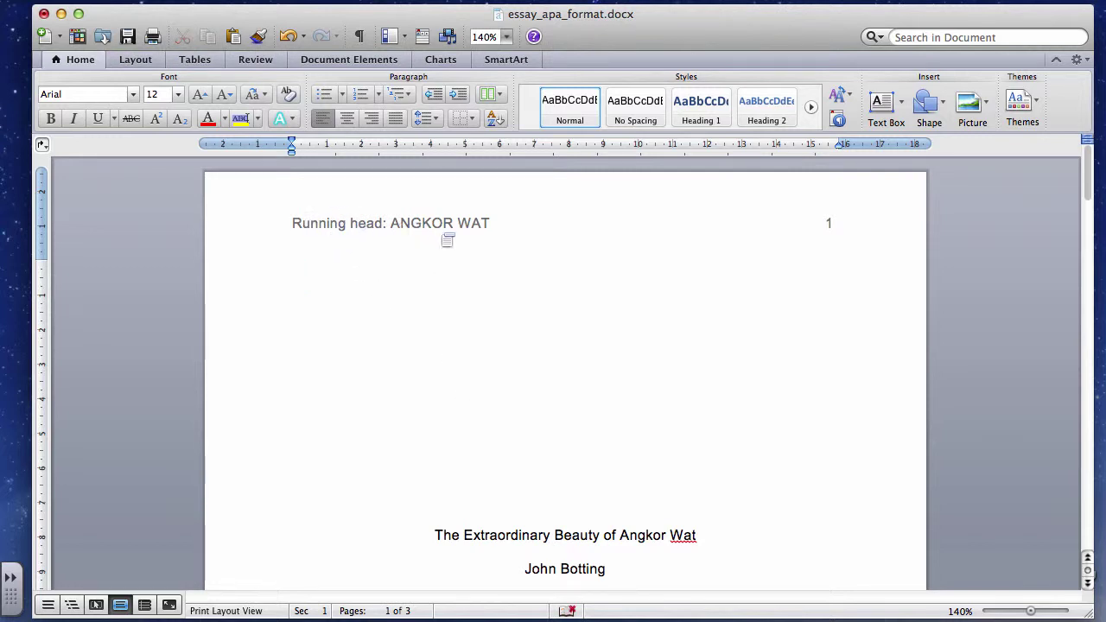
scroll(733, 370, down, 1)
scroll(733, 370, down, 15)
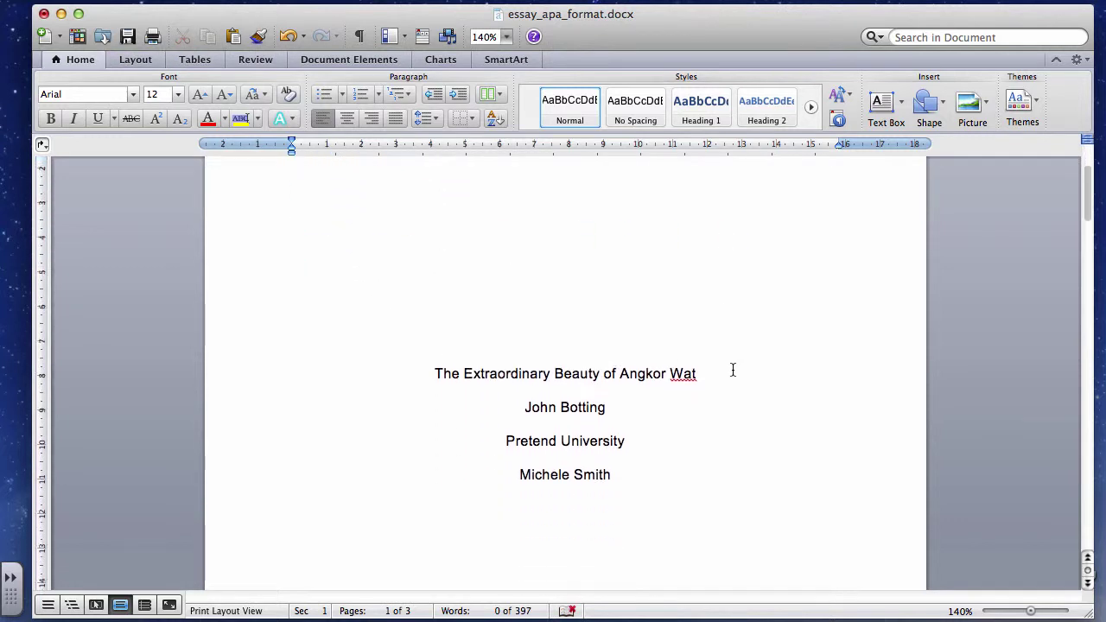
scroll(733, 370, down, 1)
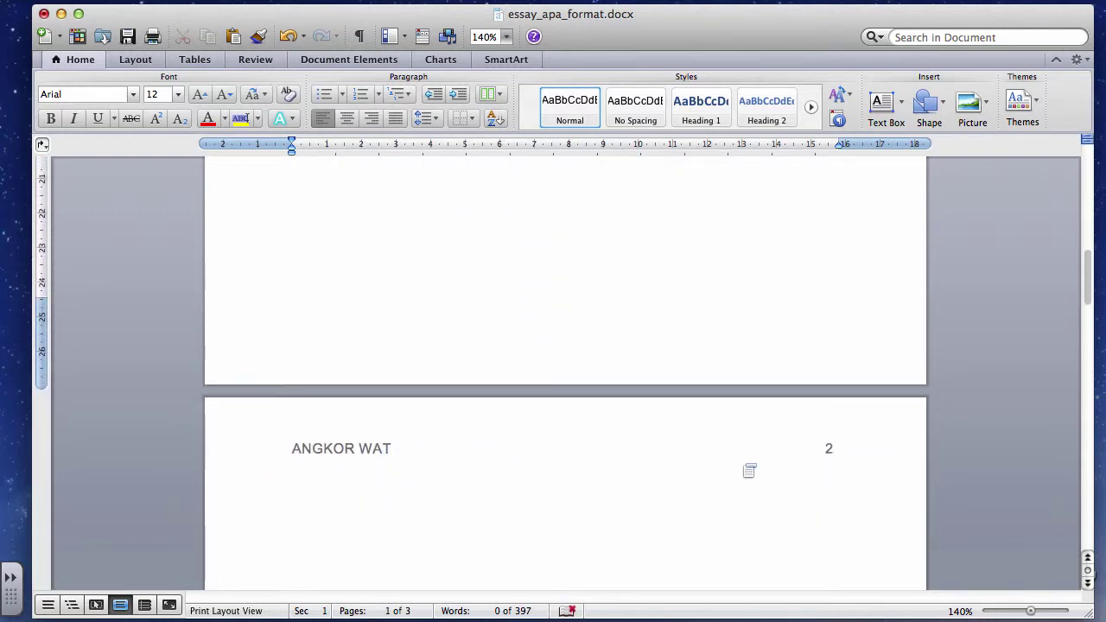
scroll(813, 480, up, 10)
scroll(813, 481, down, 8)
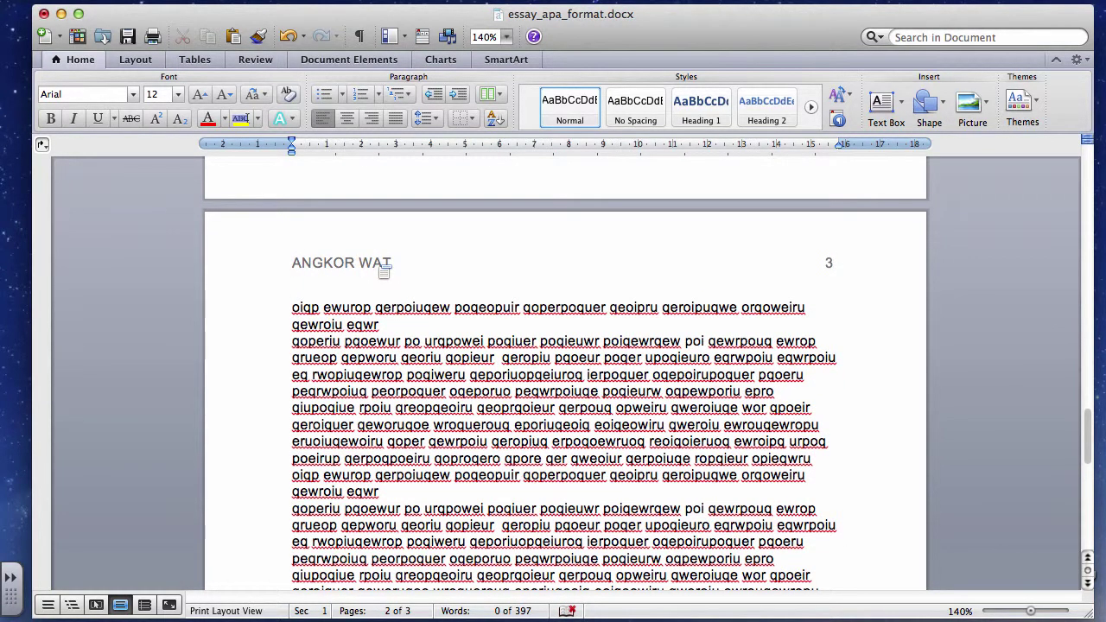
scroll(829, 284, down, 5)
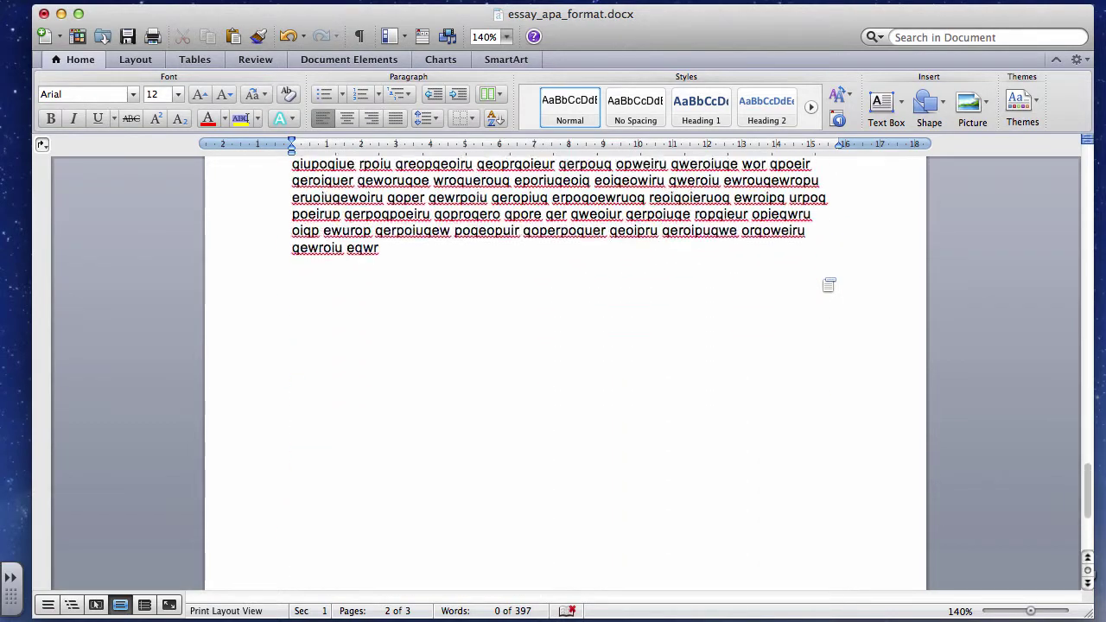
scroll(828, 284, up, 15)
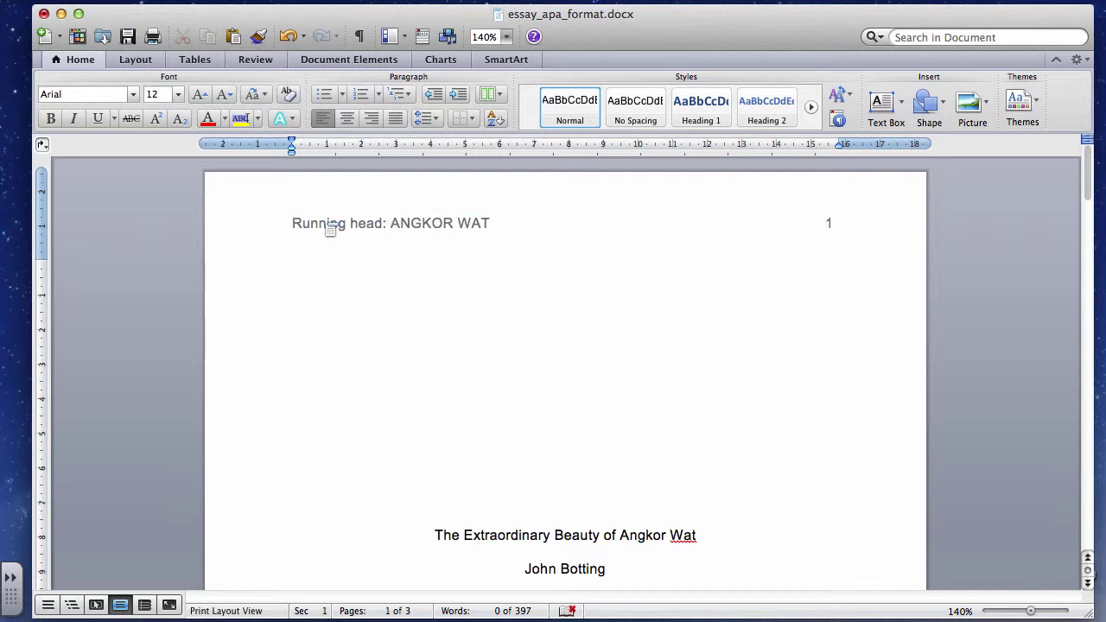
scroll(445, 322, down, 3)
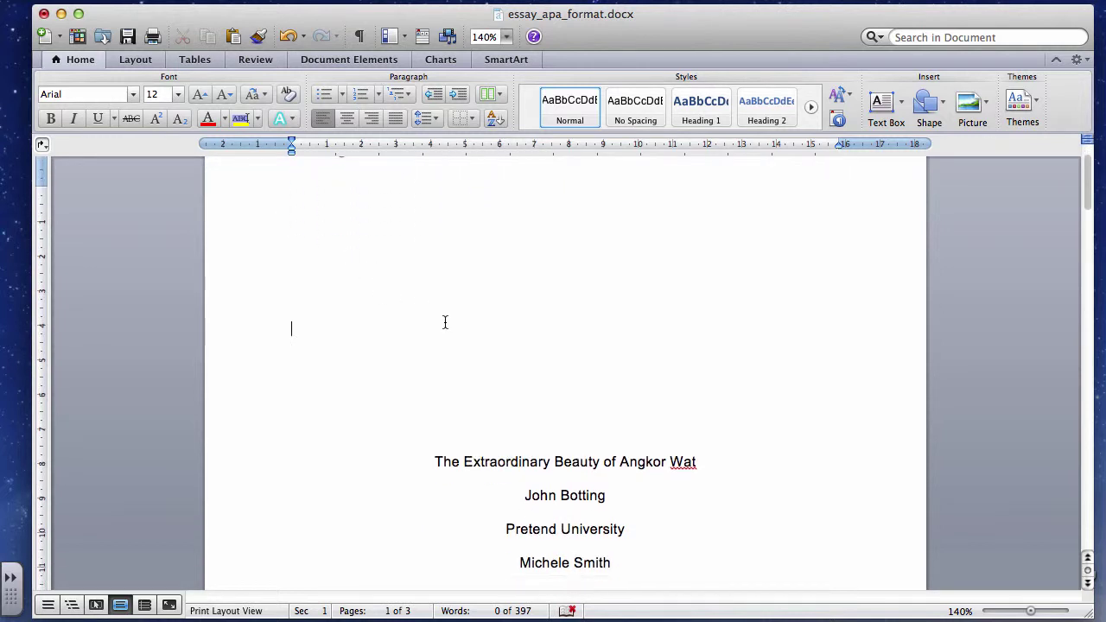
scroll(445, 323, down, 5)
scroll(445, 322, up, 1)
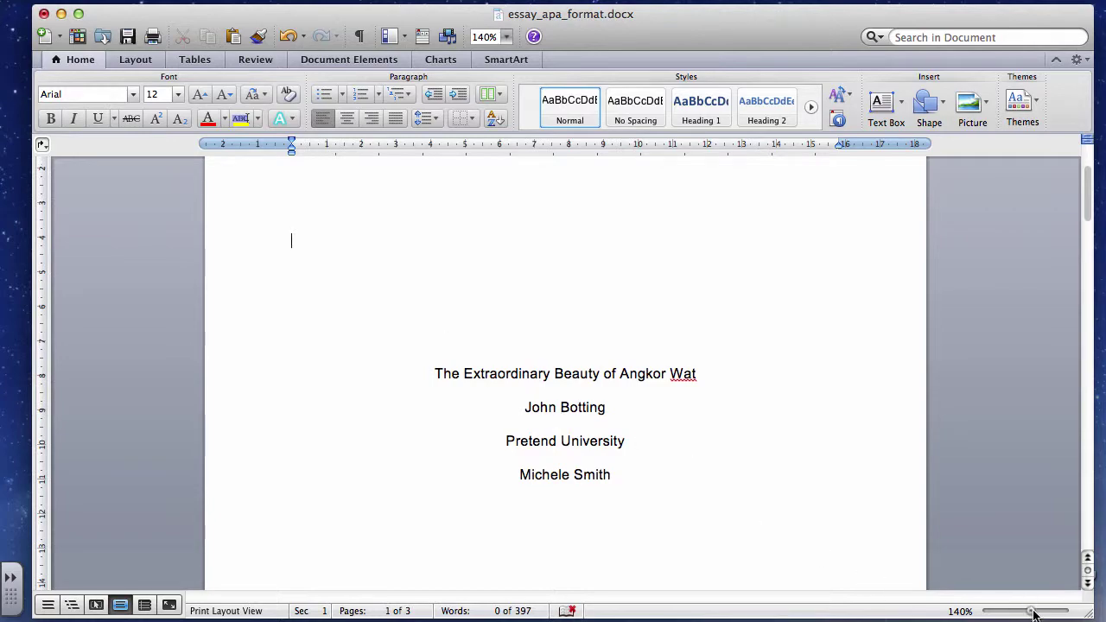
Step: Add two blank lines above the title block, then move to the top of page 2
drag(1033, 614, 1011, 610)
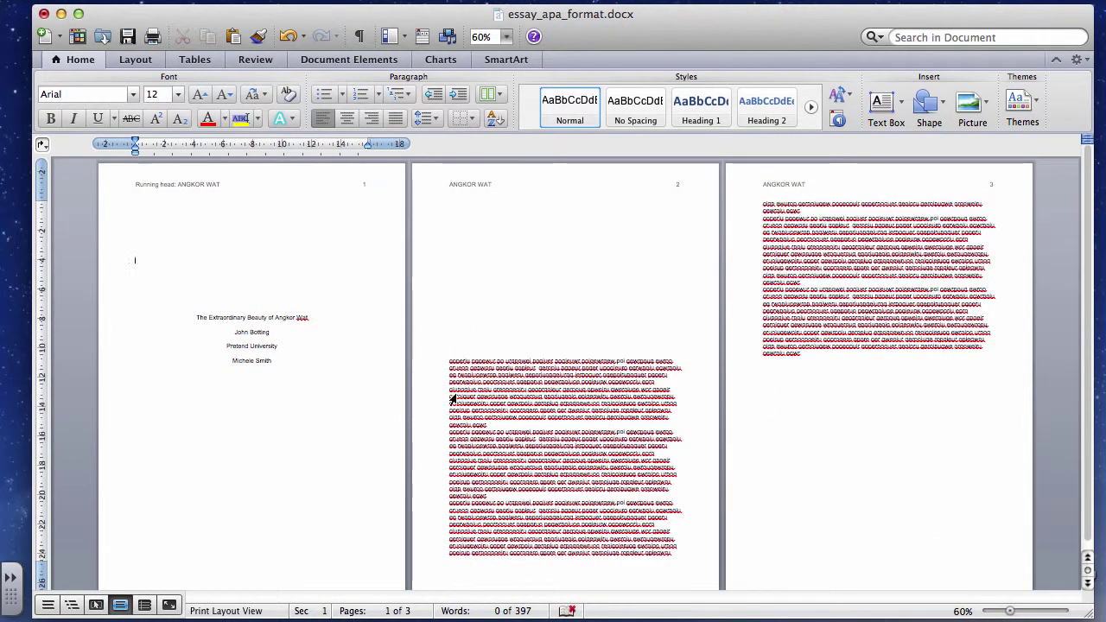
scroll(291, 376, down, 1)
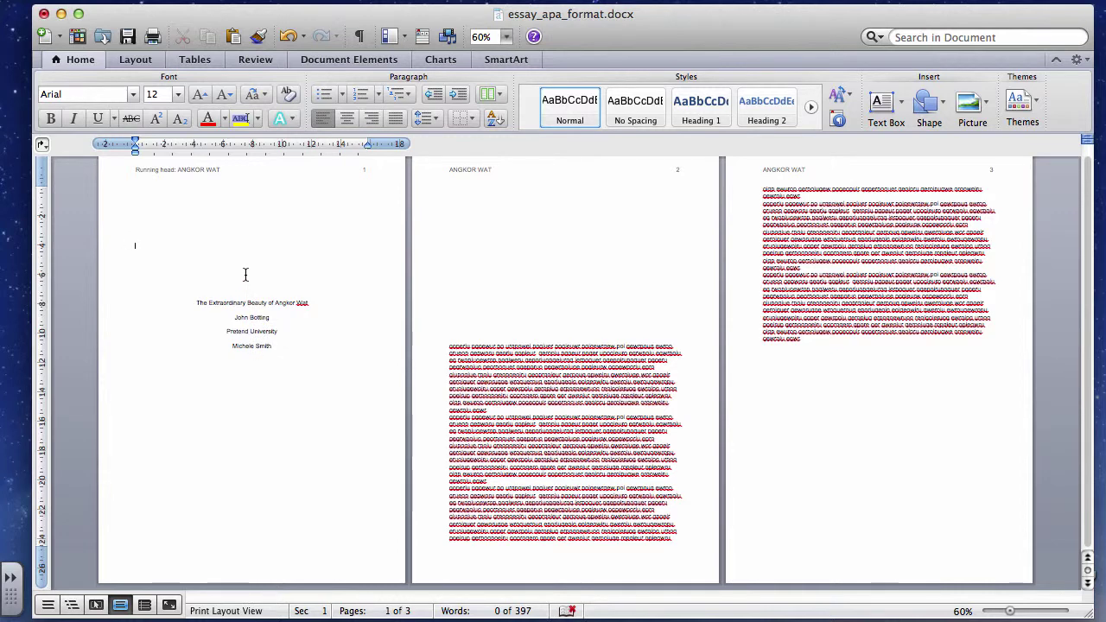
key(Return)
key(Return)
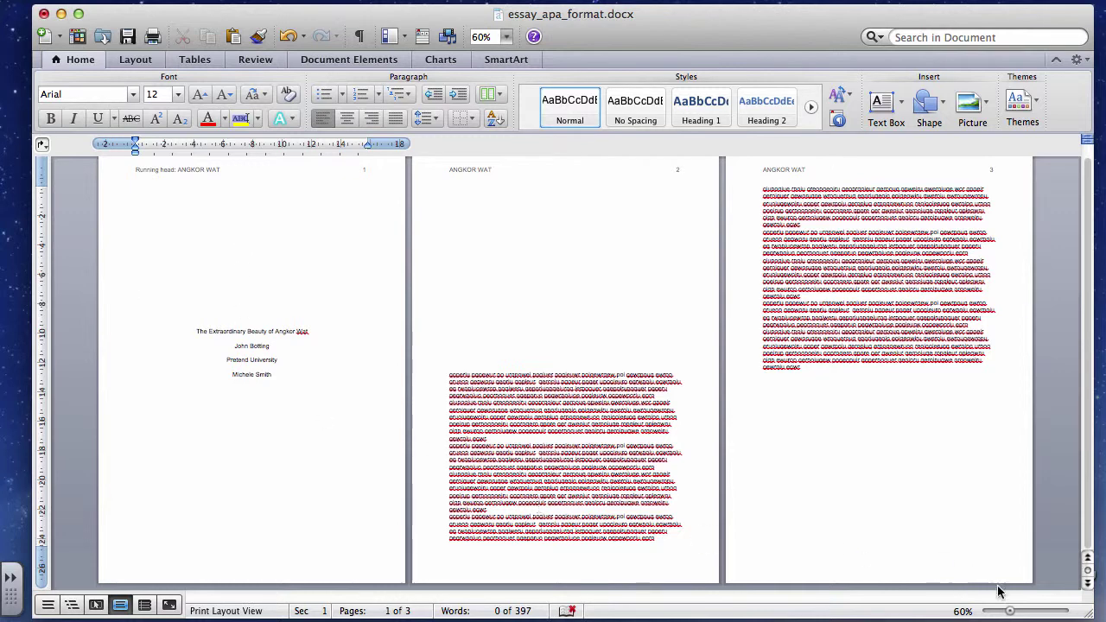
drag(1009, 614, 1026, 615)
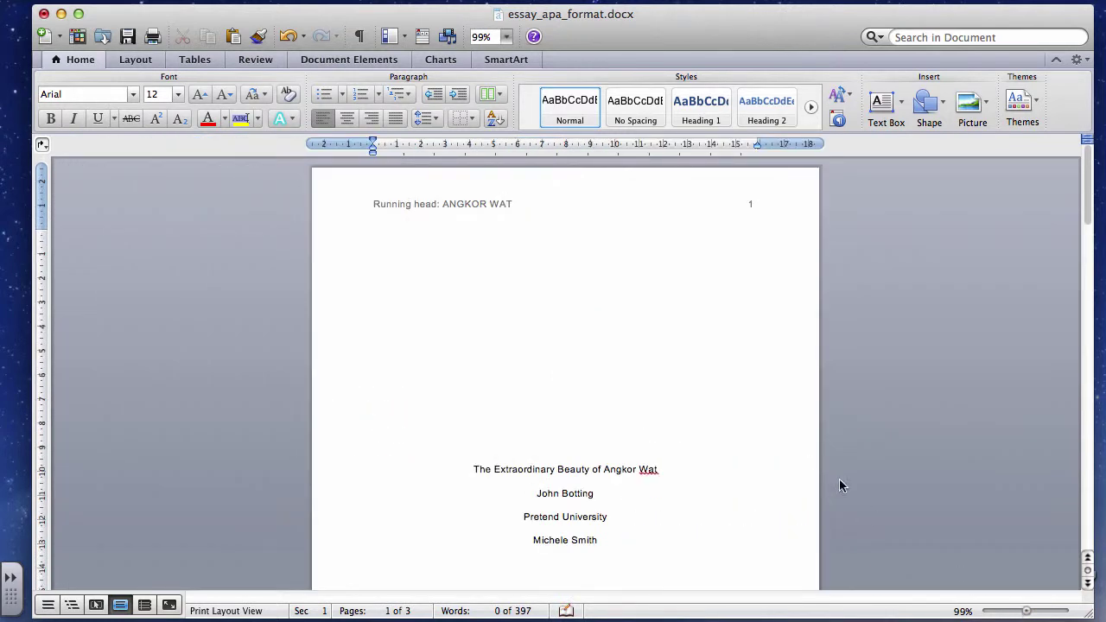
scroll(725, 465, down, 2)
scroll(725, 465, down, 14)
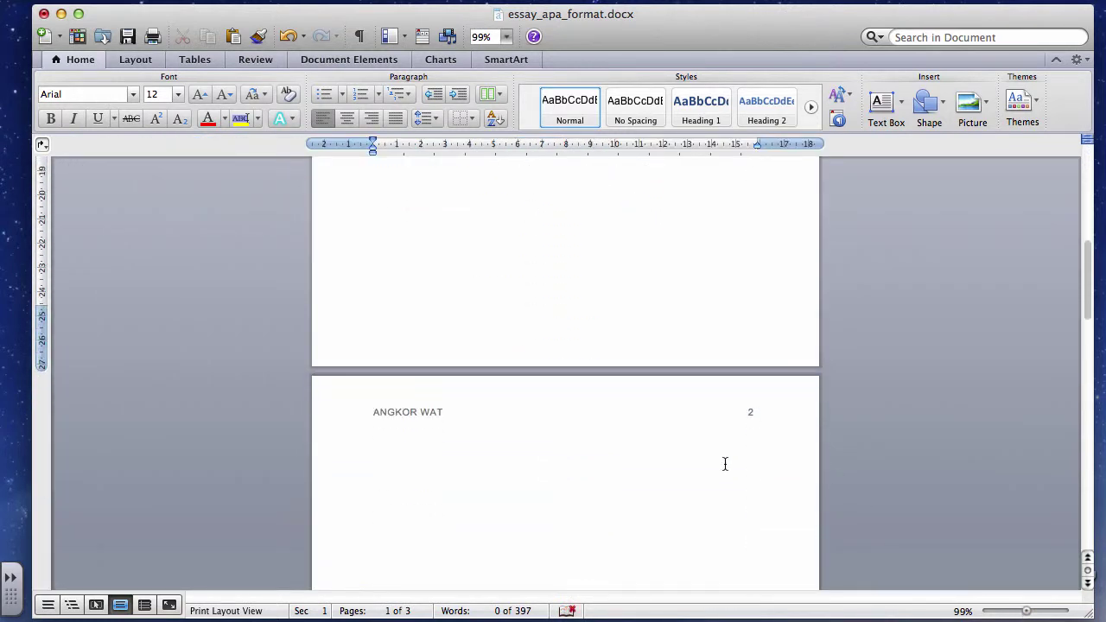
click(676, 425)
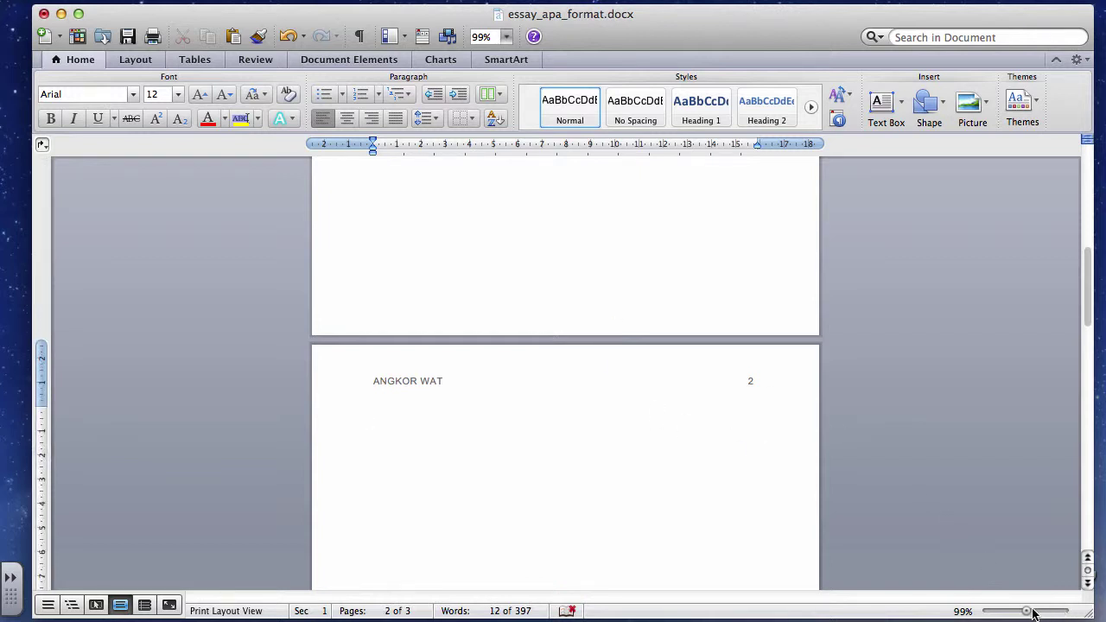
drag(1033, 613, 1029, 614)
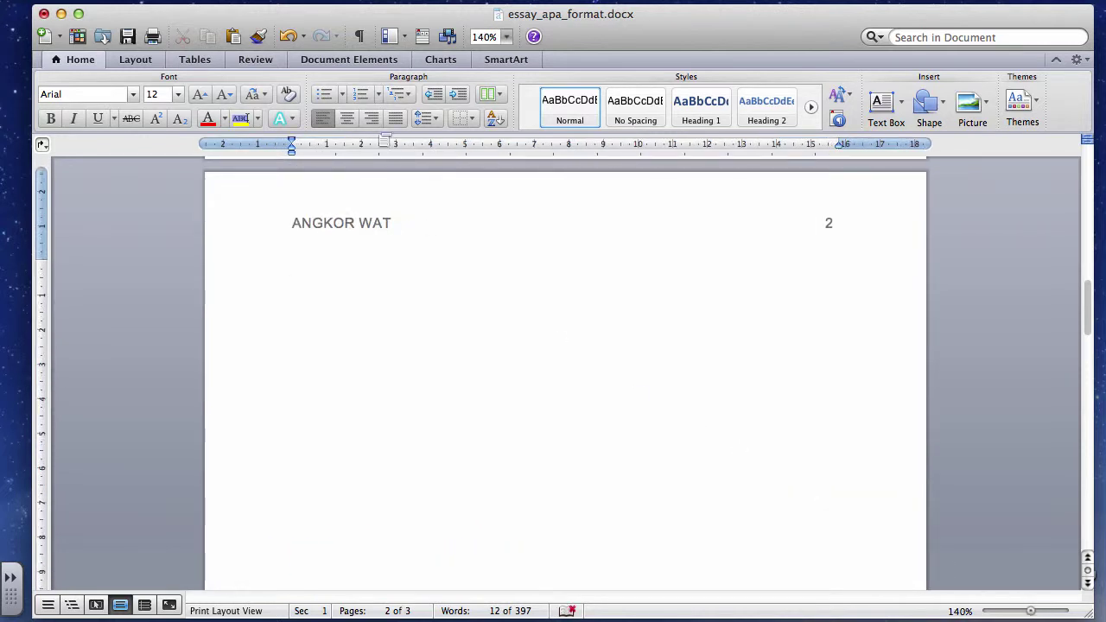
Step: Type a centered 'Abstract' heading on page 2 with a left-aligned placeholder line below
click(347, 119)
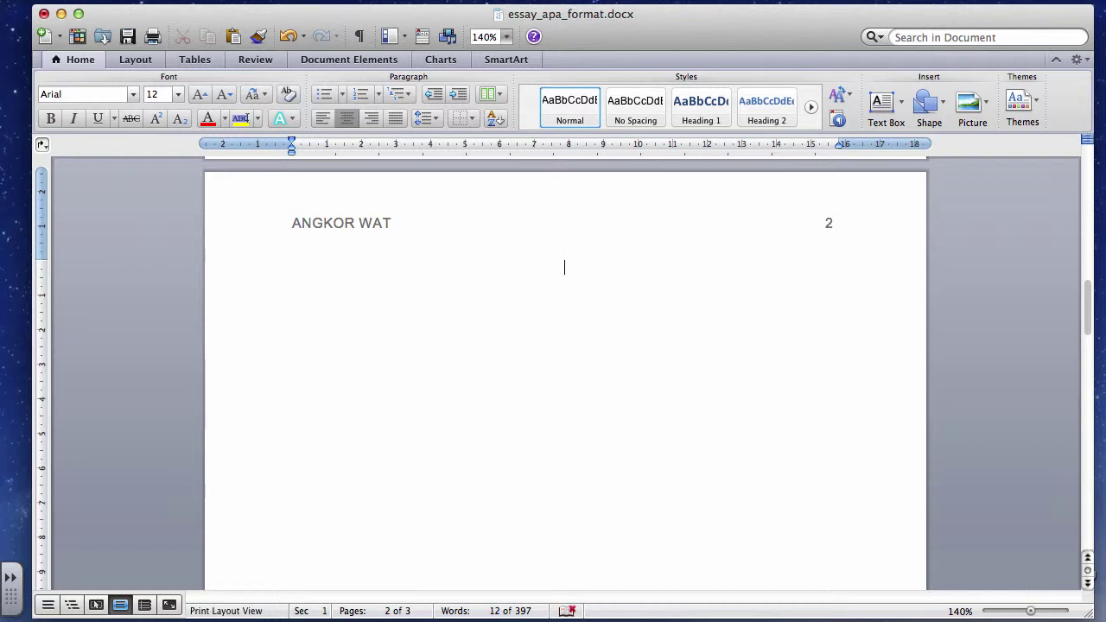
text(ABST)
key(BackSpace)
key(BackSpace)
key(BackSpace)
text(ba)
key(BackSpace)
key(BackSpace)
text(stract)
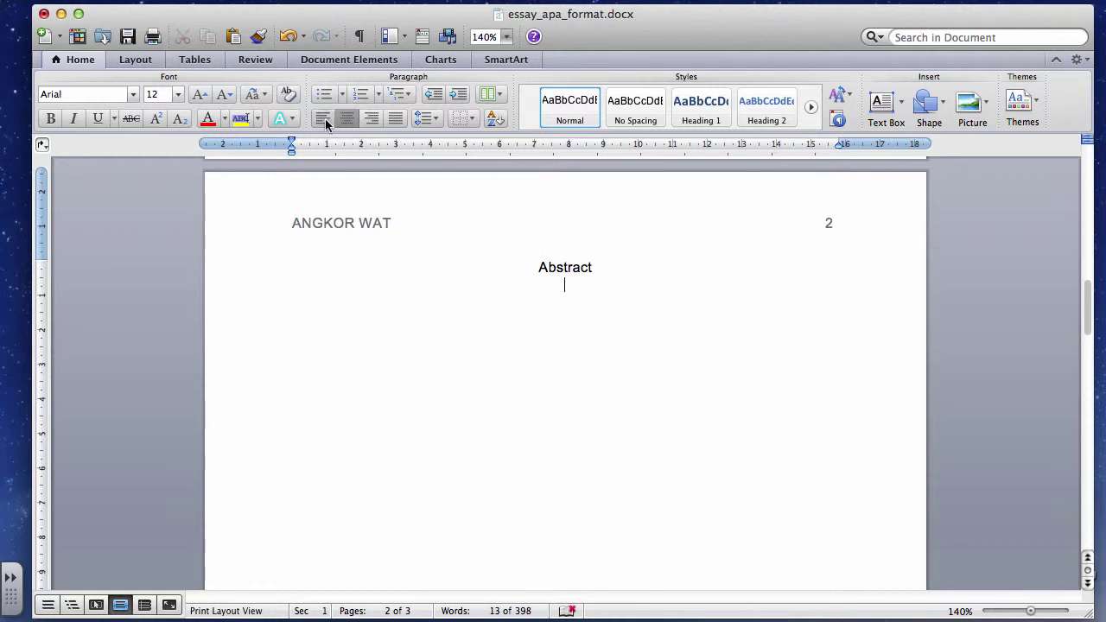
click(325, 122)
text(a d;afoj)
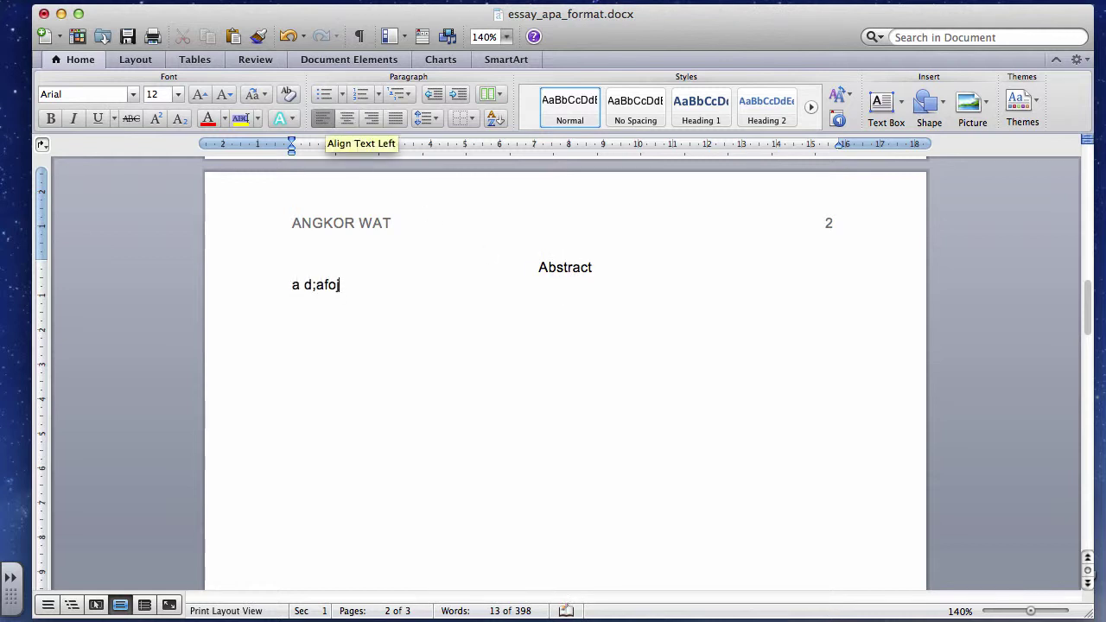
text( oqperu poqu rqpoieurpo qeru)
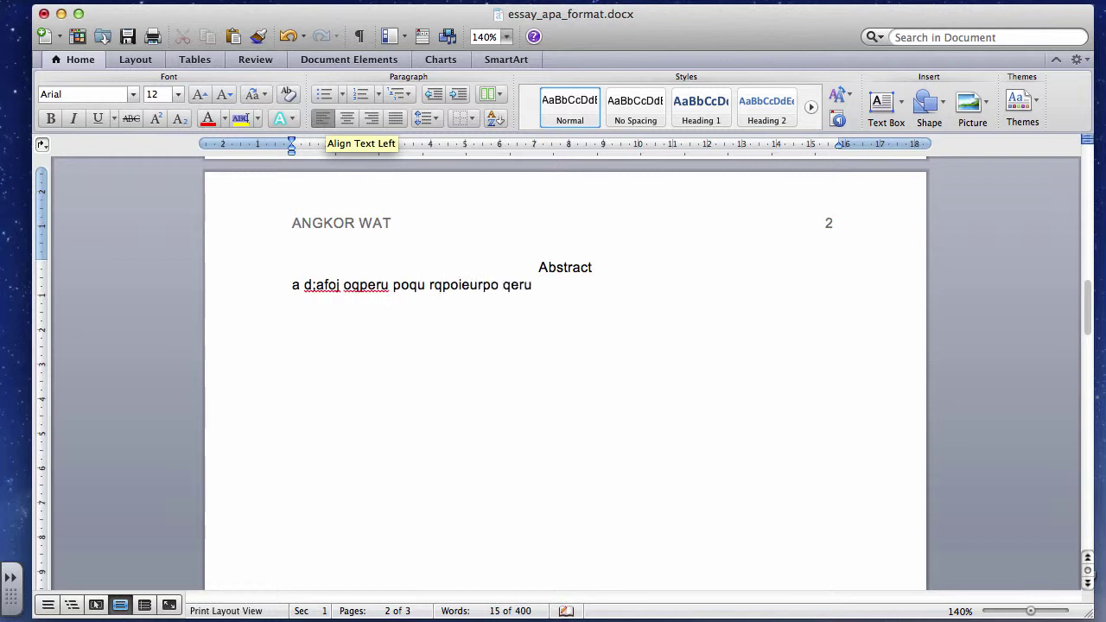
text( qoiepruq epworuqpeowiur)
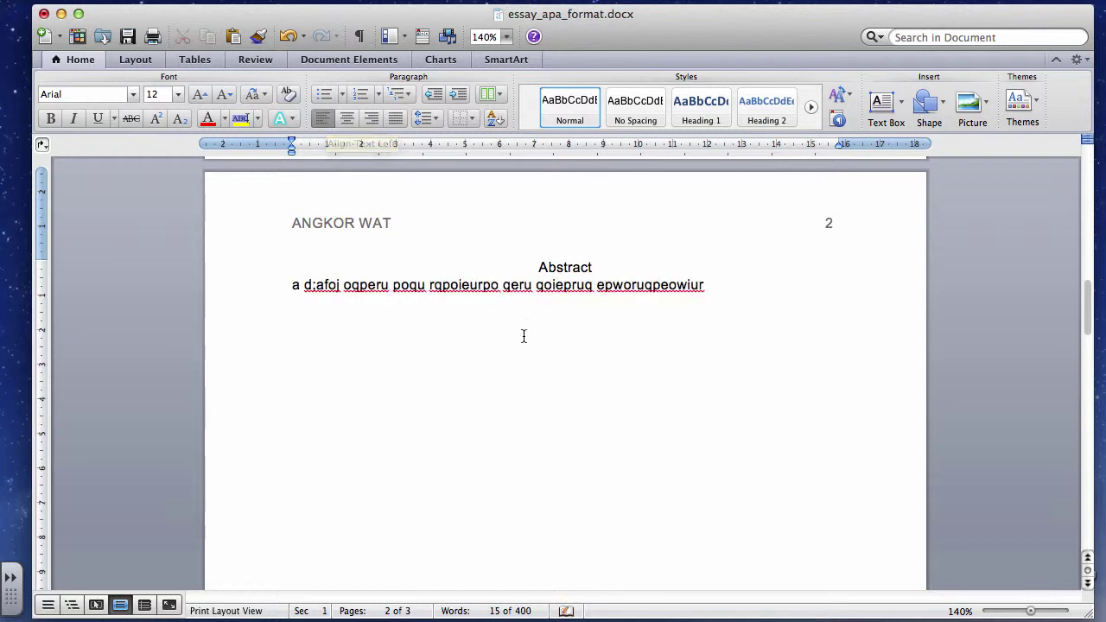
scroll(617, 415, up, 2)
Step: Select the entire document
scroll(617, 415, down, 2)
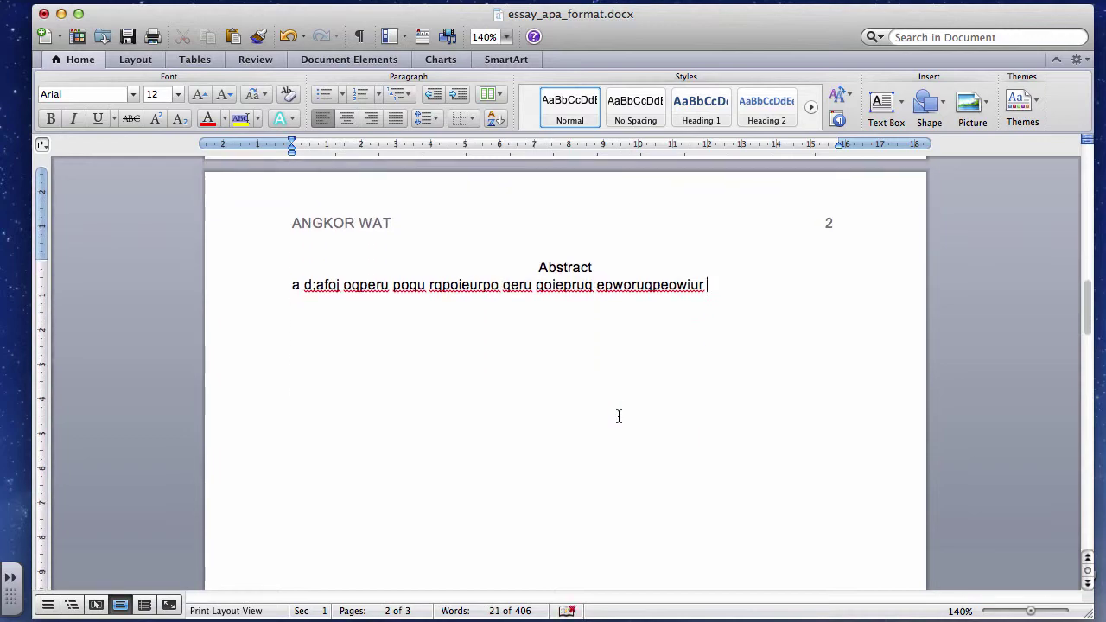
scroll(619, 417, up, 3)
scroll(627, 424, down, 2)
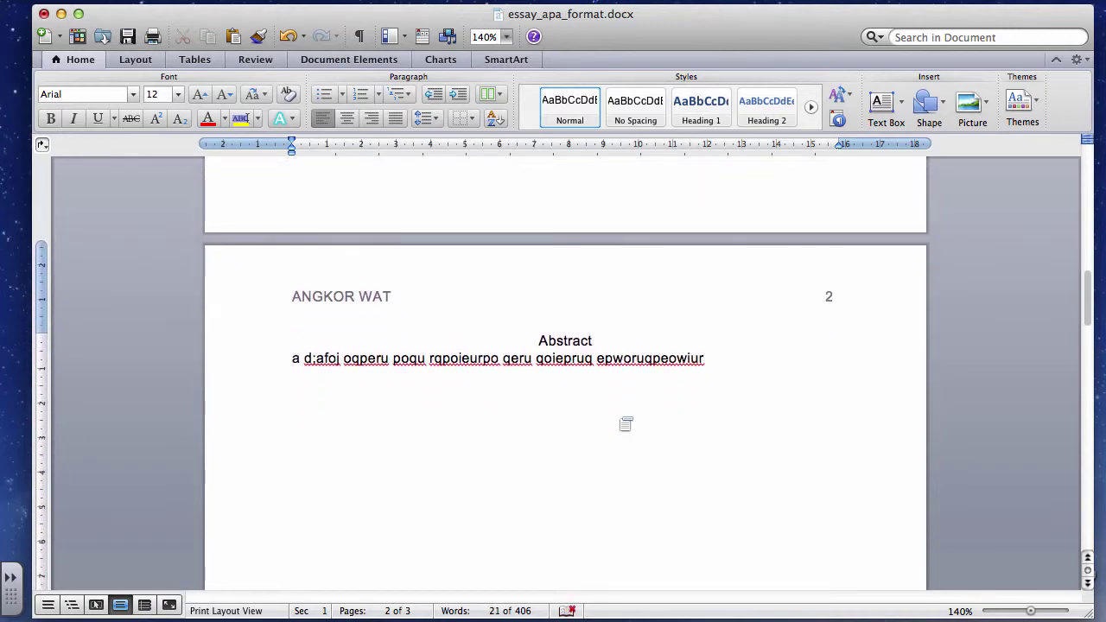
scroll(626, 424, down, 10)
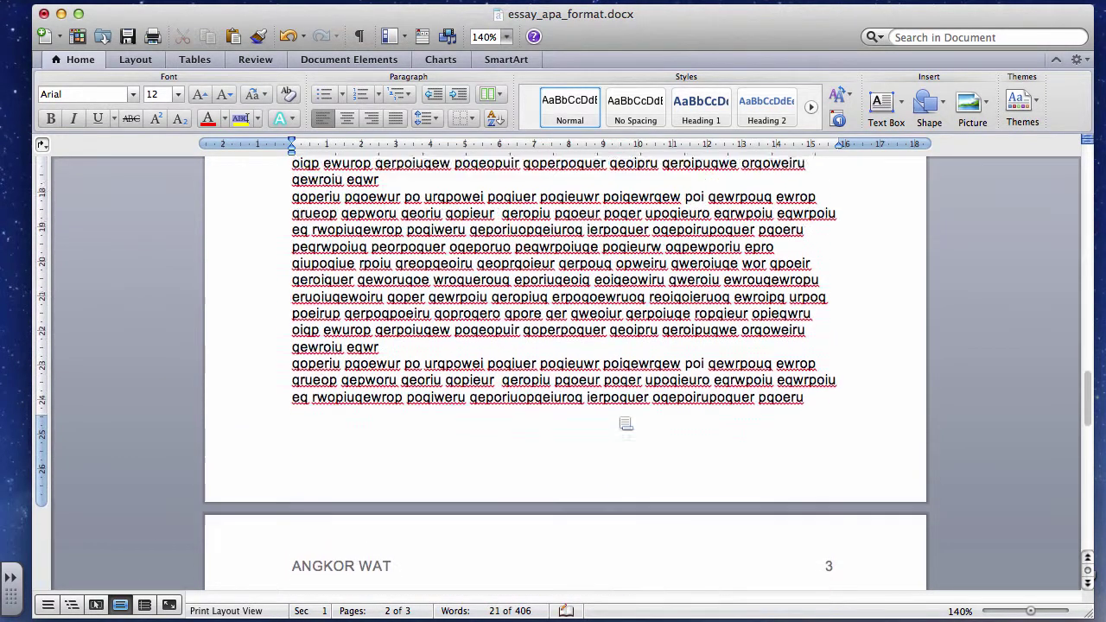
scroll(626, 424, up, 8)
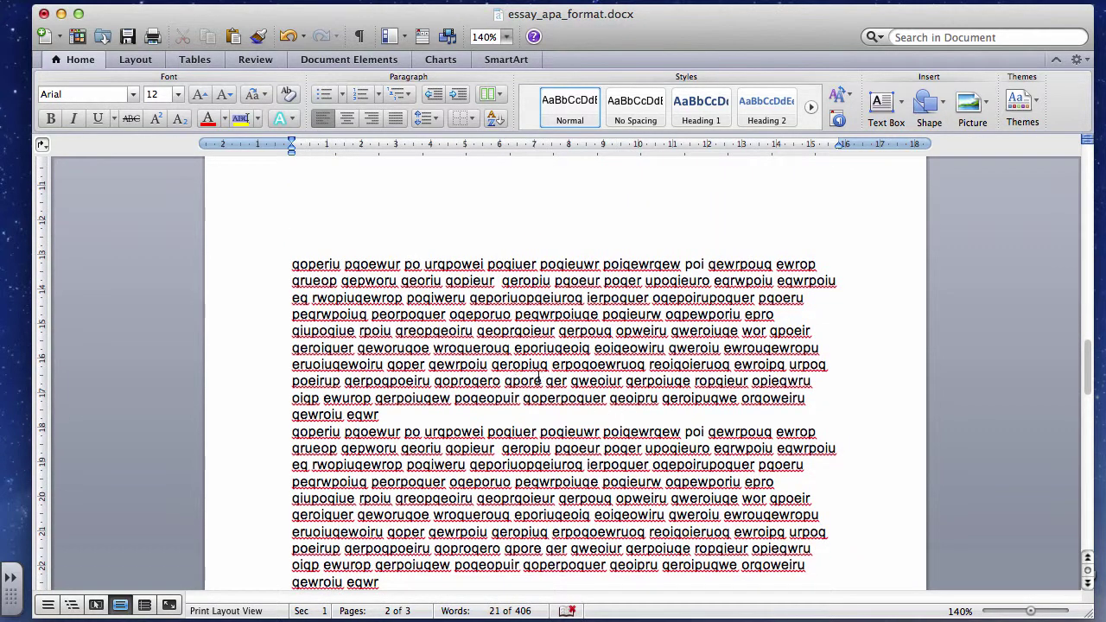
scroll(539, 379, up, 3)
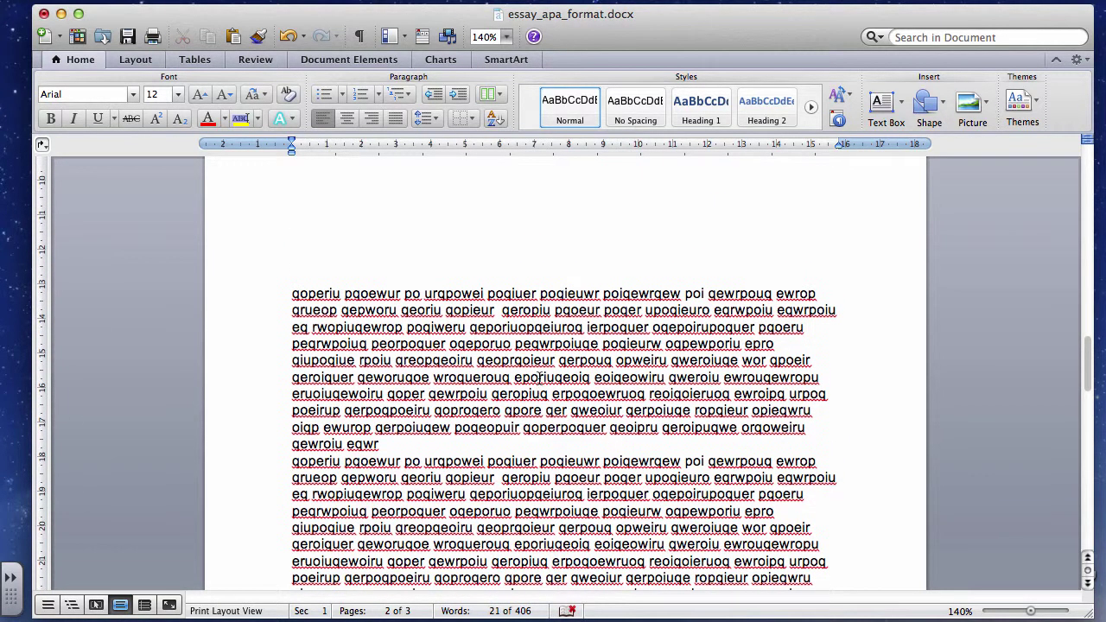
scroll(539, 380, down, 4)
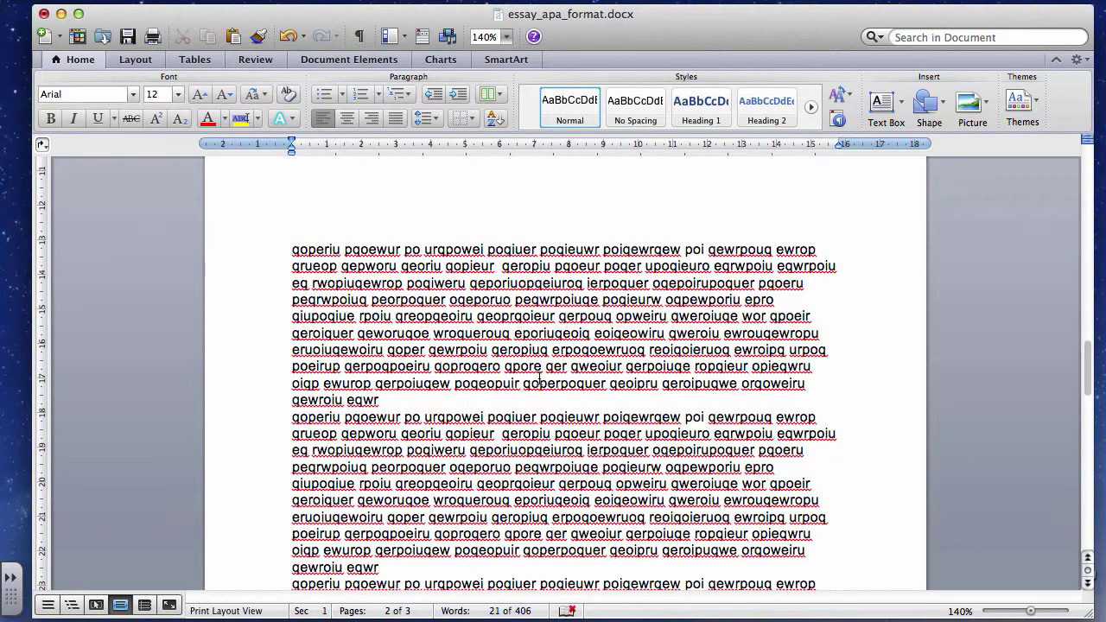
key(super+a)
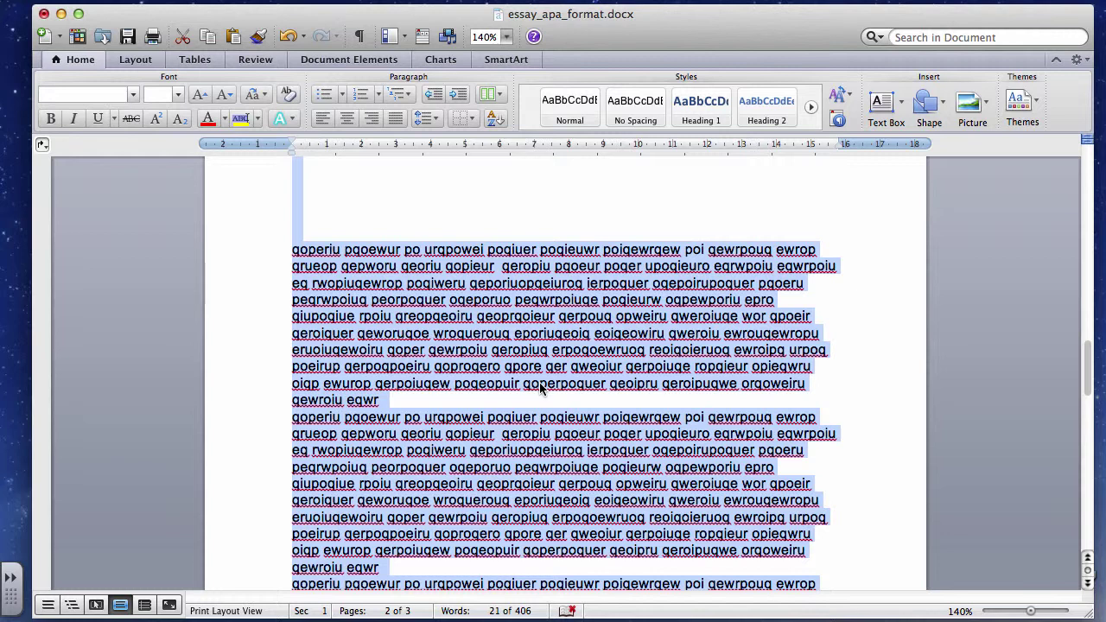
scroll(539, 389, up, 3)
scroll(541, 389, down, 1)
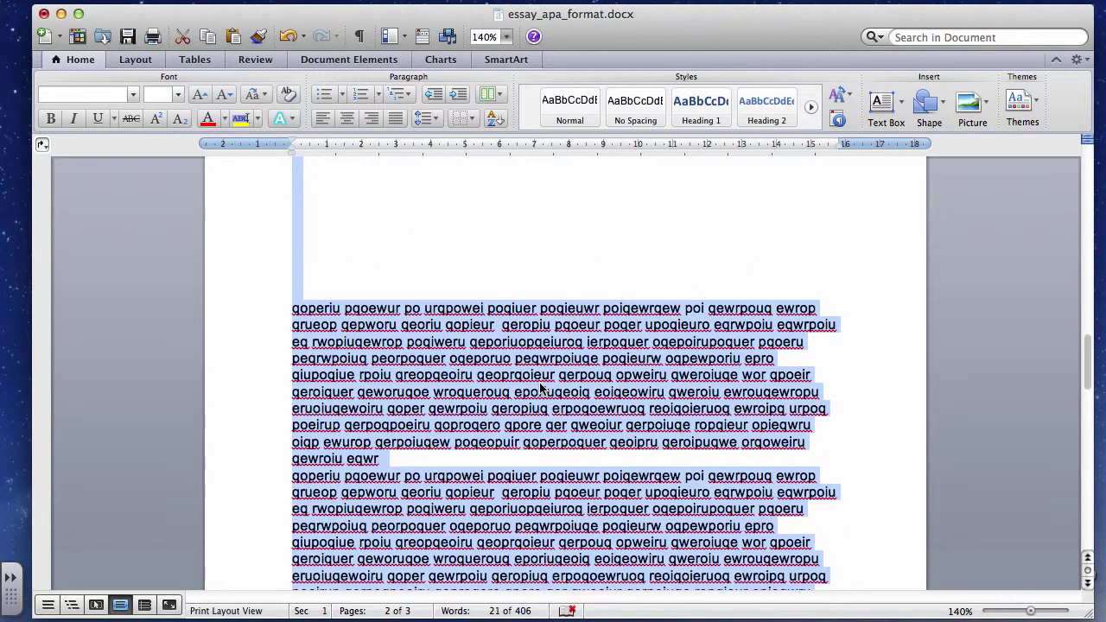
Step: Set paragraph spacing Before and After to 0 pt with Double line spacing
click(434, 123)
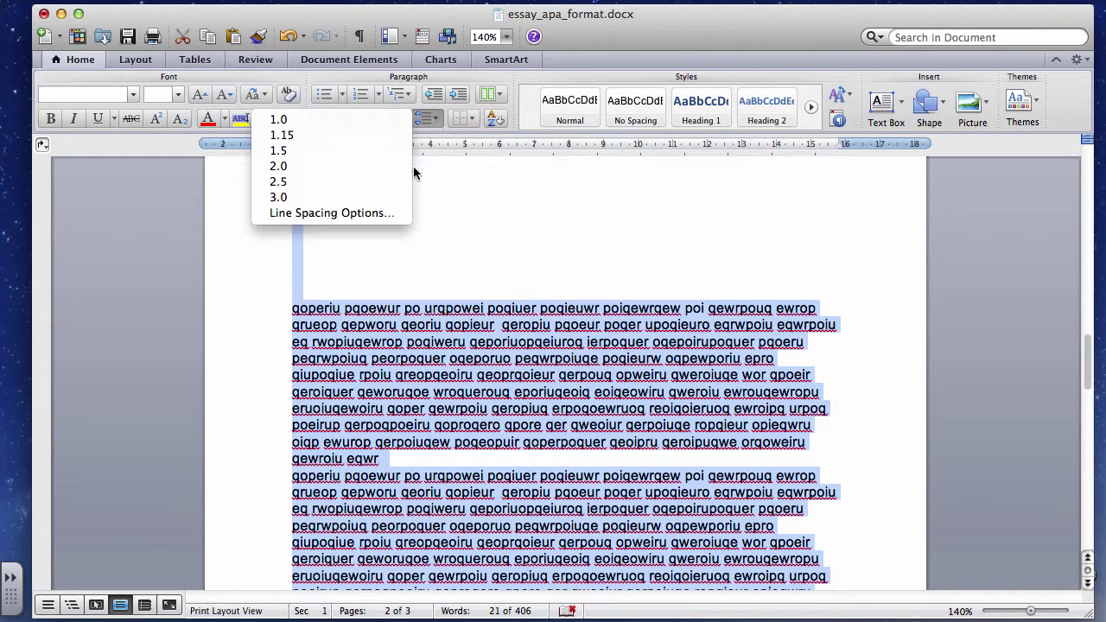
click(376, 215)
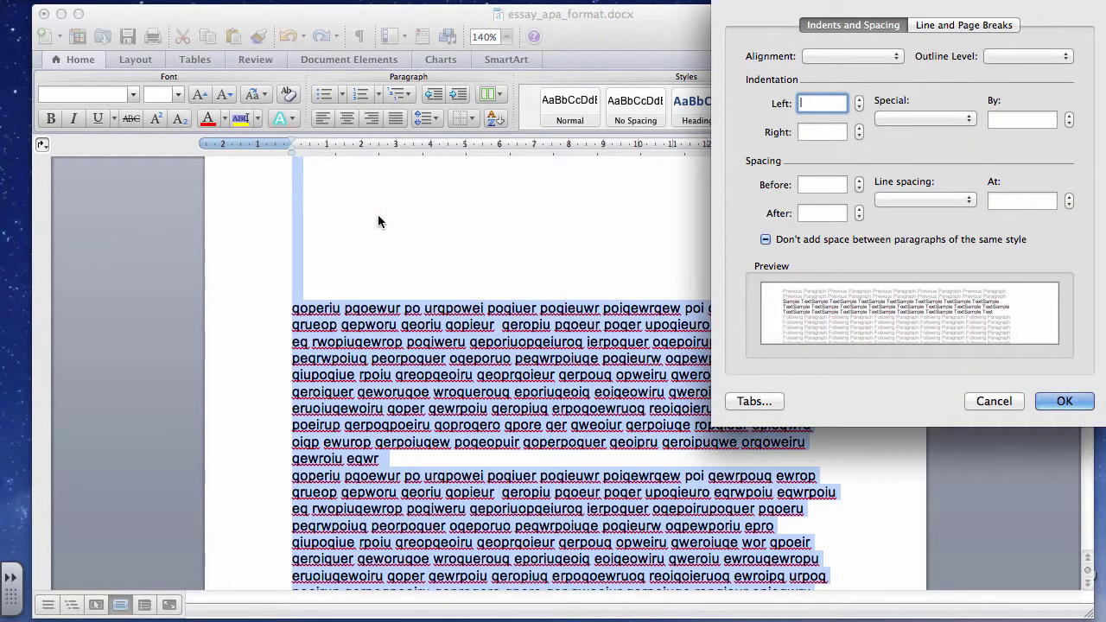
click(860, 180)
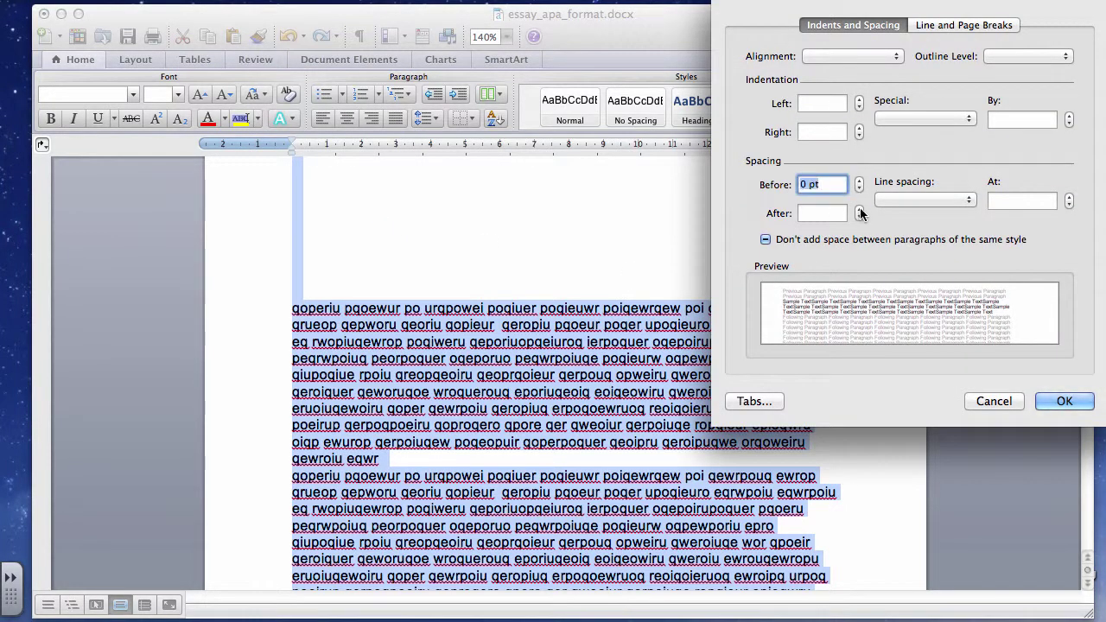
click(861, 214)
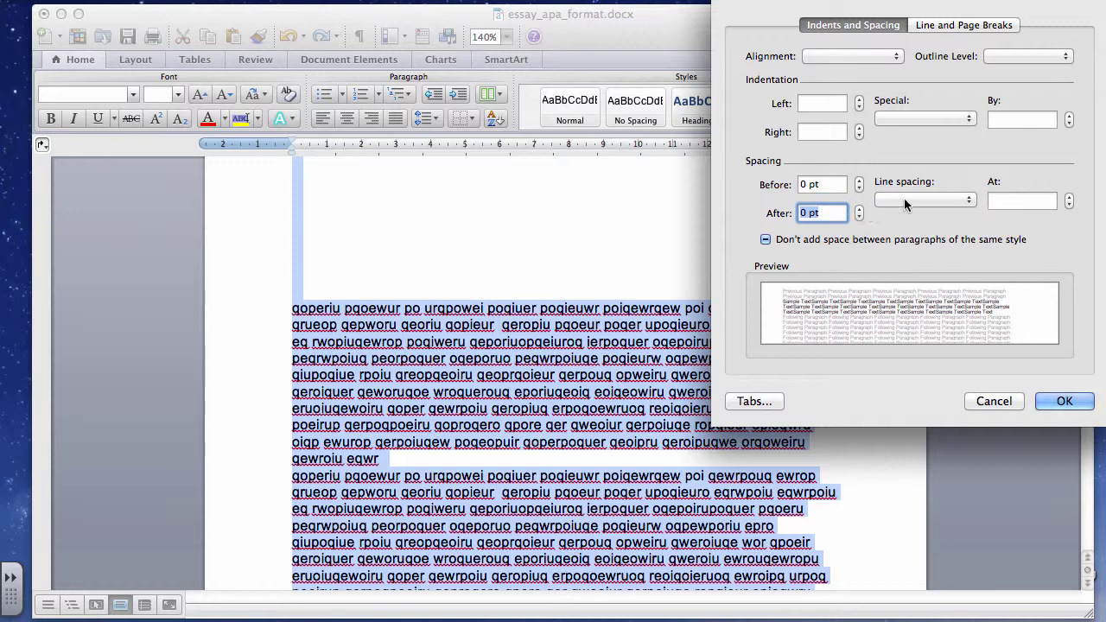
click(905, 204)
click(932, 227)
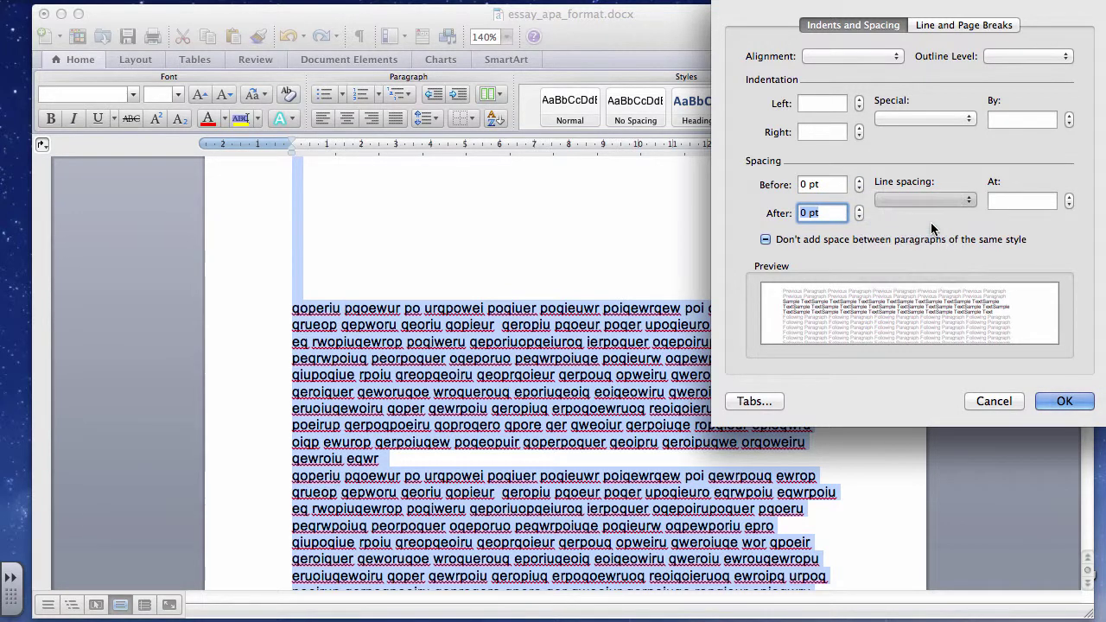
click(1065, 401)
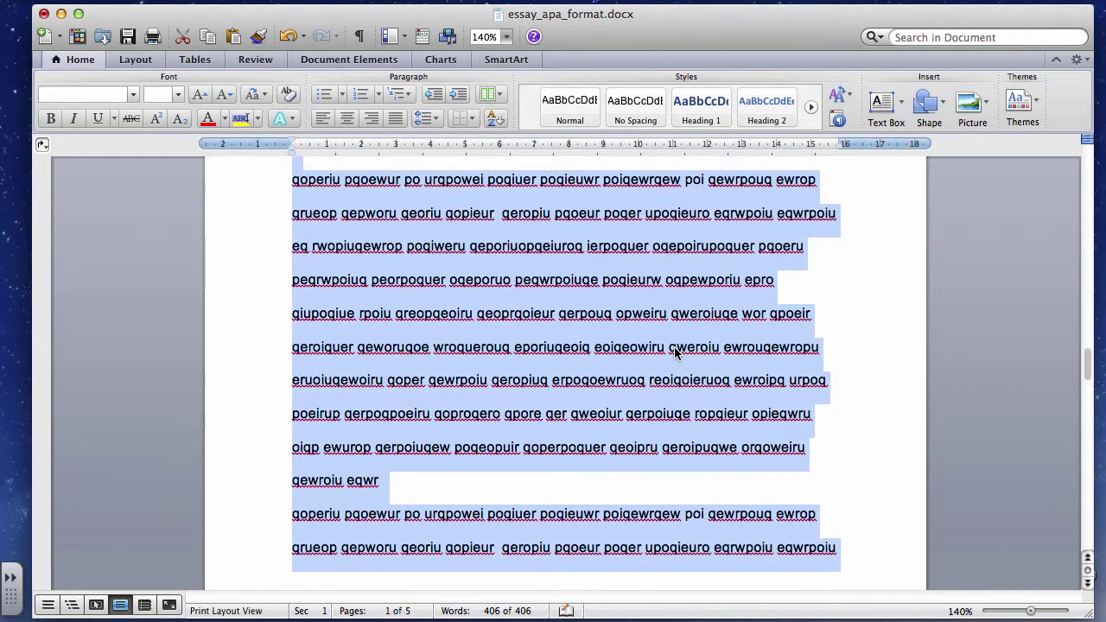
scroll(675, 346, up, 10)
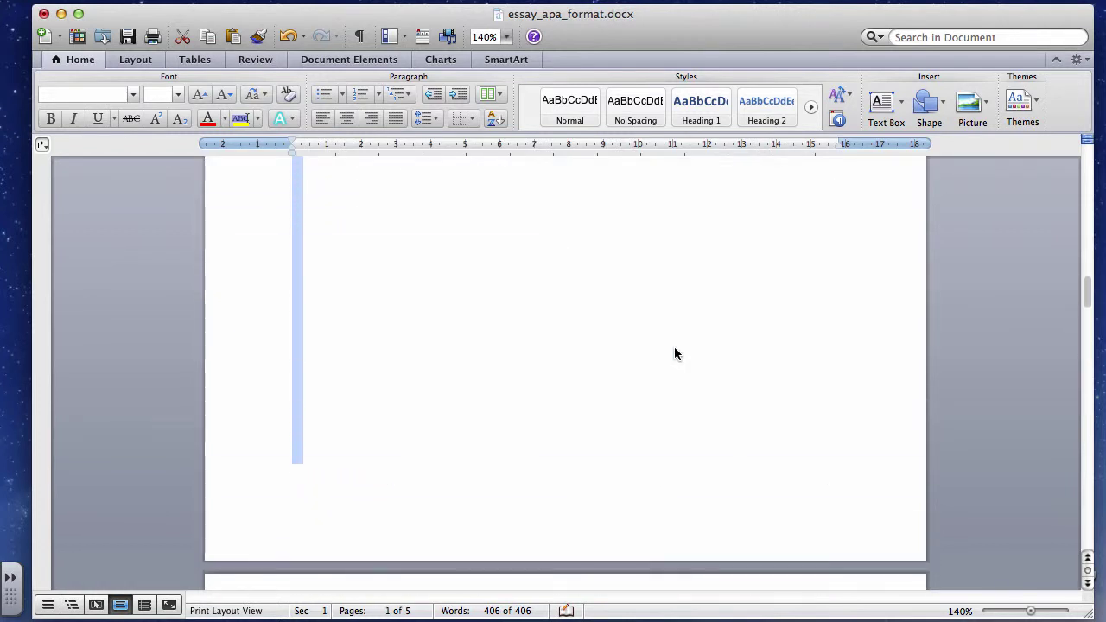
scroll(675, 348, up, 10)
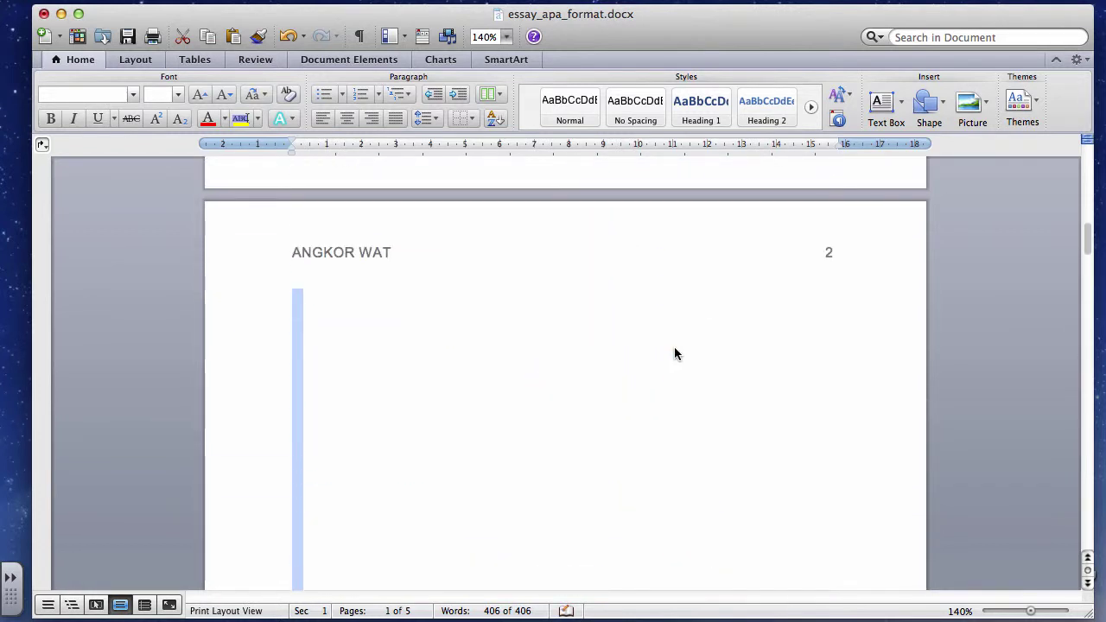
Step: Delete the blank lines between the page 2 header and the Abstract heading
click(661, 325)
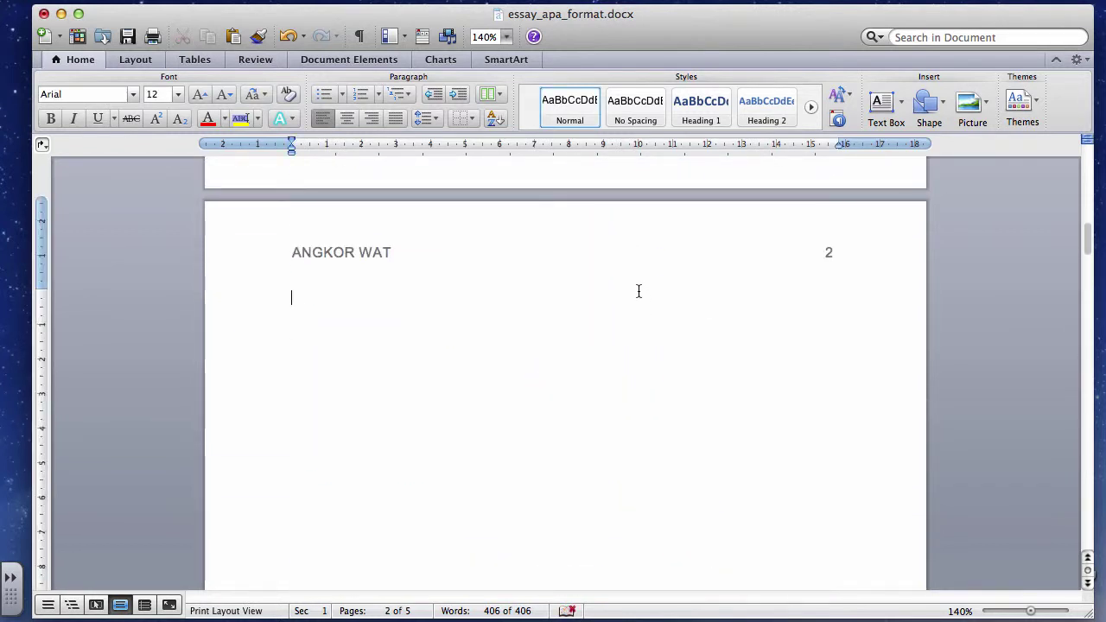
key(Delete)
key(Delete)
key(Delete)
key(Delete)
key(Delete)
key(Delete)
key(Delete)
key(Delete)
key(Delete)
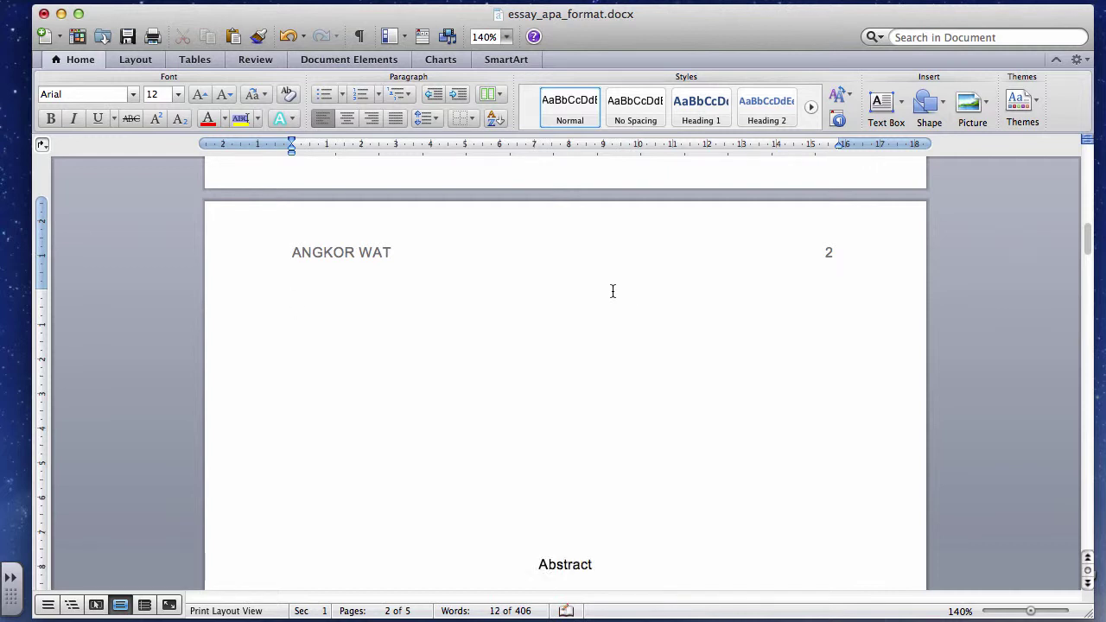
key(Delete)
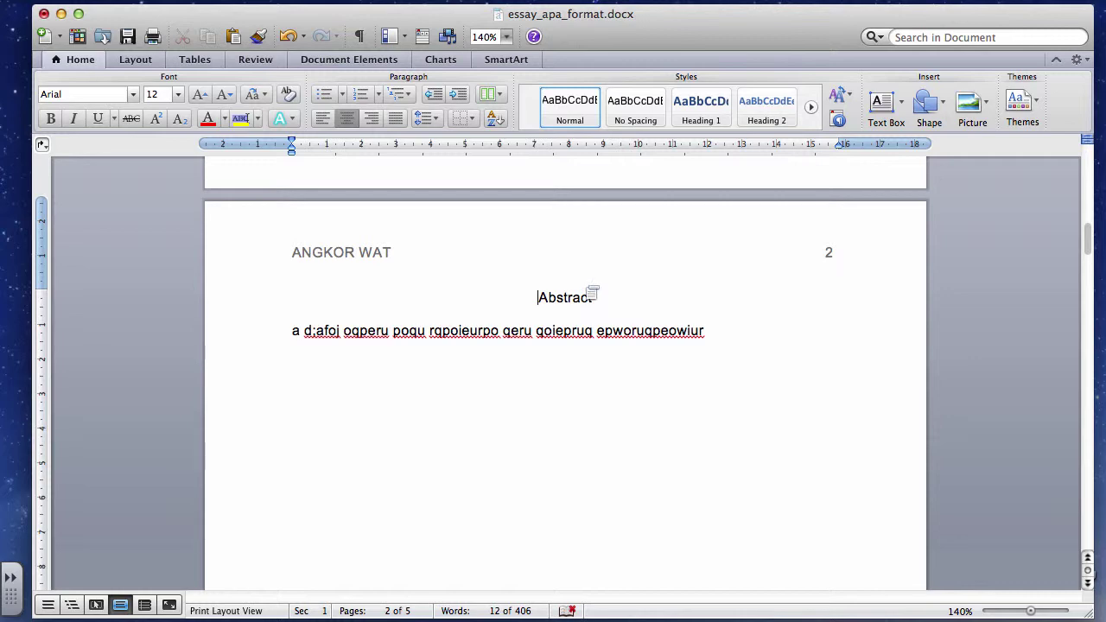
Step: Copy the first body paragraph from page 3 and paste it under the Abstract heading
scroll(682, 323, down, 15)
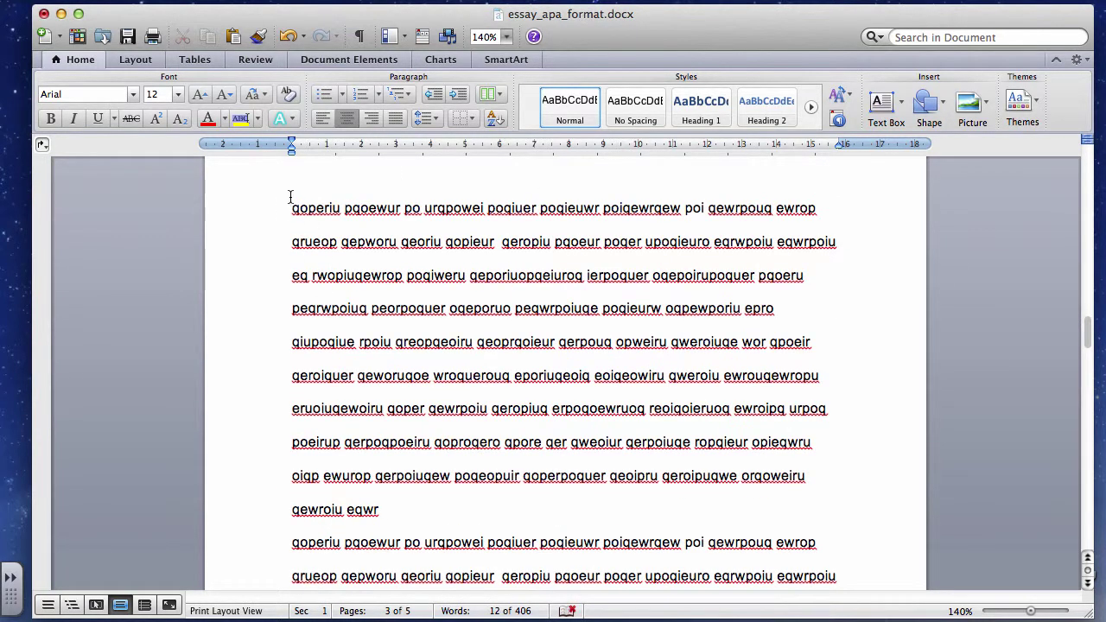
drag(291, 209, 379, 510)
key(super+c)
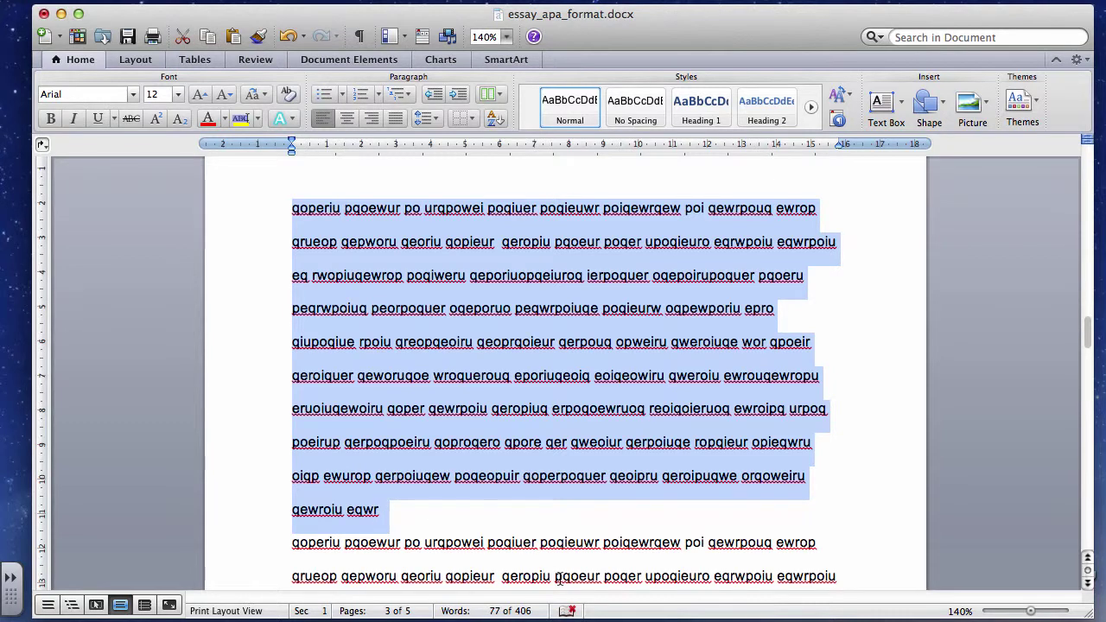
scroll(558, 575, up, 15)
click(745, 418)
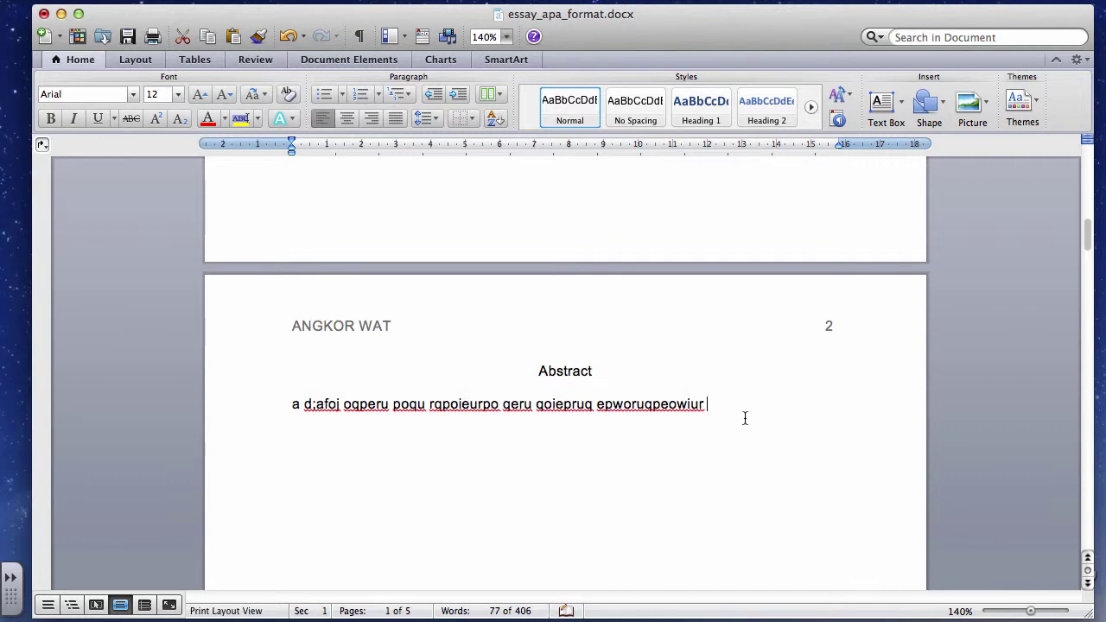
key(super+v)
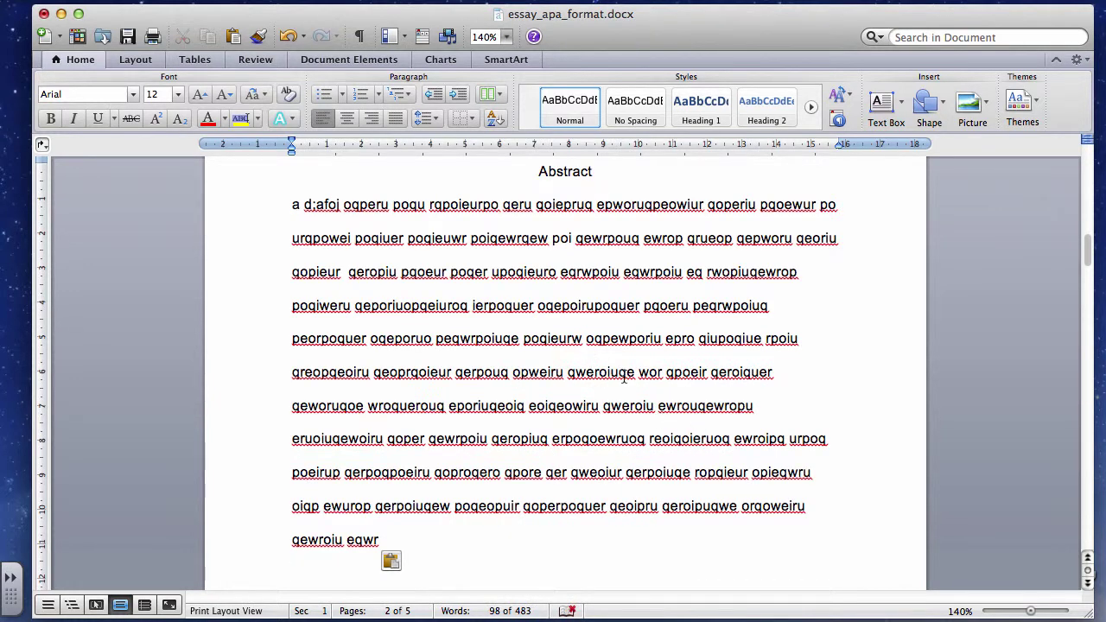
scroll(624, 378, up, 3)
scroll(593, 387, down, 2)
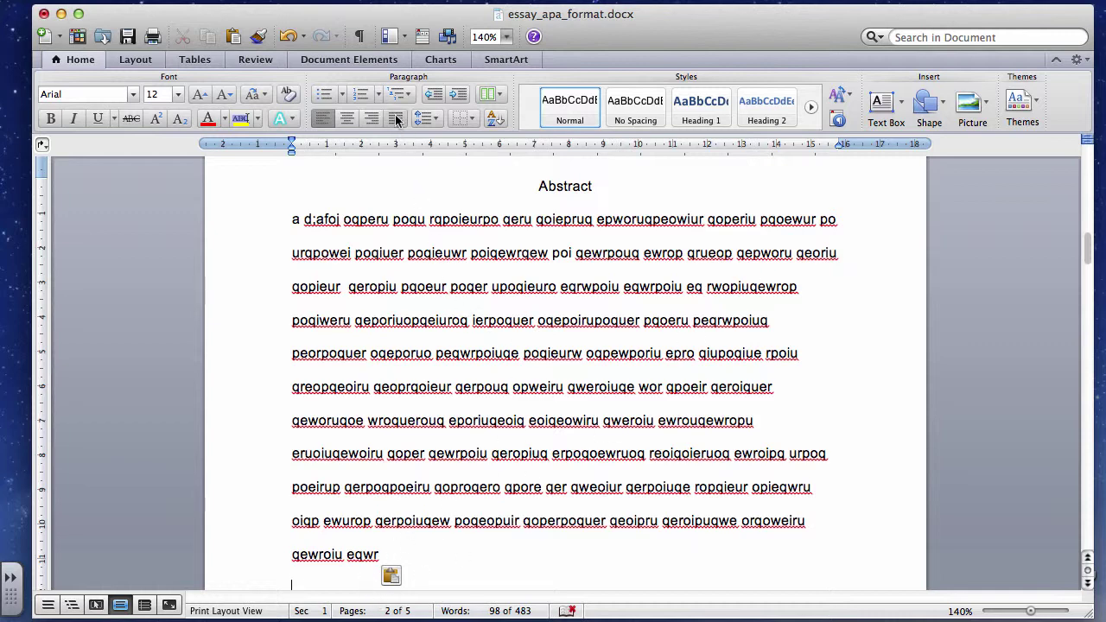
Step: Remove the trailing empty line and make the abstract paragraph left-aligned instead of justified
key(BackSpace)
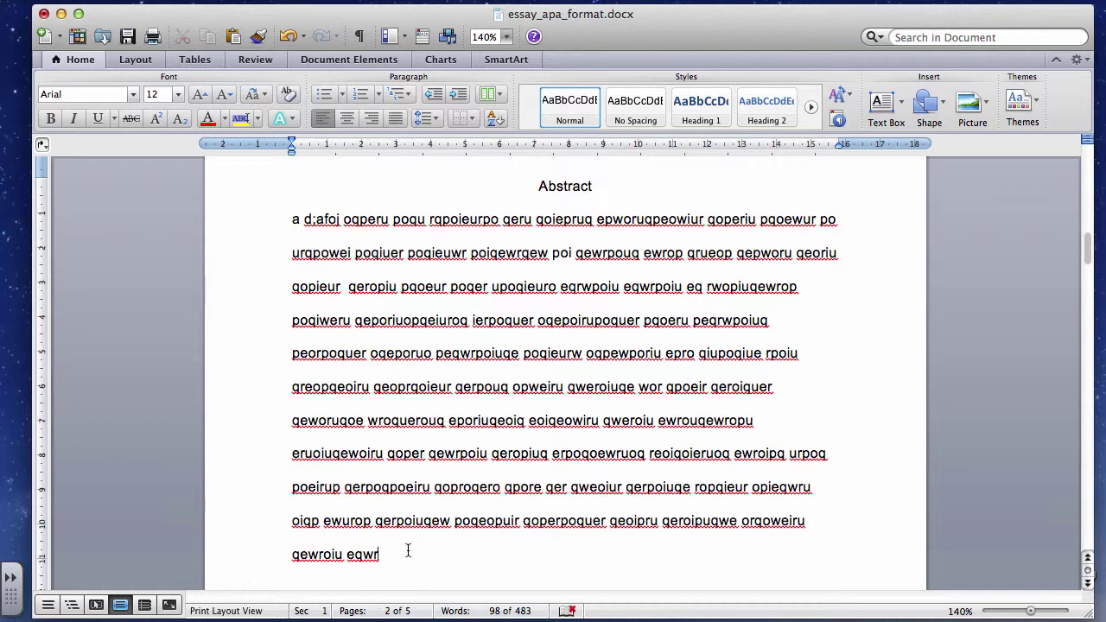
drag(408, 551, 289, 220)
click(393, 118)
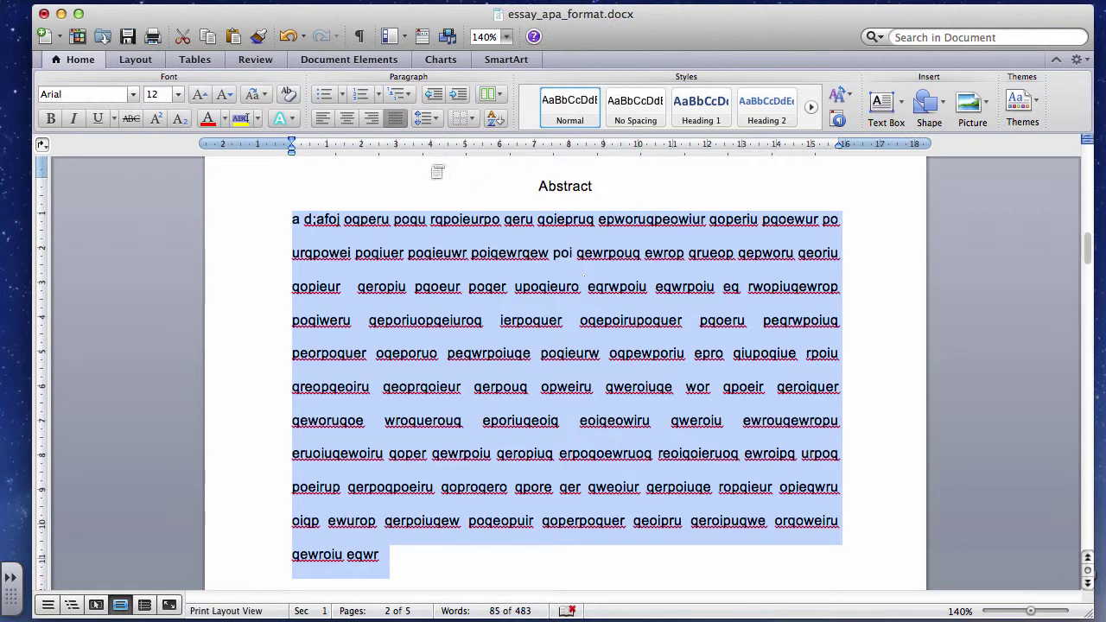
click(325, 119)
click(530, 454)
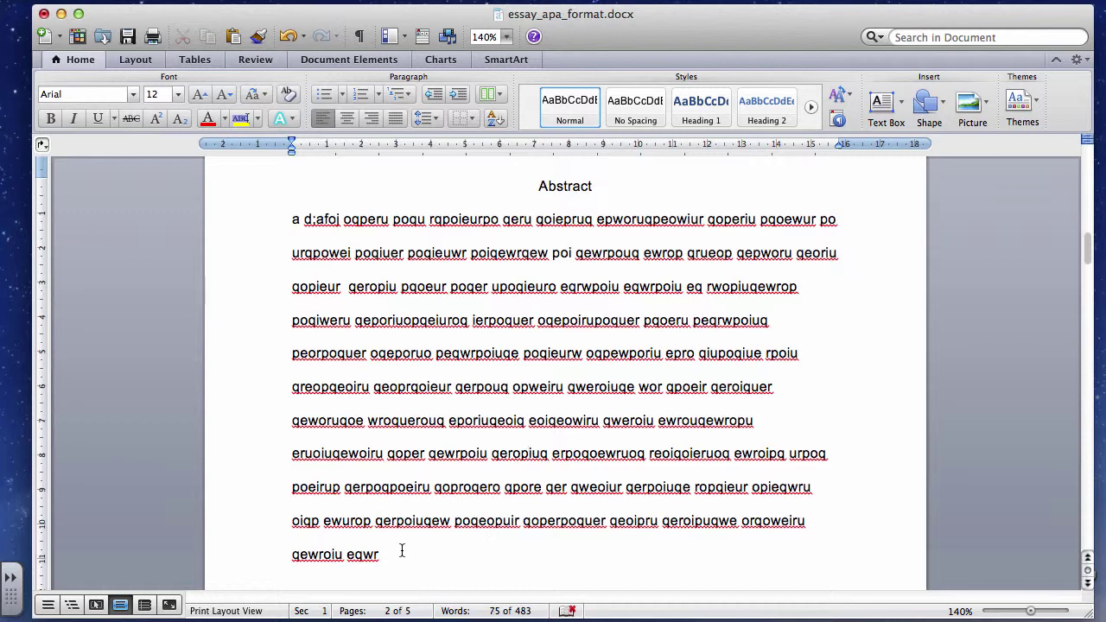
drag(400, 553, 291, 247)
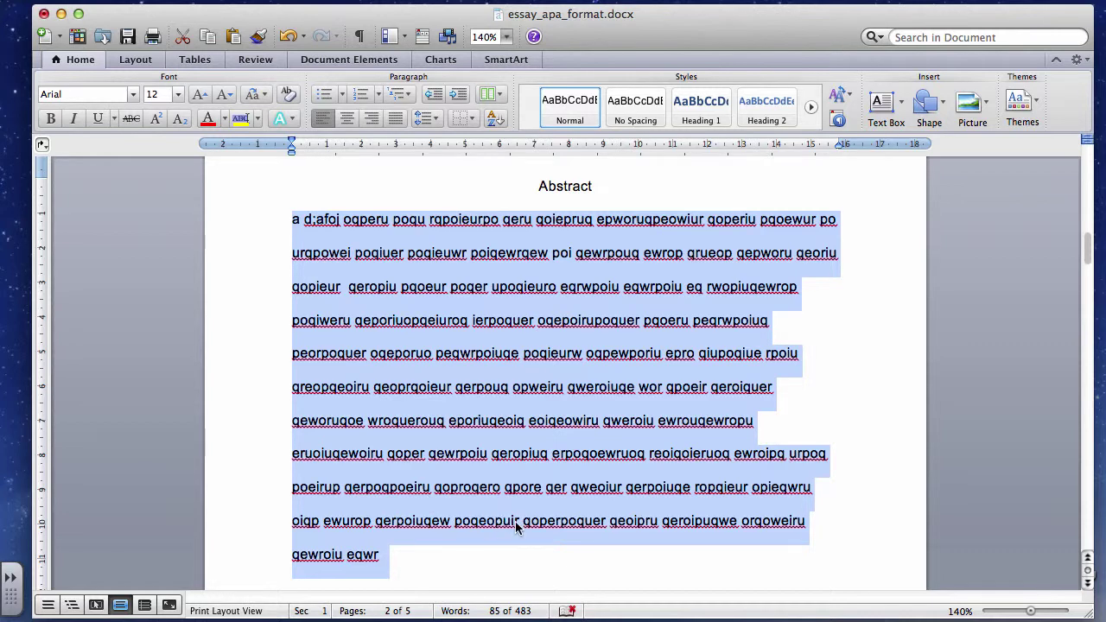
scroll(516, 528, down, 5)
scroll(516, 528, up, 5)
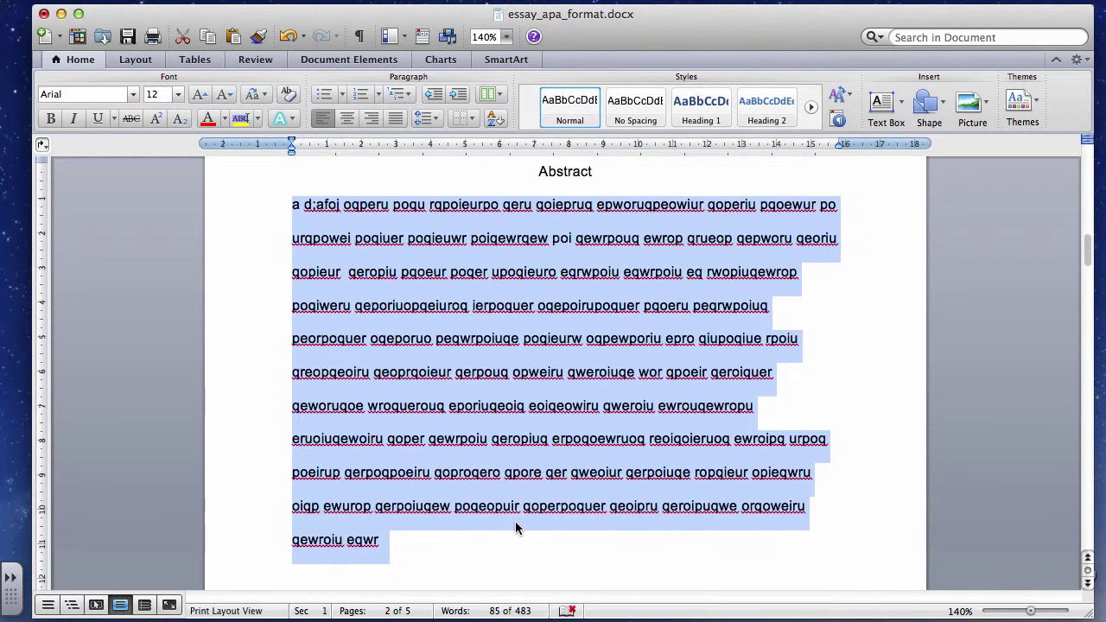
click(516, 522)
Step: Scroll back up through the essay to the title page's centered title block
scroll(572, 441, up, 3)
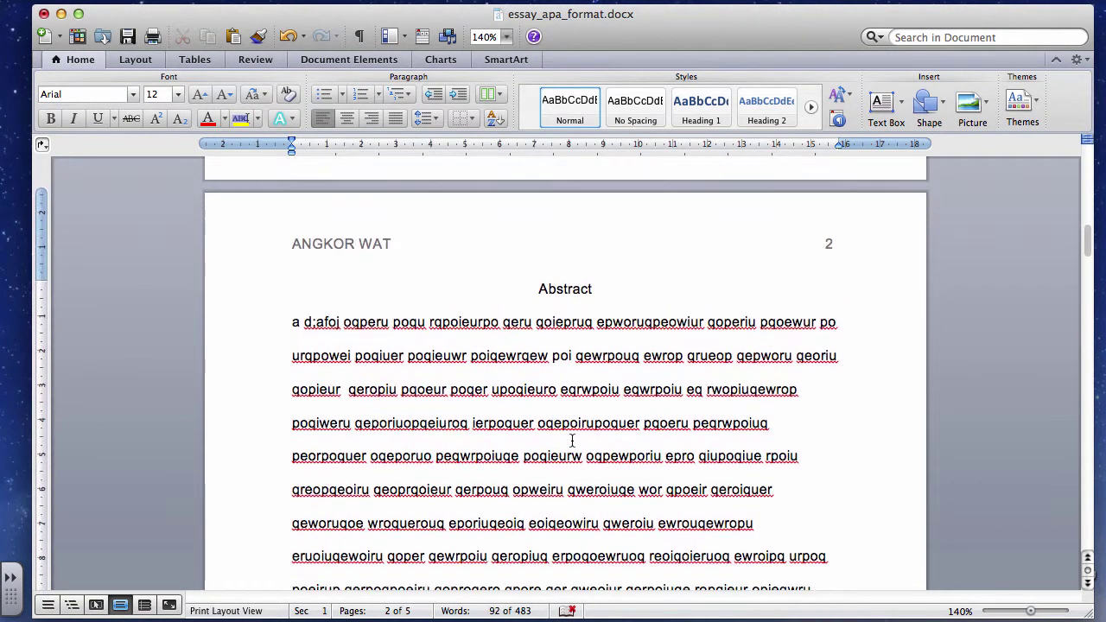
scroll(572, 441, up, 5)
scroll(571, 441, down, 6)
scroll(572, 440, up, 2)
scroll(572, 441, down, 6)
scroll(571, 441, up, 2)
scroll(572, 441, down, 2)
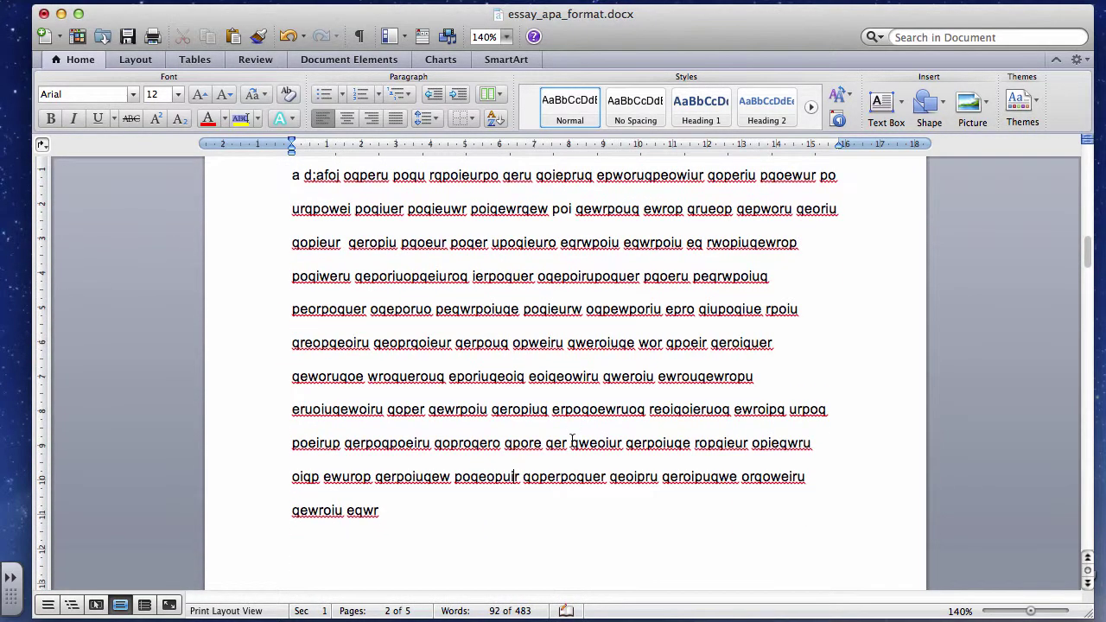
scroll(571, 441, up, 2)
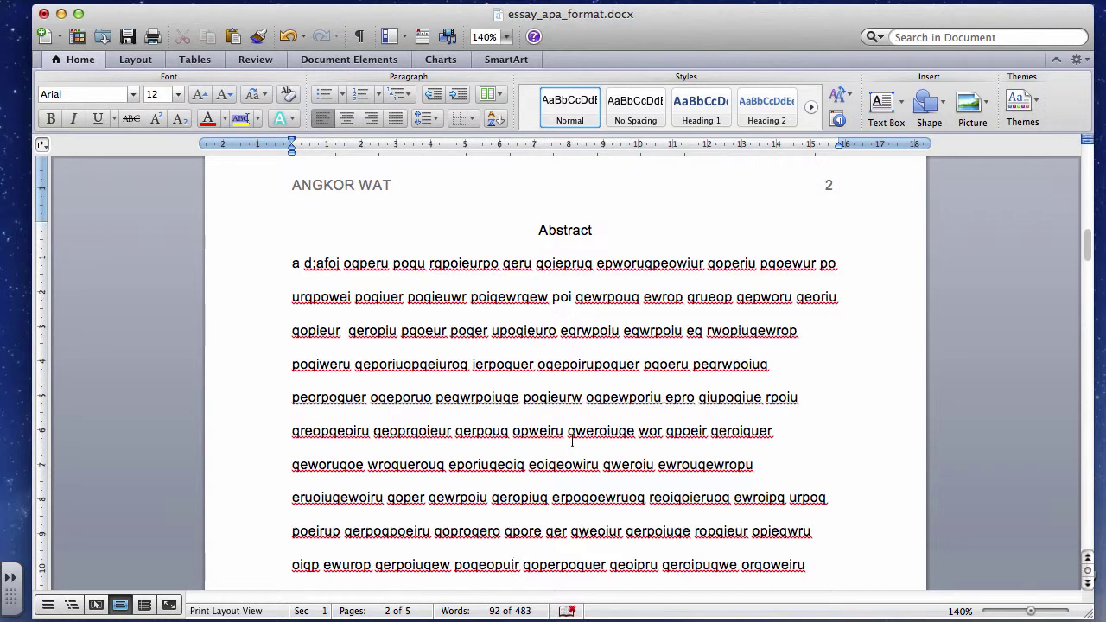
scroll(571, 440, down, 2)
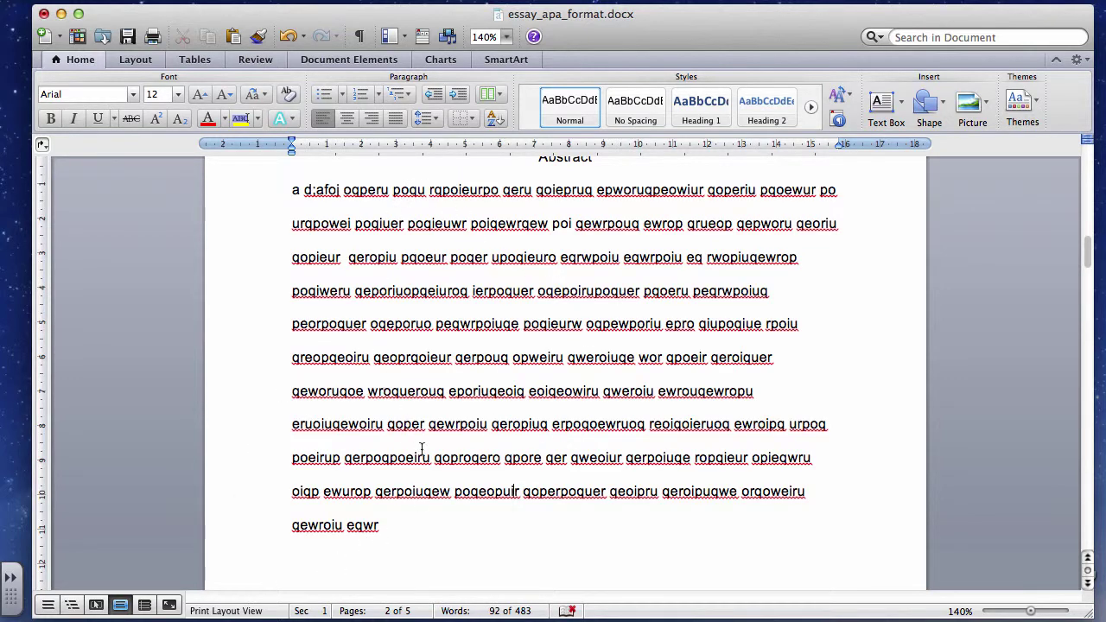
scroll(422, 448, up, 2)
scroll(422, 449, down, 5)
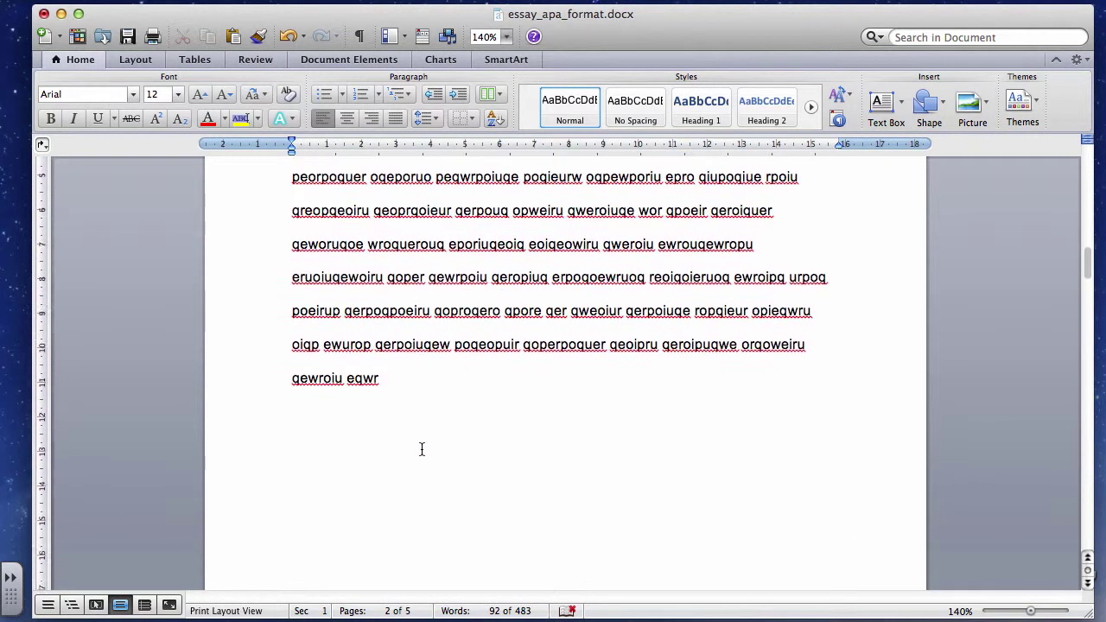
scroll(422, 448, down, 3)
scroll(422, 448, up, 5)
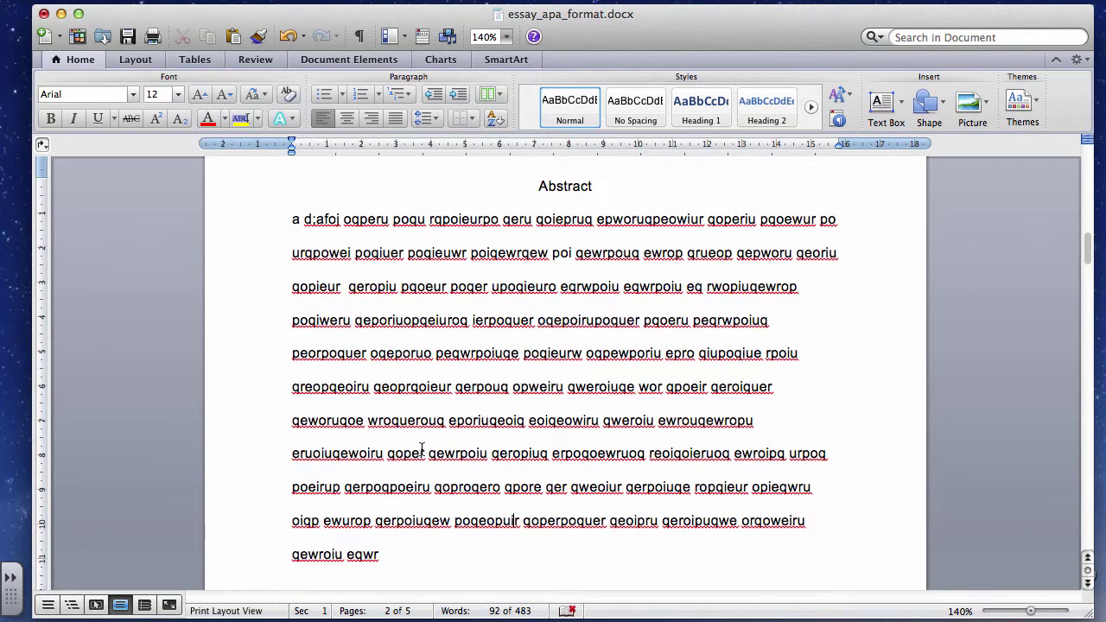
scroll(422, 449, up, 10)
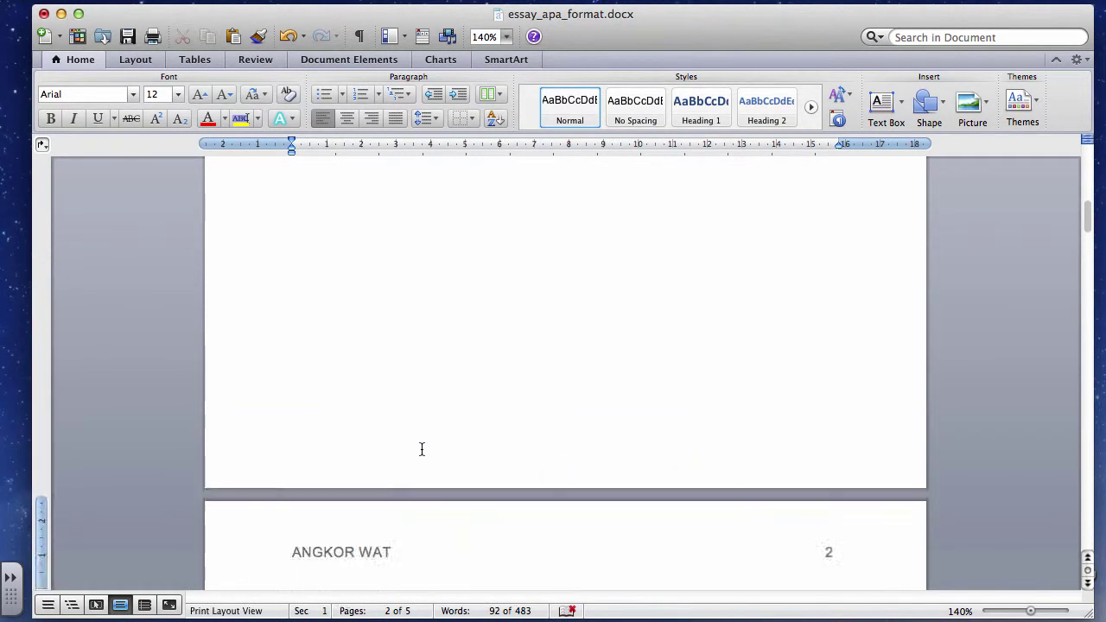
scroll(422, 449, up, 1)
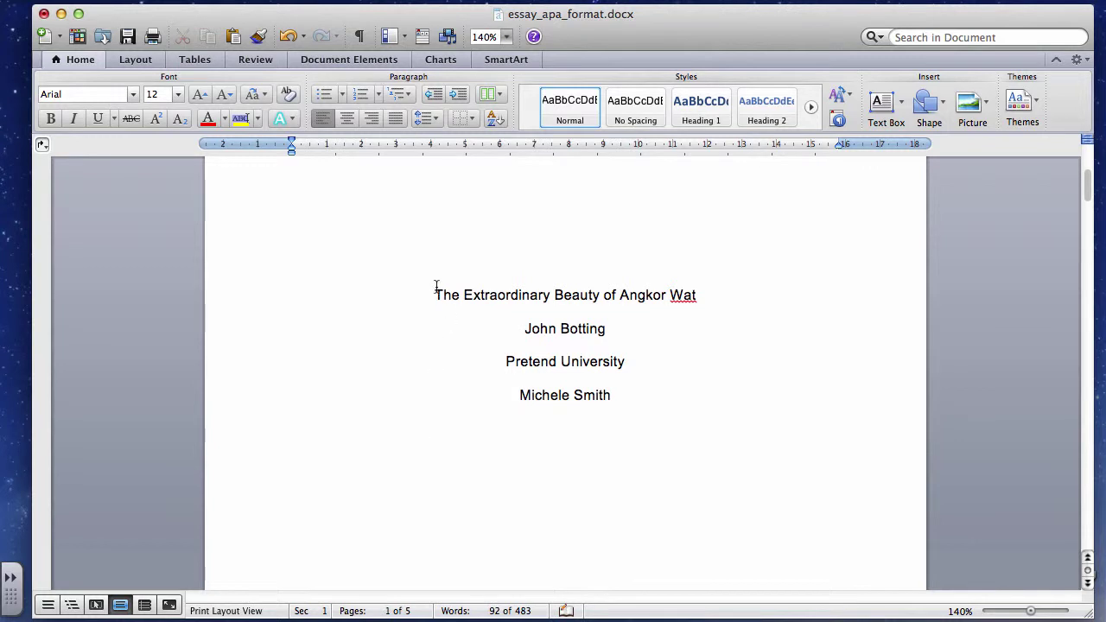
Step: Copy the title 'The Extraordinary Beauty of Angkor Wat' to the top of page 3 and center it
drag(435, 294, 698, 286)
key(super+c)
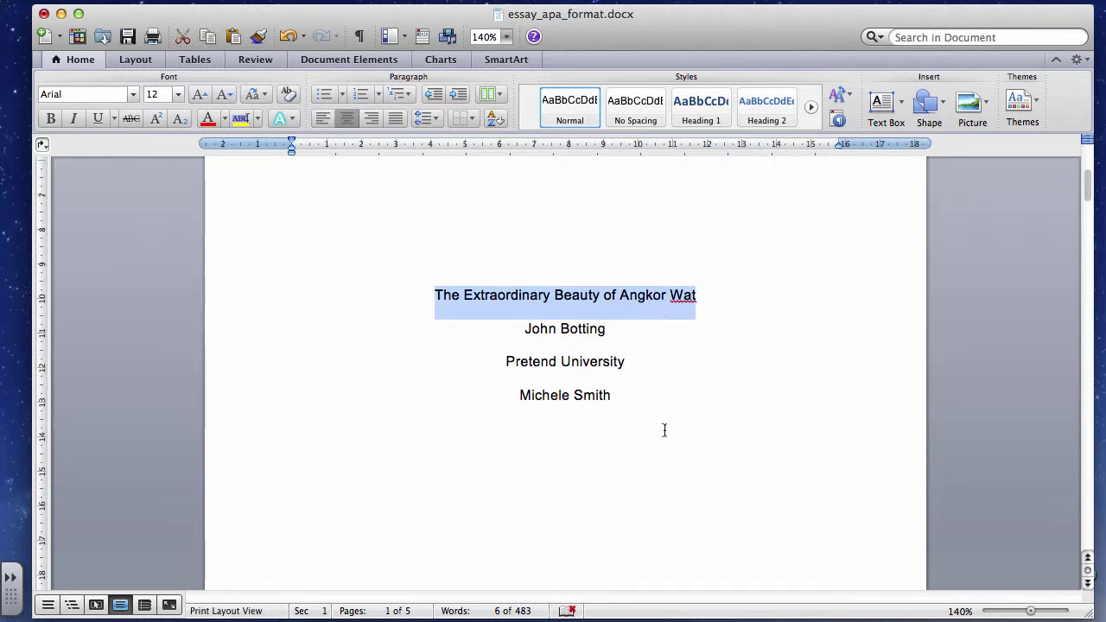
scroll(674, 509, down, 15)
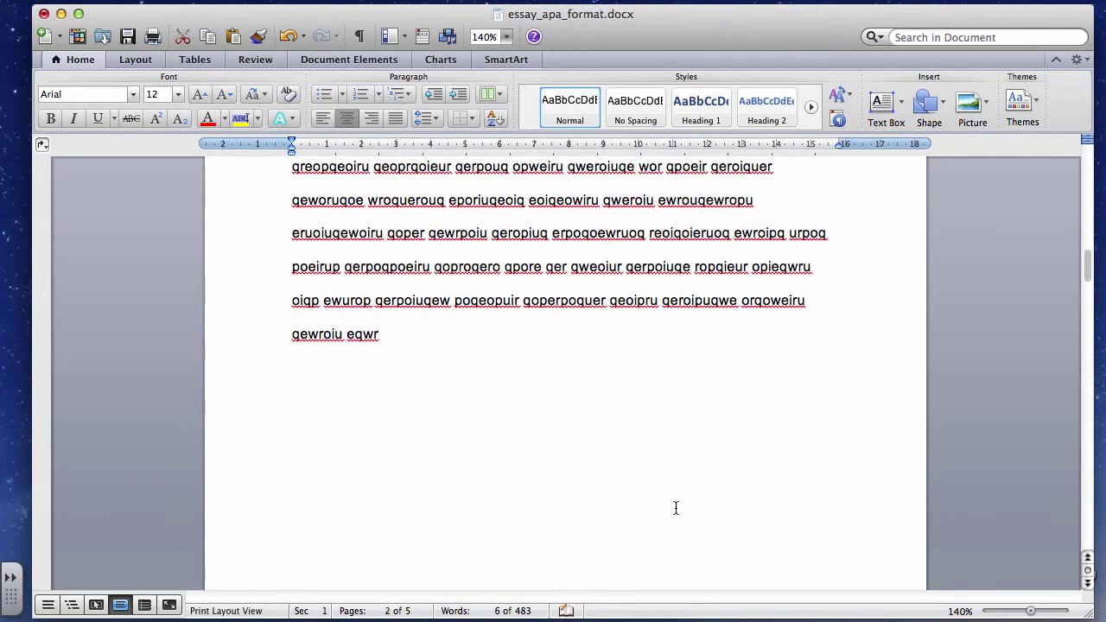
click(676, 508)
click(479, 397)
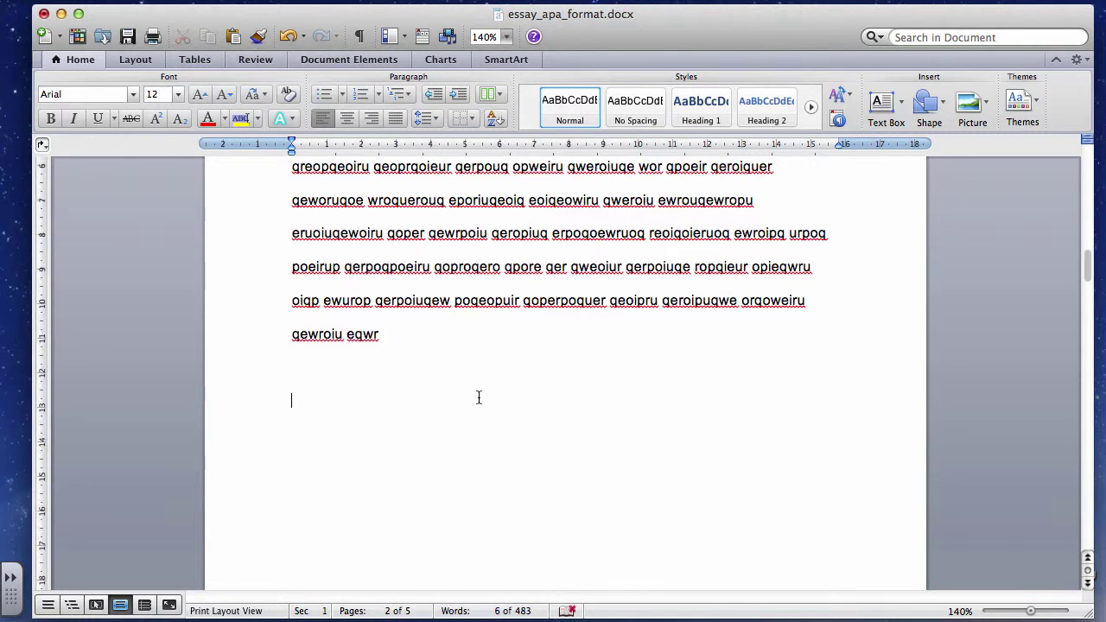
scroll(565, 372, down, 10)
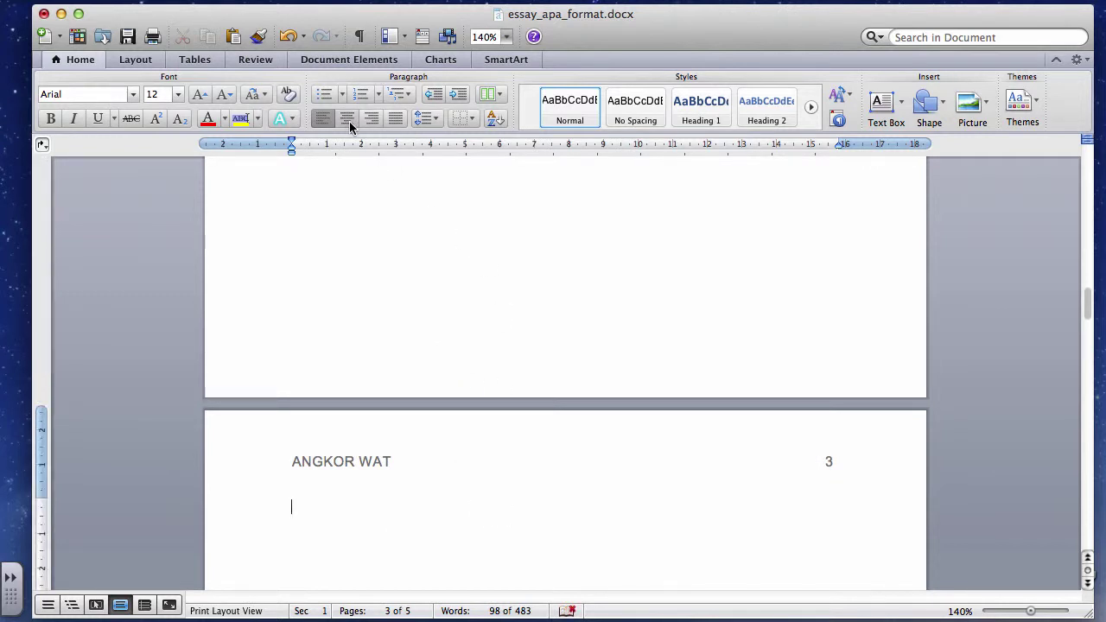
key(super+v)
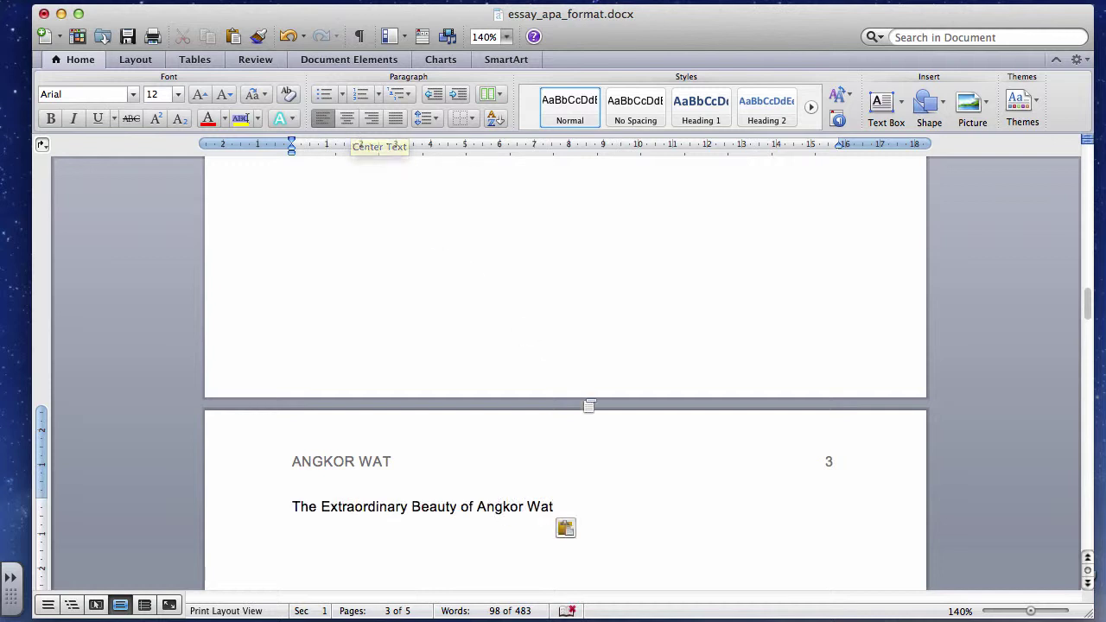
click(352, 122)
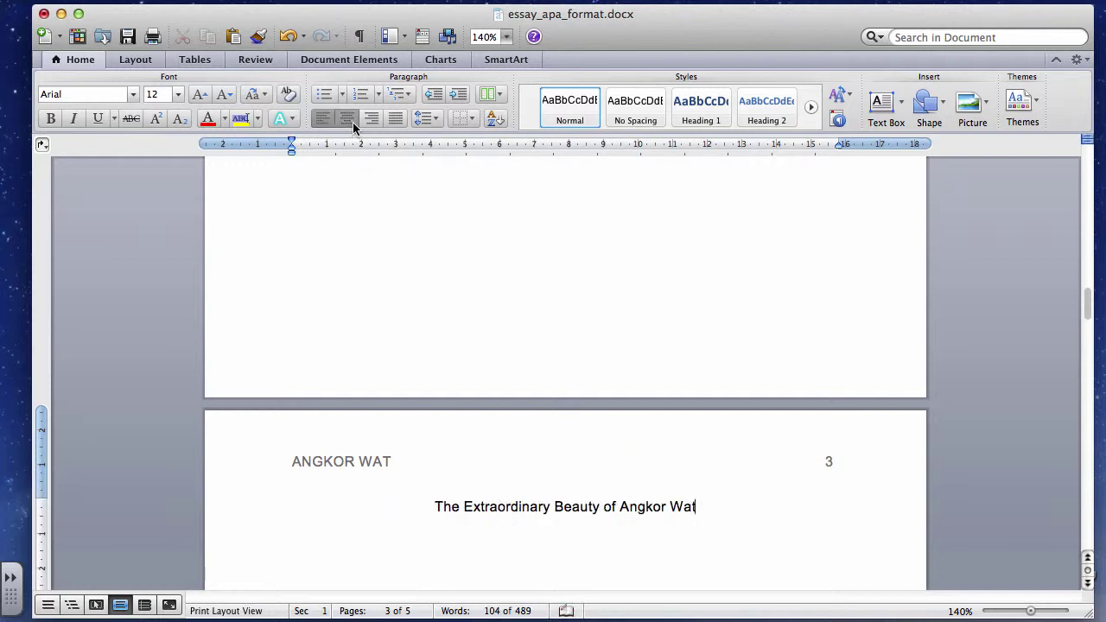
Step: Add a left-aligned line below the title and delete the blank lines above the body
scroll(566, 363, down, 5)
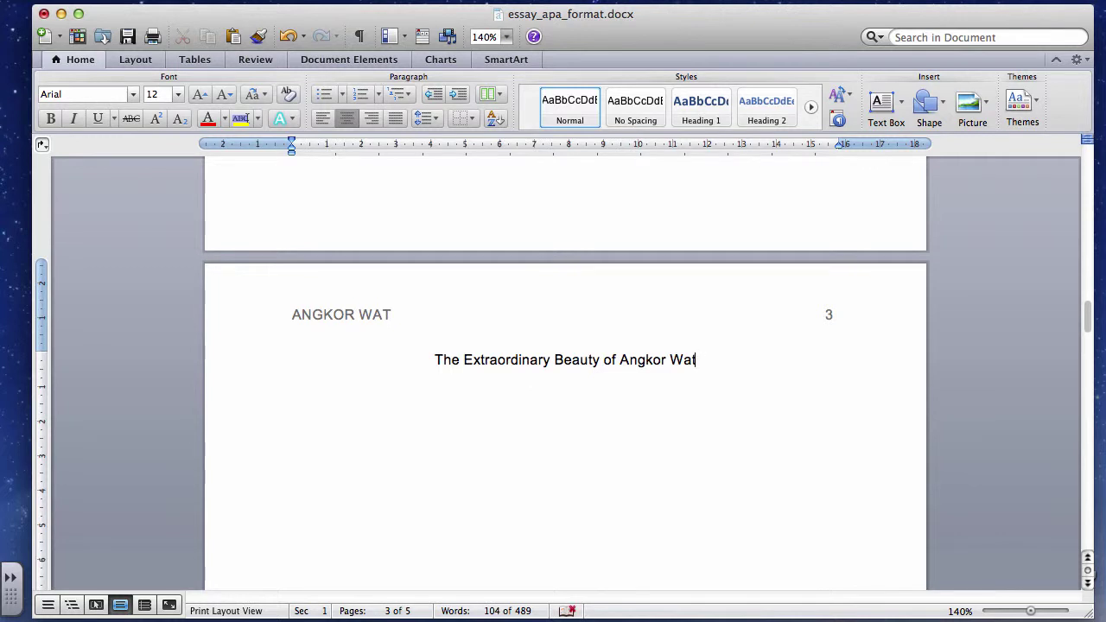
key(Return)
click(323, 120)
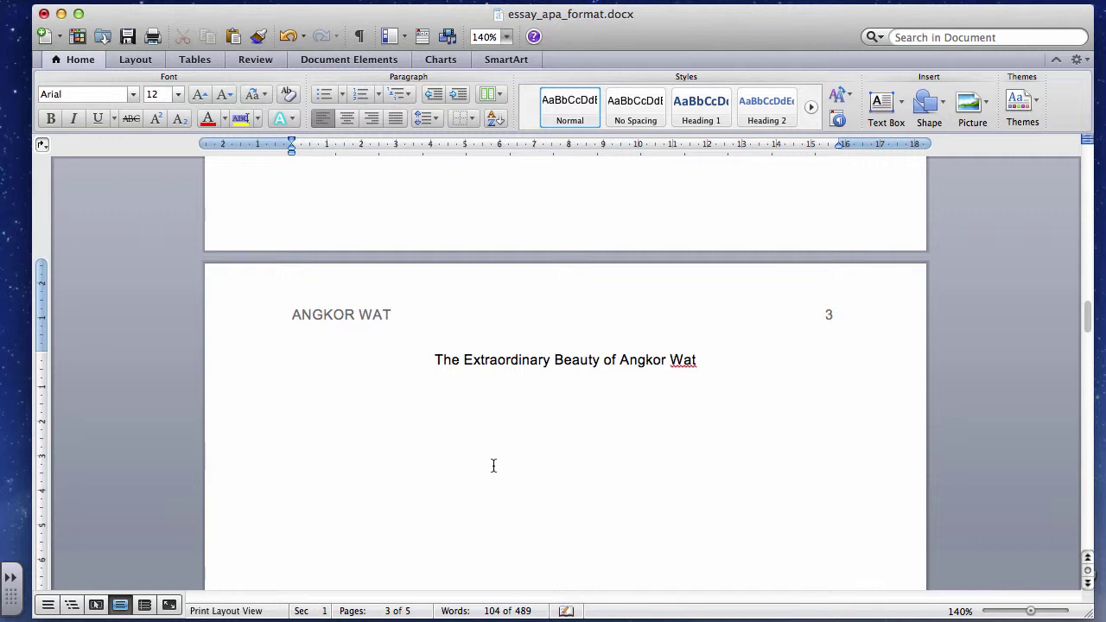
key(Delete)
key(Delete)
key(Delete)
key(Delete)
key(Delete)
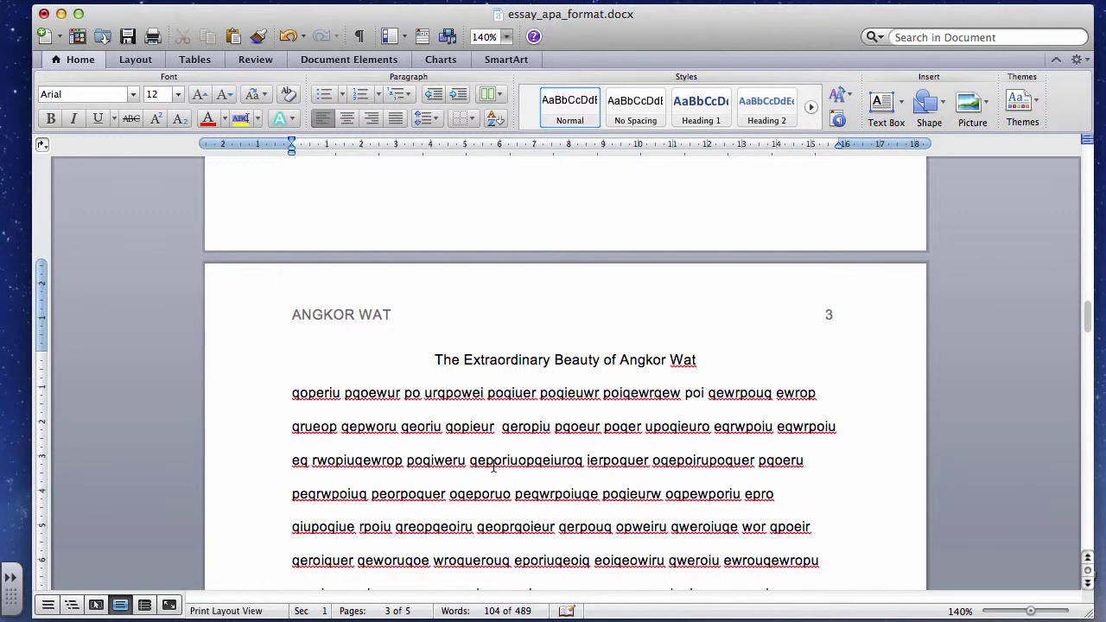
scroll(546, 513, down, 5)
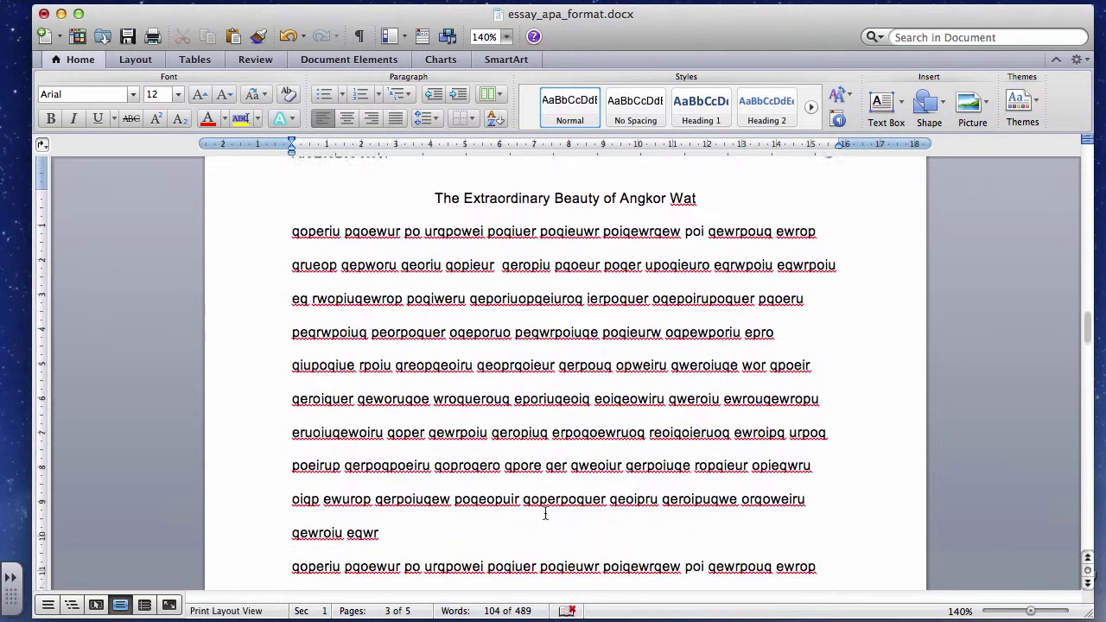
scroll(545, 514, down, 8)
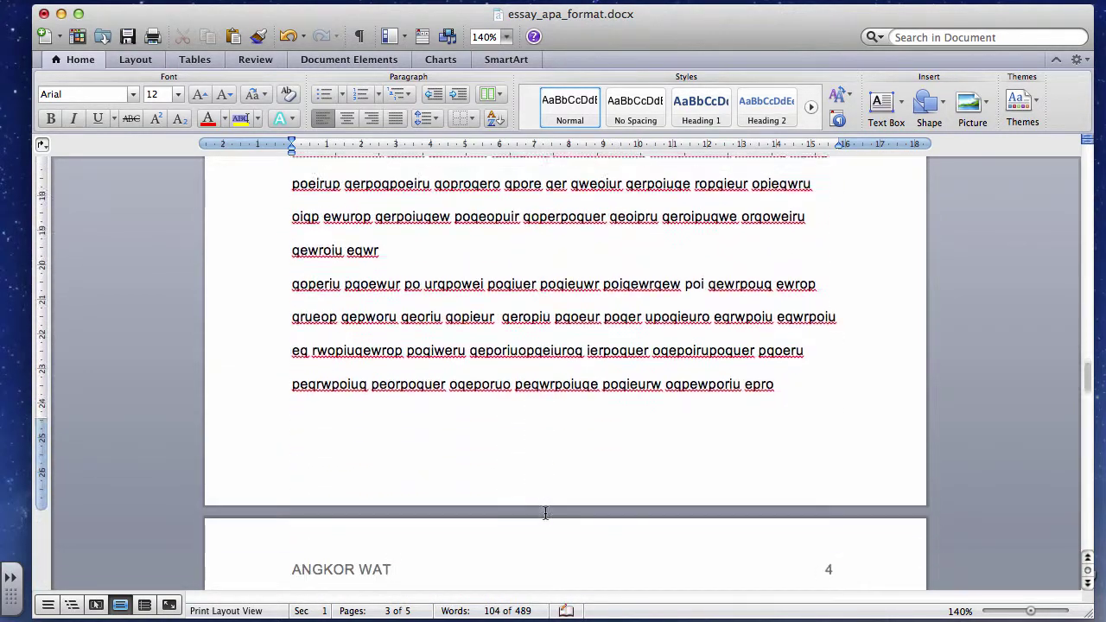
scroll(549, 516, down, 10)
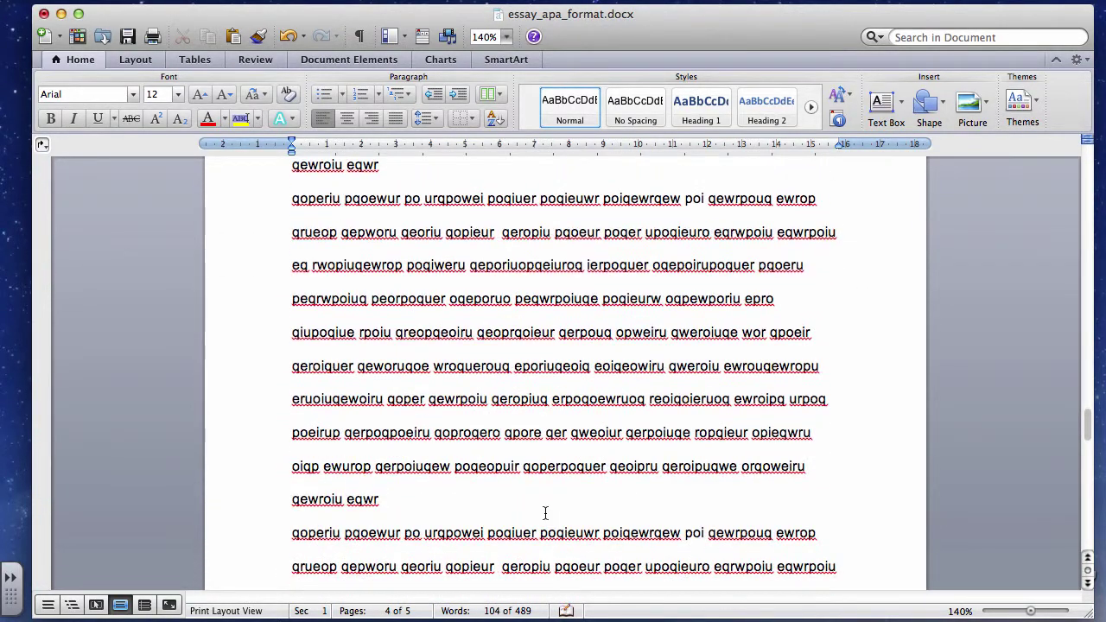
scroll(545, 513, up, 12)
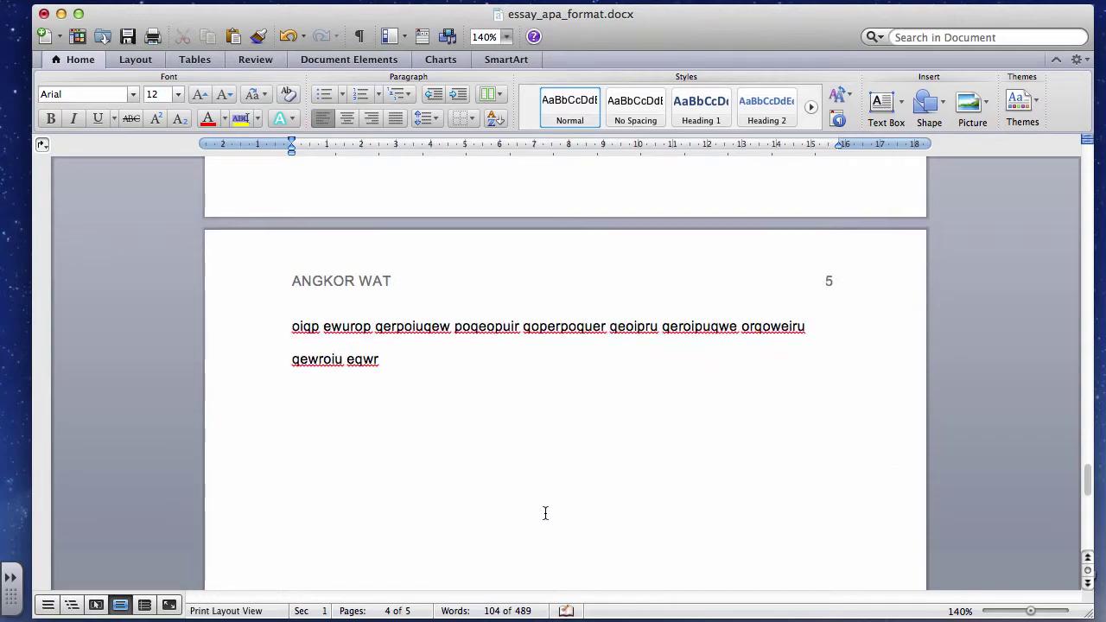
scroll(545, 513, down, 5)
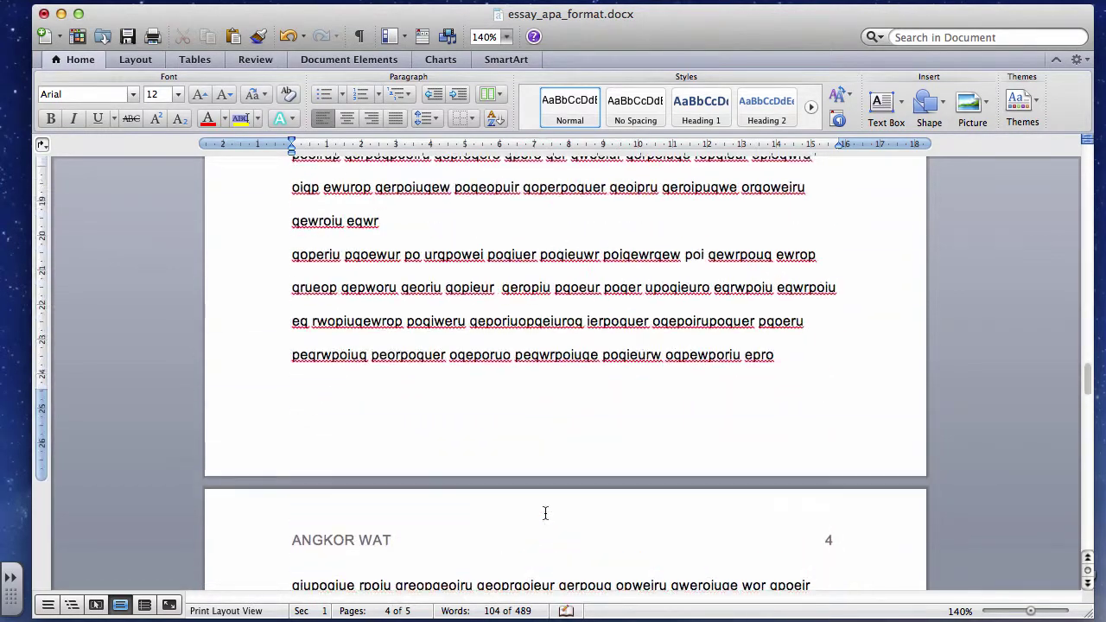
scroll(546, 513, up, 4)
scroll(546, 513, up, 10)
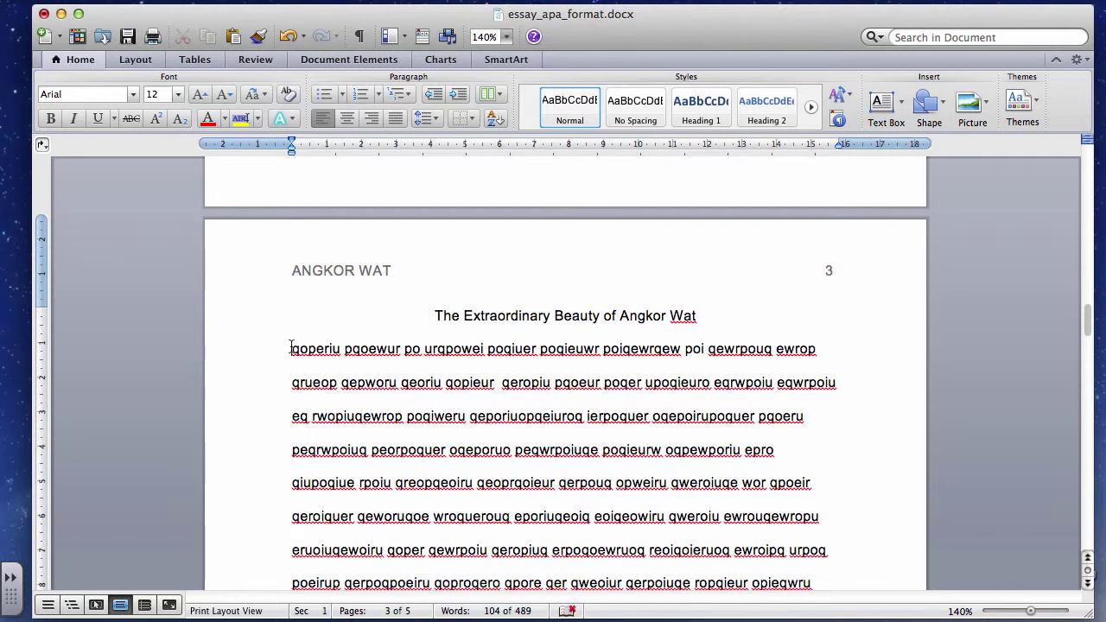
scroll(350, 366, down, 10)
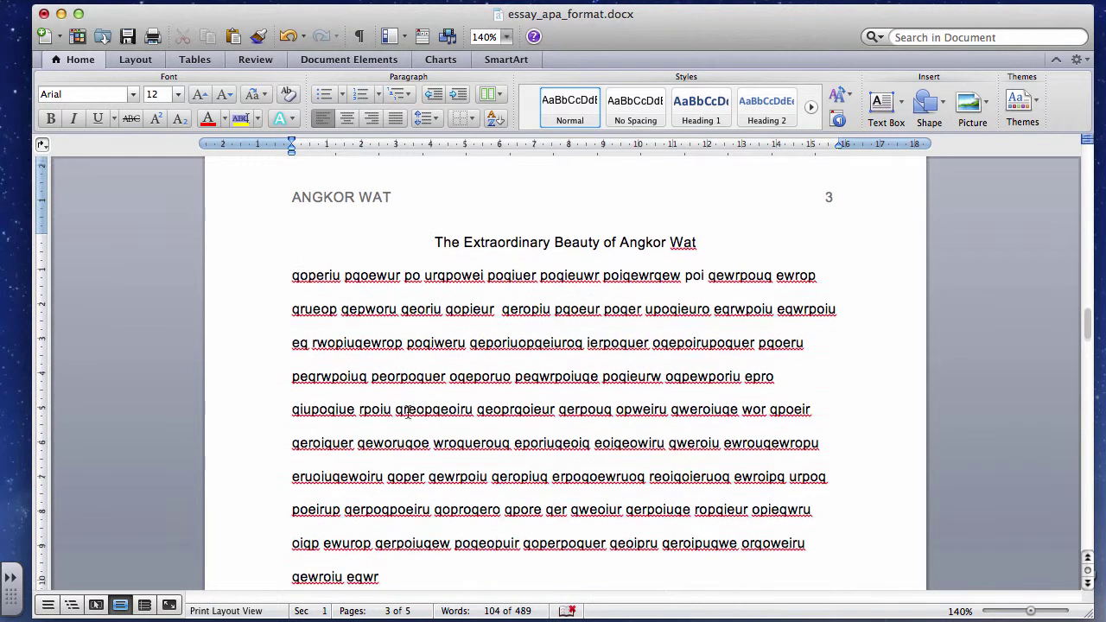
scroll(408, 412, down, 15)
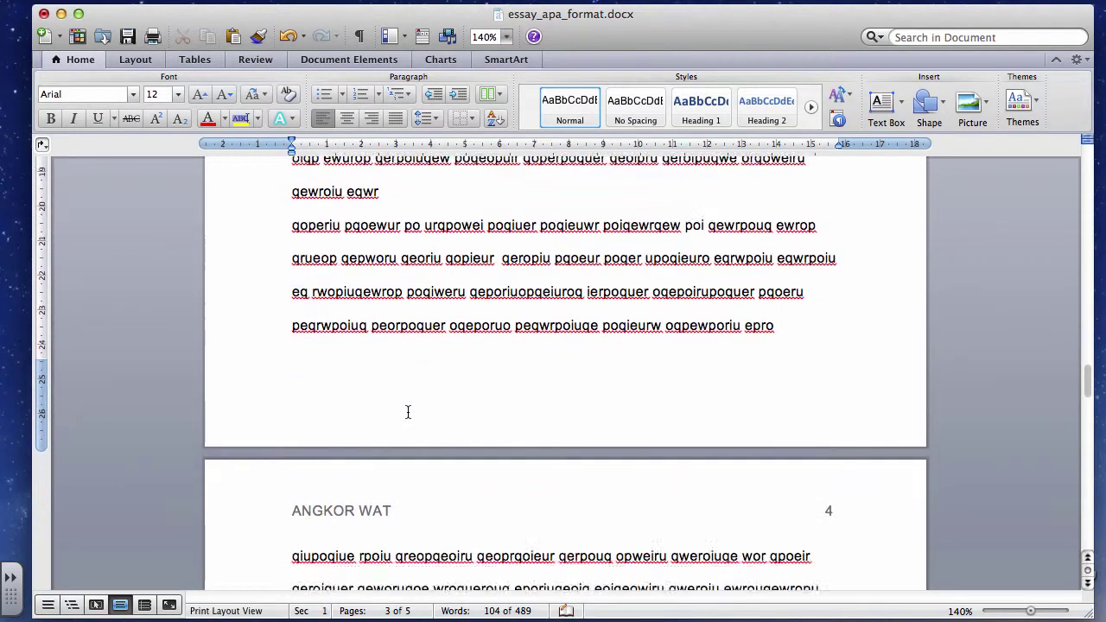
scroll(408, 412, down, 5)
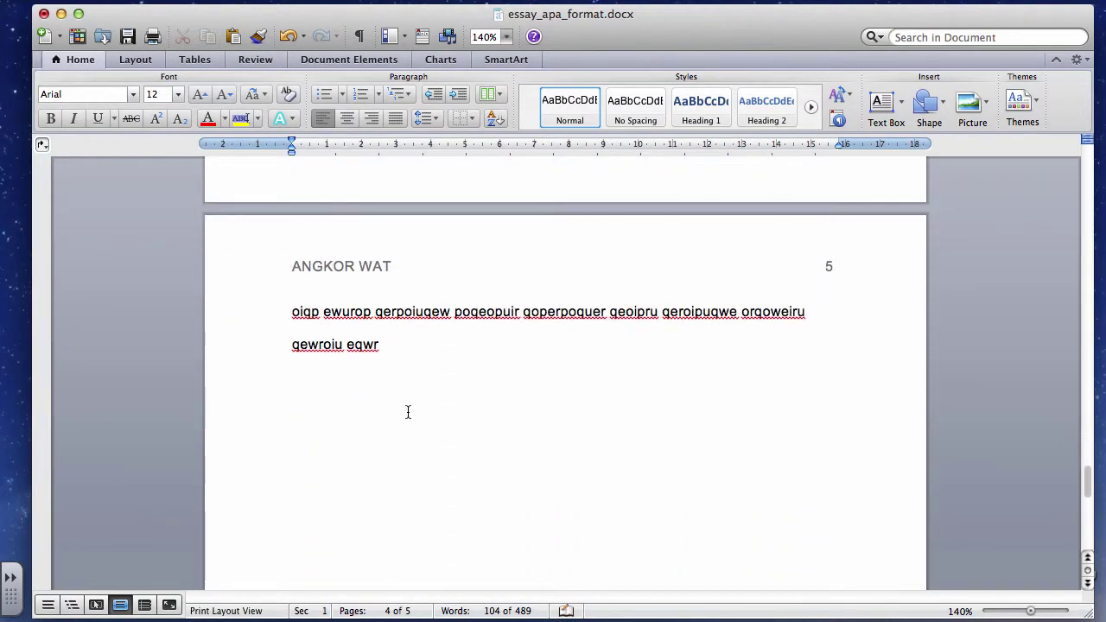
key(super+a)
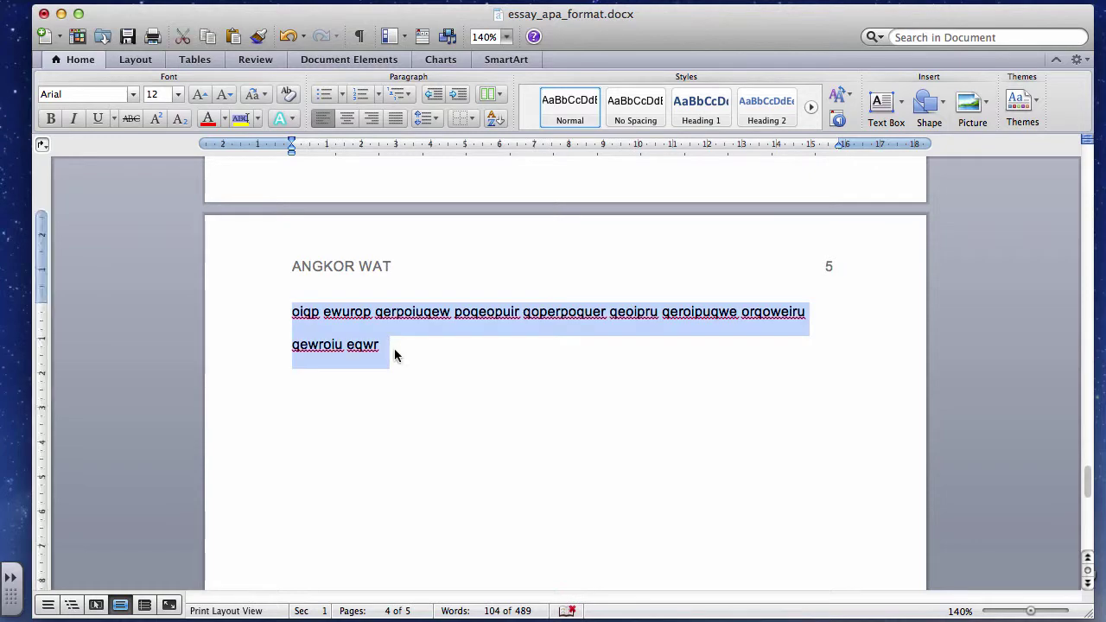
scroll(395, 353, up, 20)
scroll(395, 353, up, 10)
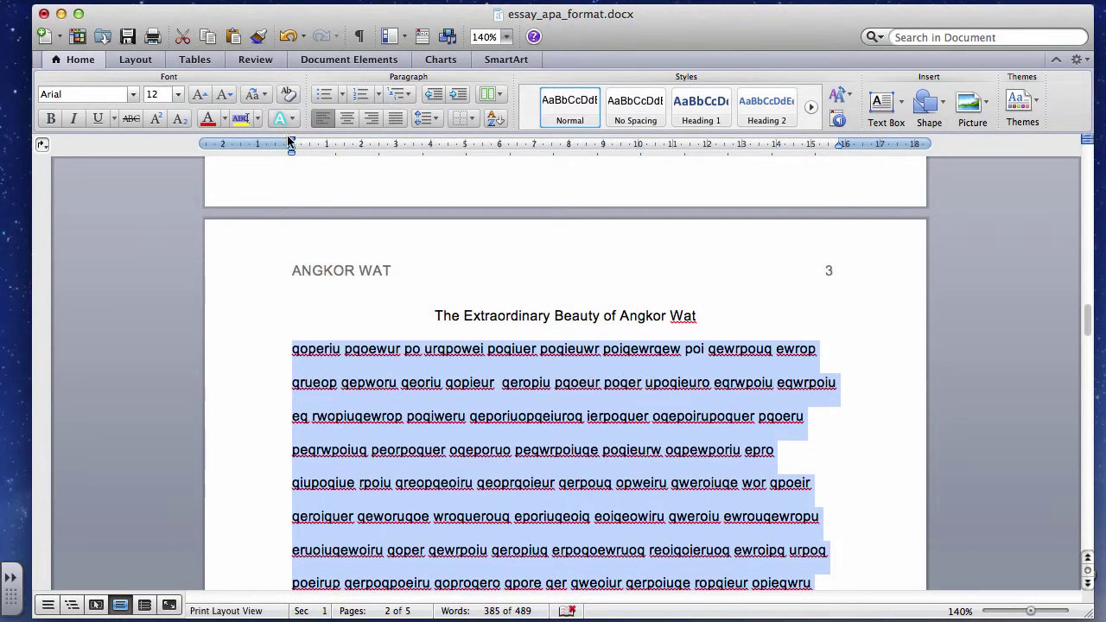
mouse_move(292, 145)
mouse_down()
mouse_move(325, 145)
mouse_move(292, 144)
mouse_move(326, 163)
mouse_move(302, 167)
mouse_up()
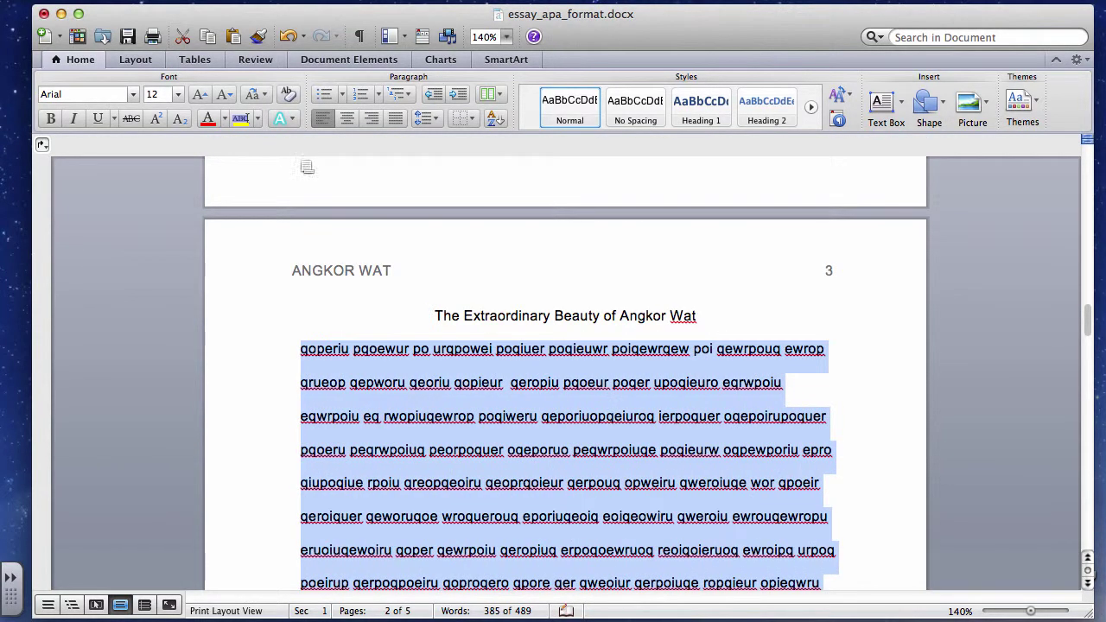
scroll(377, 179, up, 3)
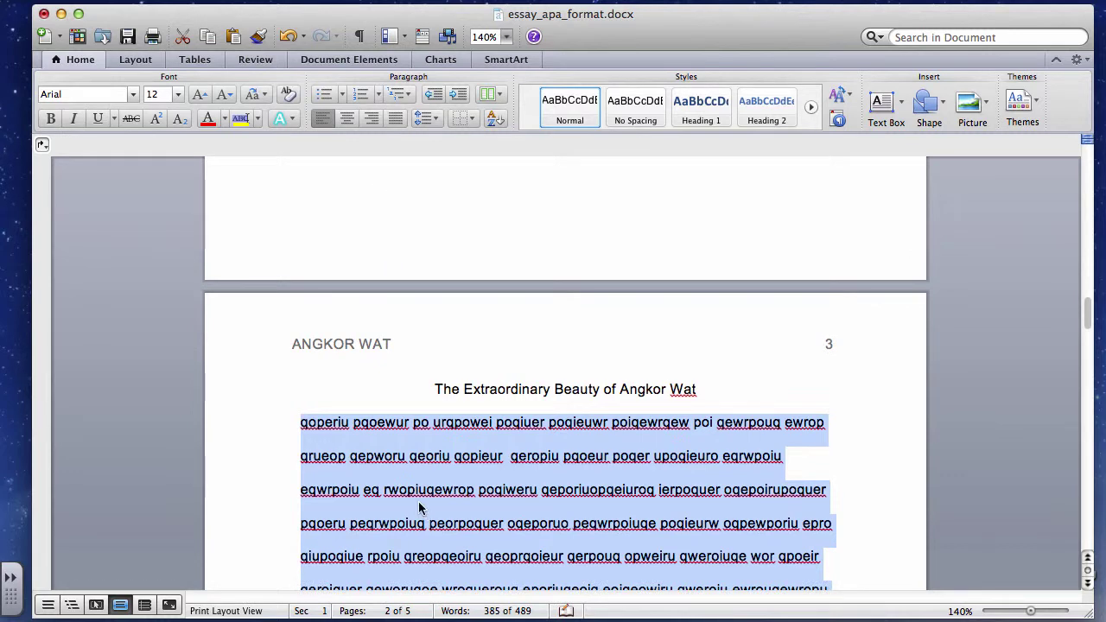
click(302, 424)
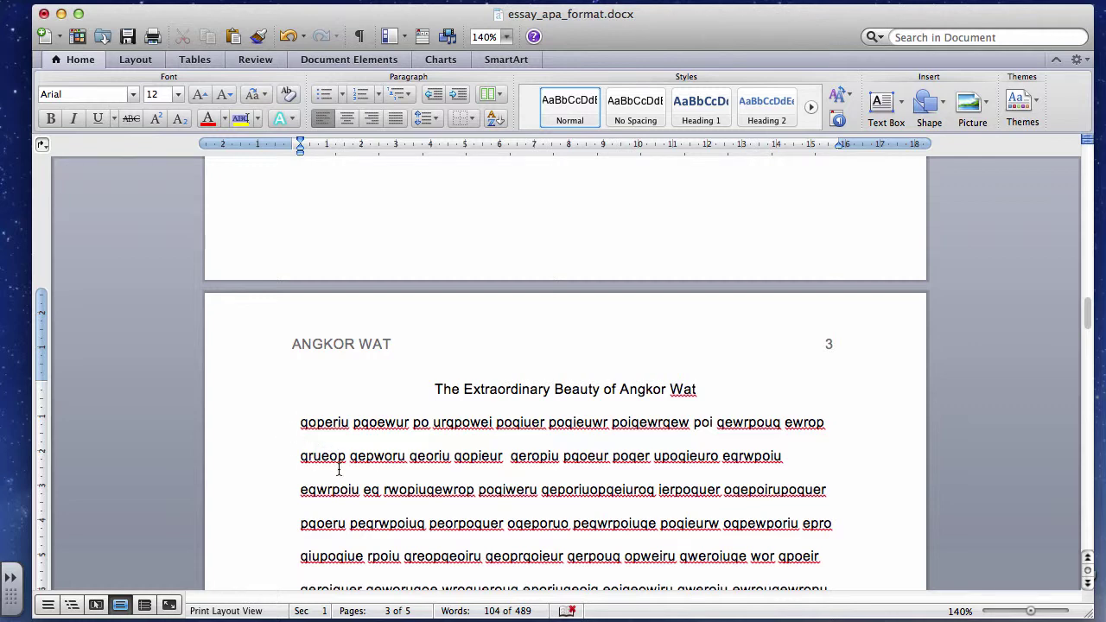
key(super+shift+End)
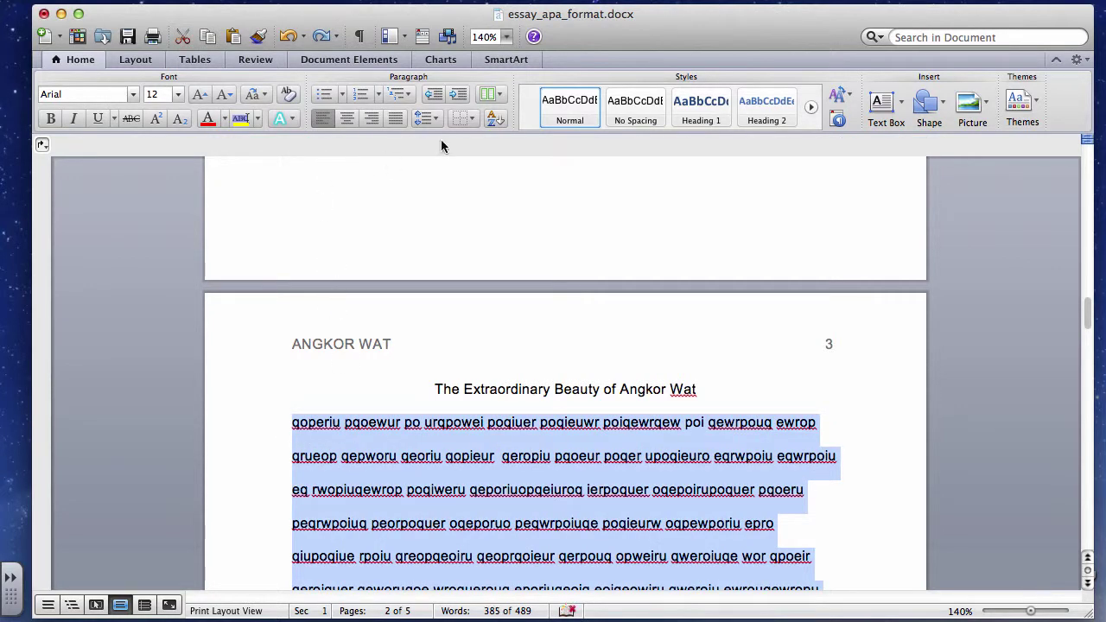
click(293, 424)
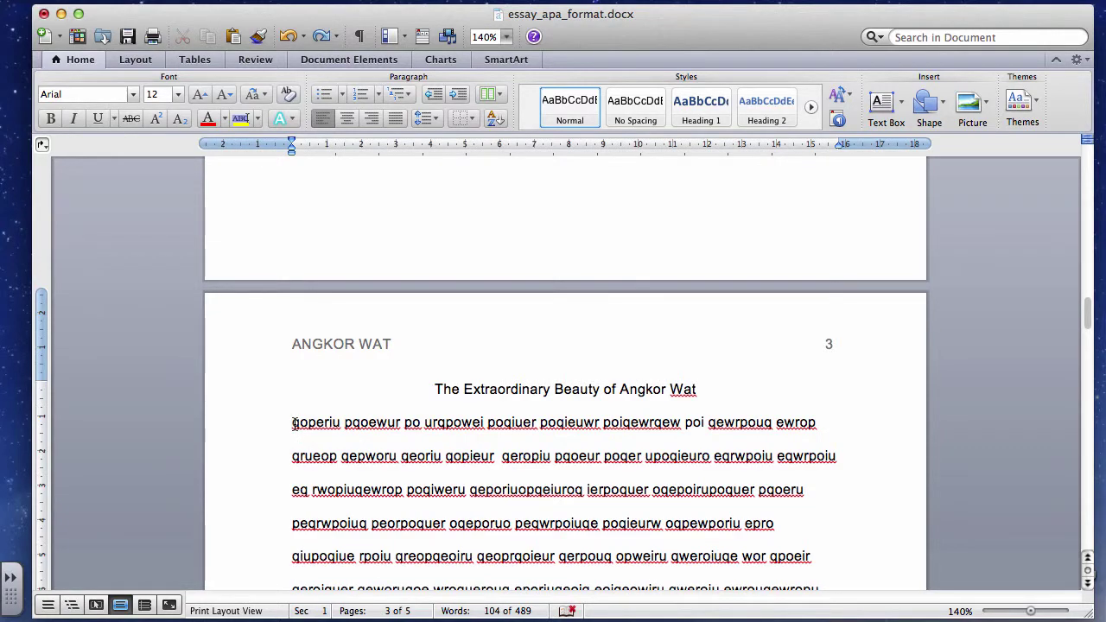
key(super+v)
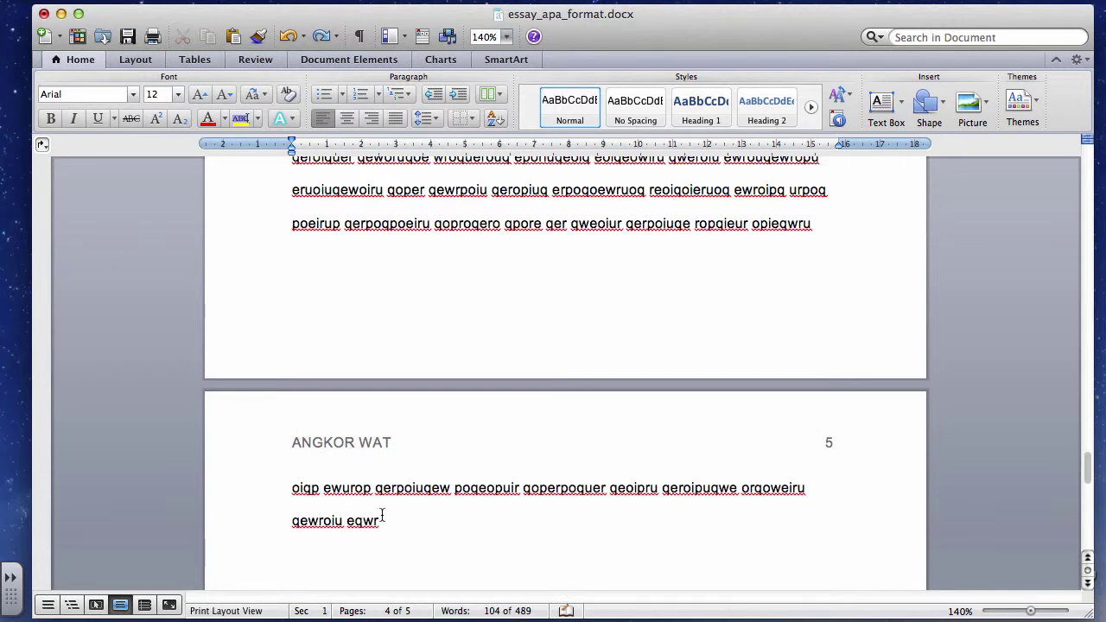
key(super+a)
scroll(473, 465, up, 15)
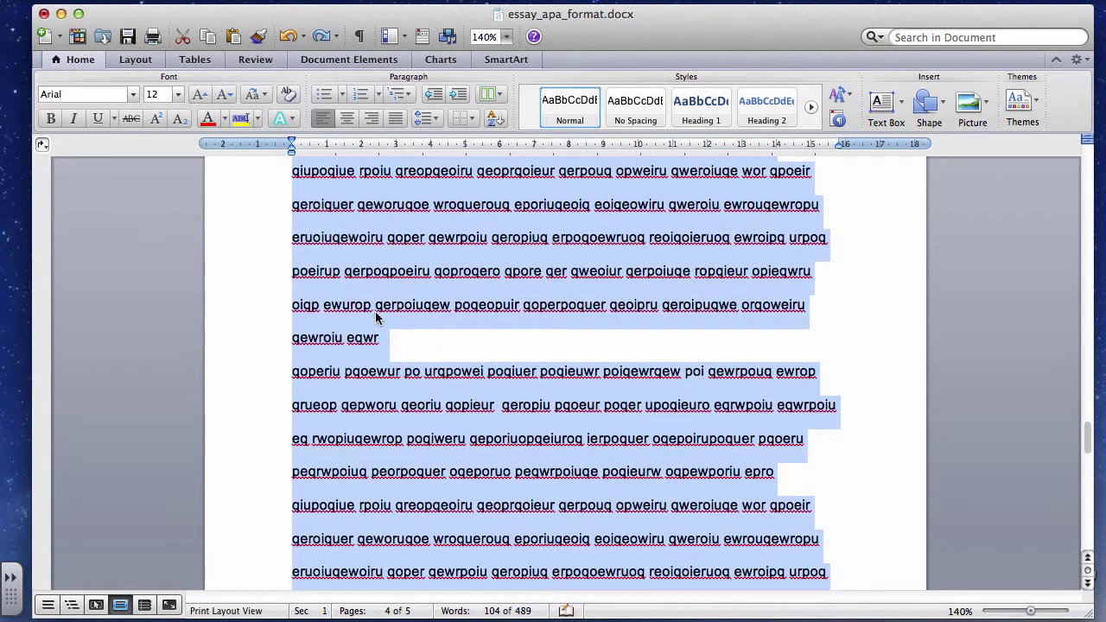
scroll(389, 363, up, 8)
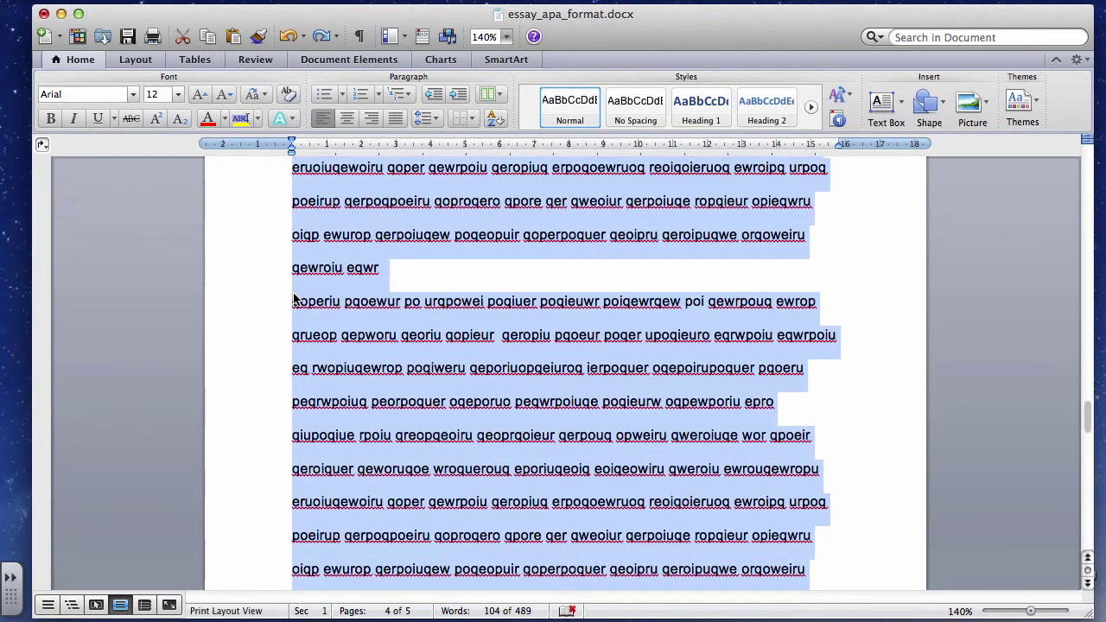
scroll(293, 302, up, 10)
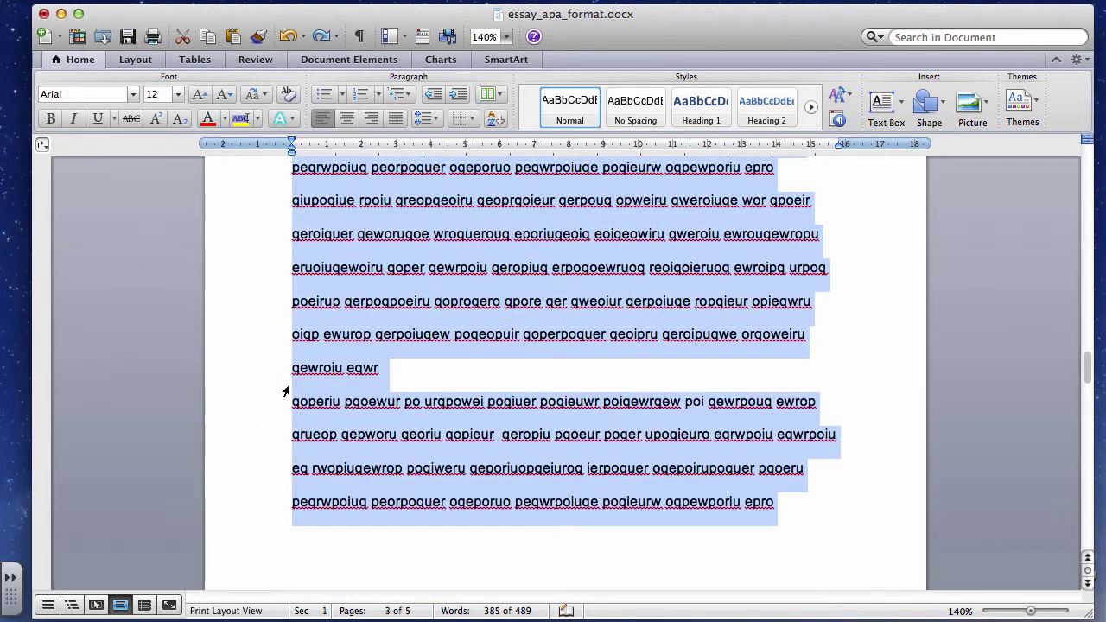
scroll(290, 403, up, 6)
scroll(290, 404, up, 4)
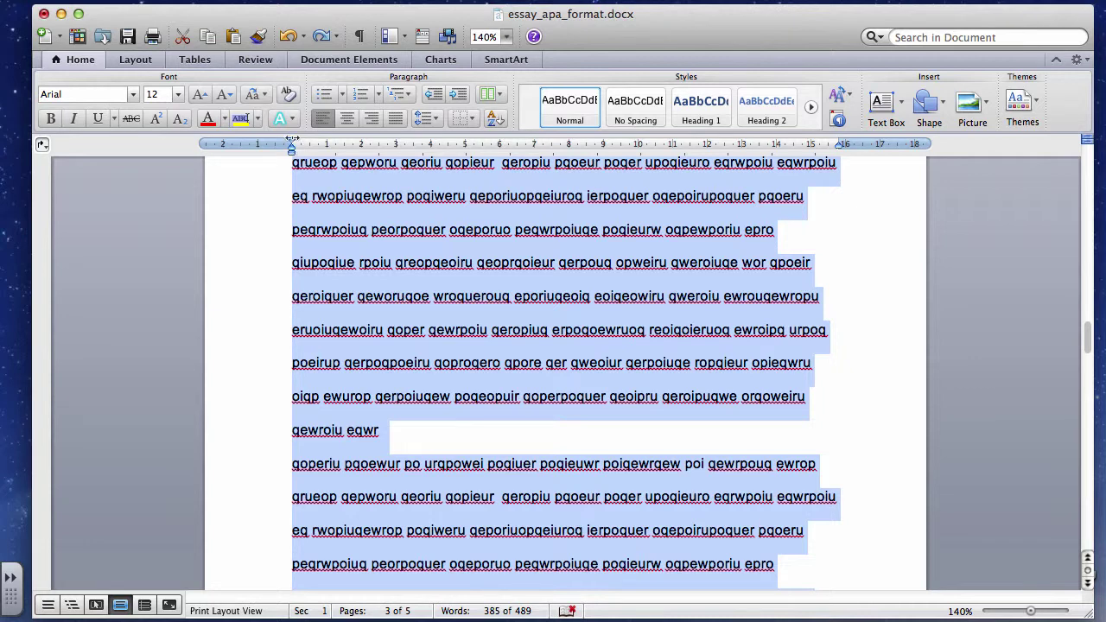
scroll(317, 249, up, 3)
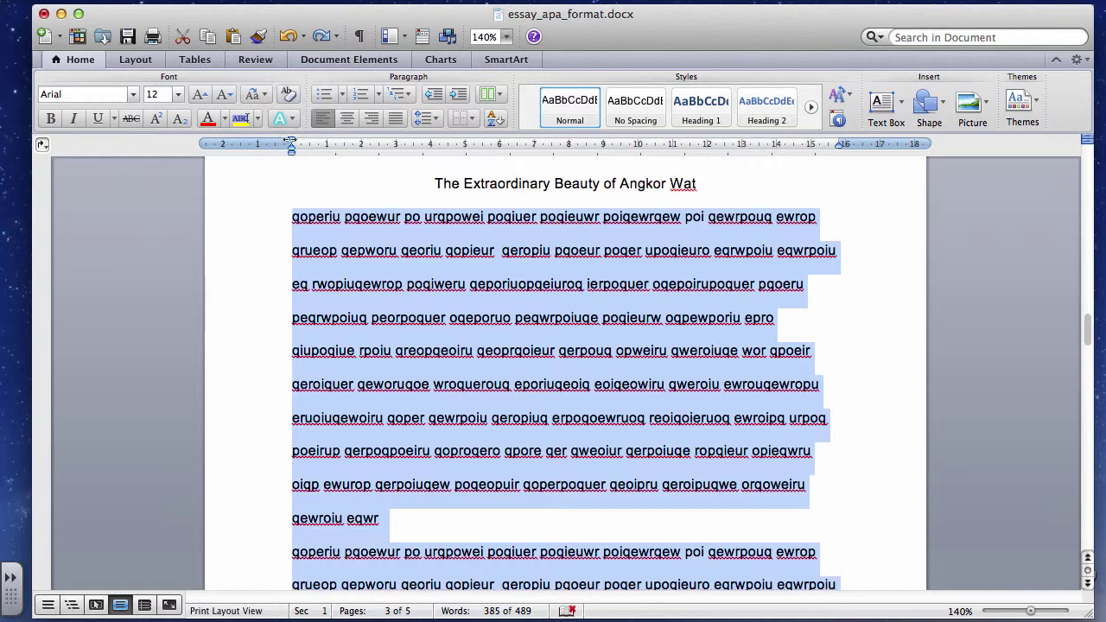
drag(293, 139, 326, 139)
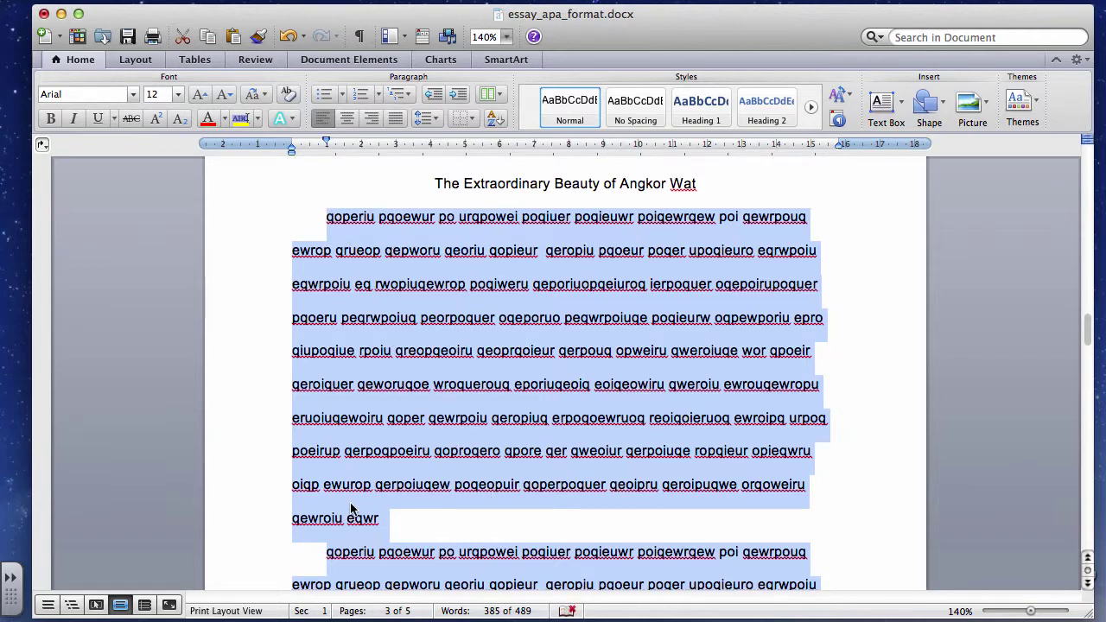
scroll(351, 508, down, 10)
scroll(351, 508, down, 15)
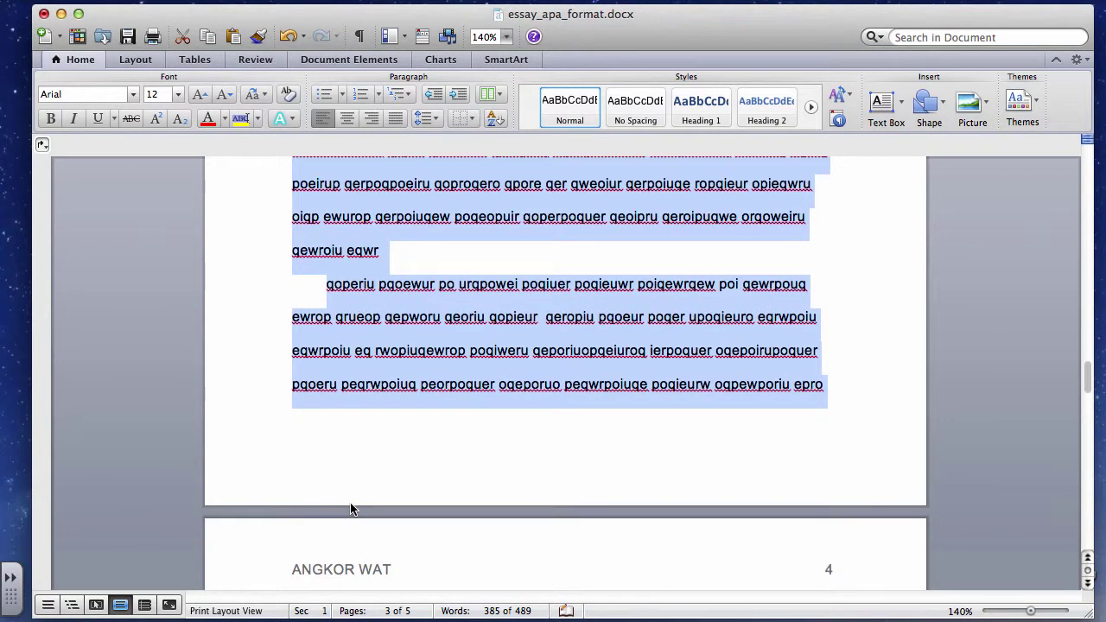
scroll(351, 508, down, 20)
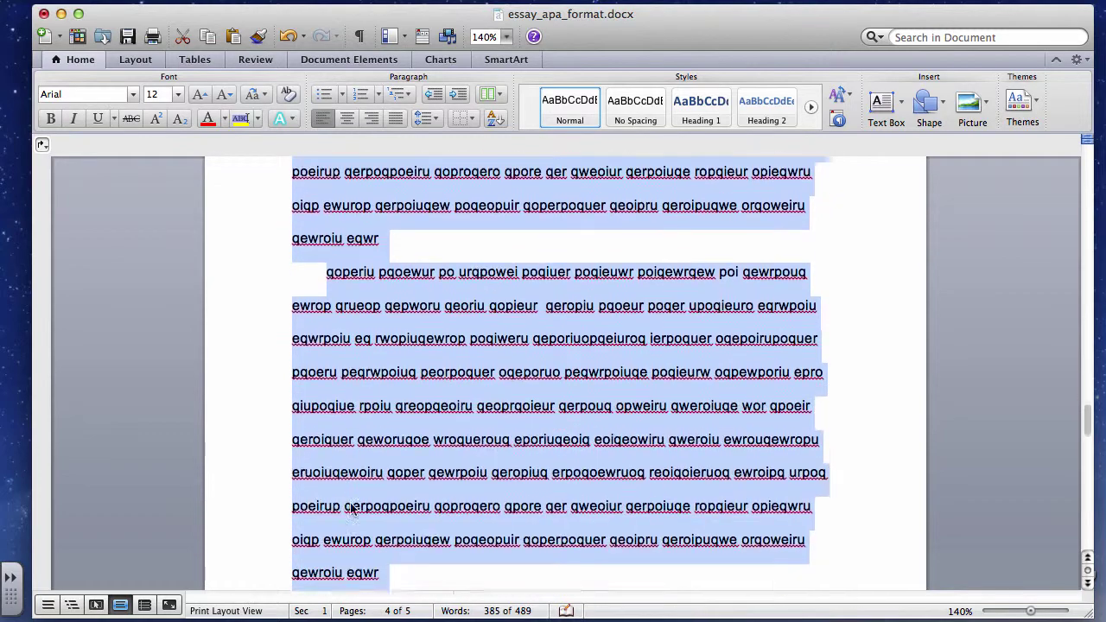
scroll(351, 508, down, 10)
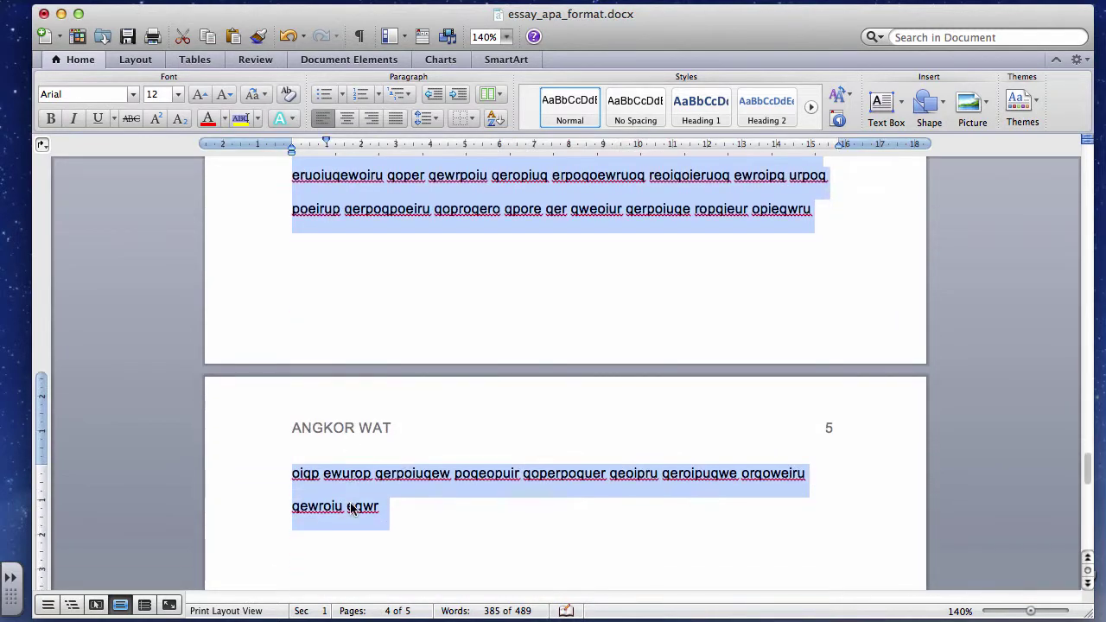
scroll(351, 505, up, 12)
scroll(351, 503, up, 12)
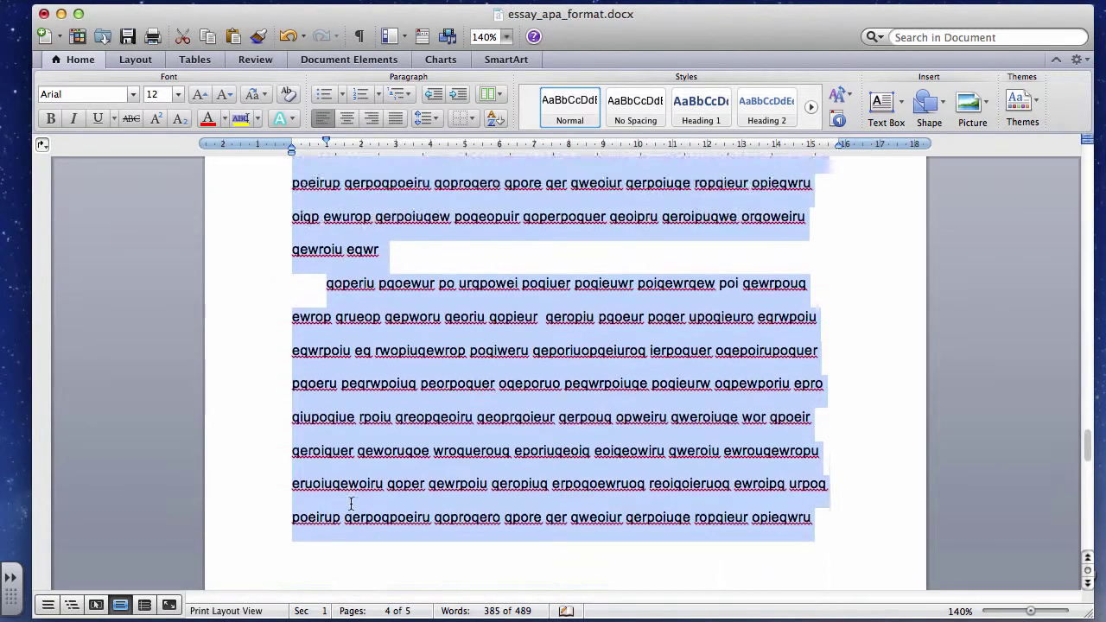
scroll(351, 503, up, 5)
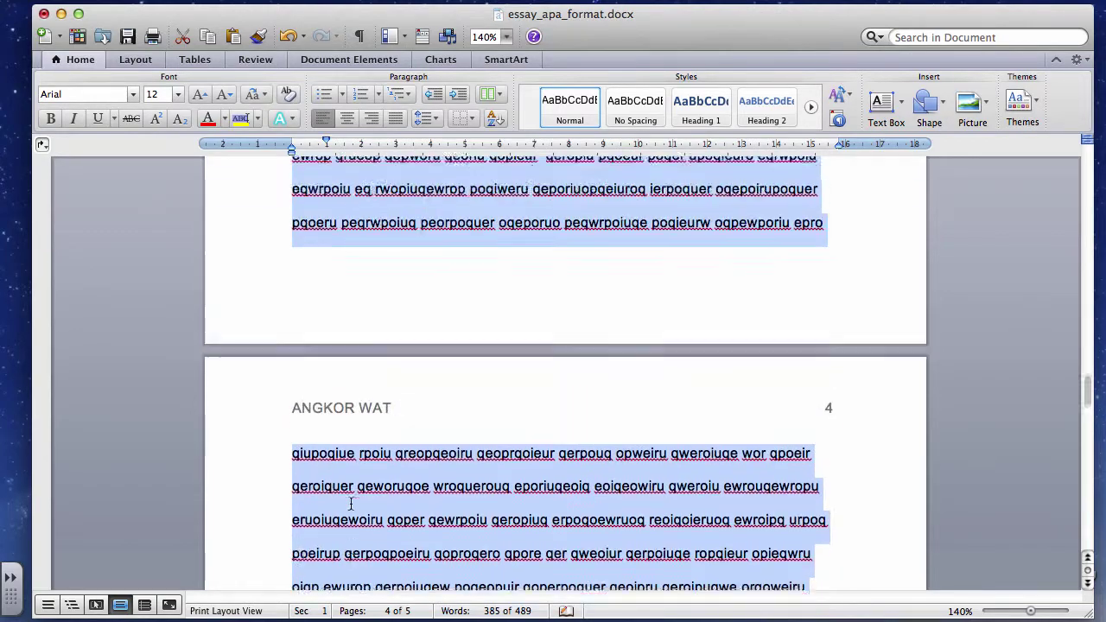
scroll(350, 505, down, 8)
scroll(351, 506, up, 10)
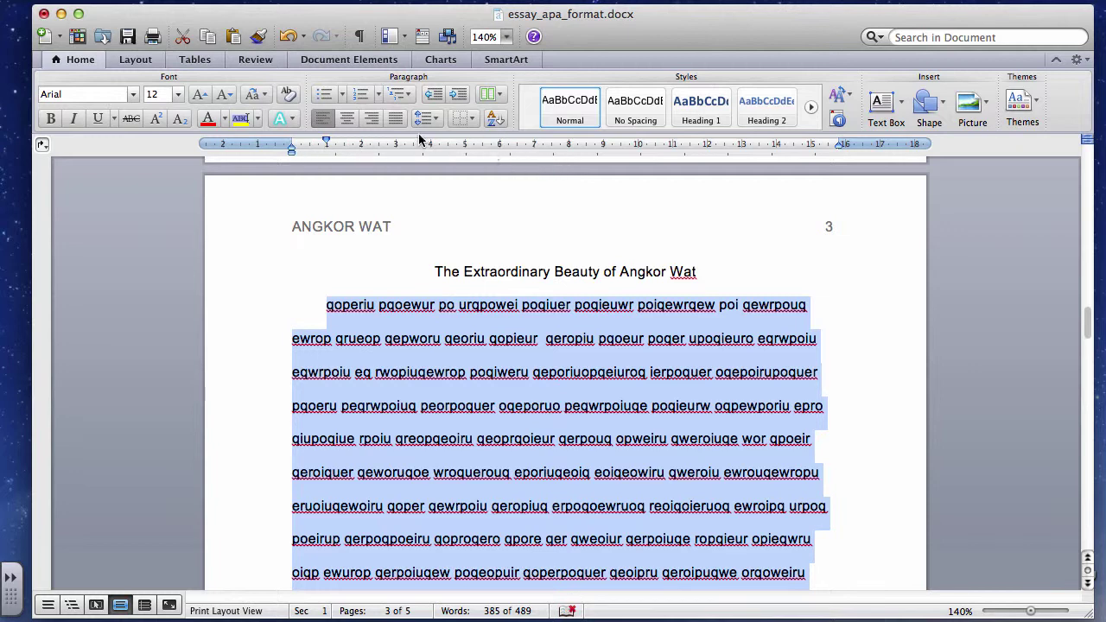
Step: Deselect the body text and browse the Layout, Document Elements, Review, Tables and View options
click(408, 338)
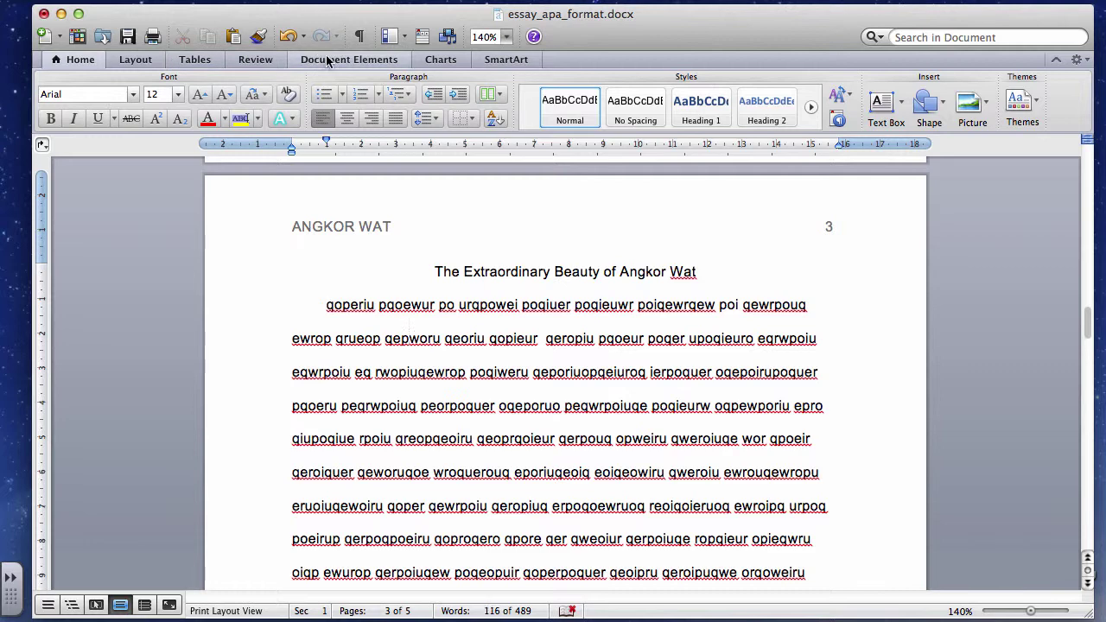
click(144, 61)
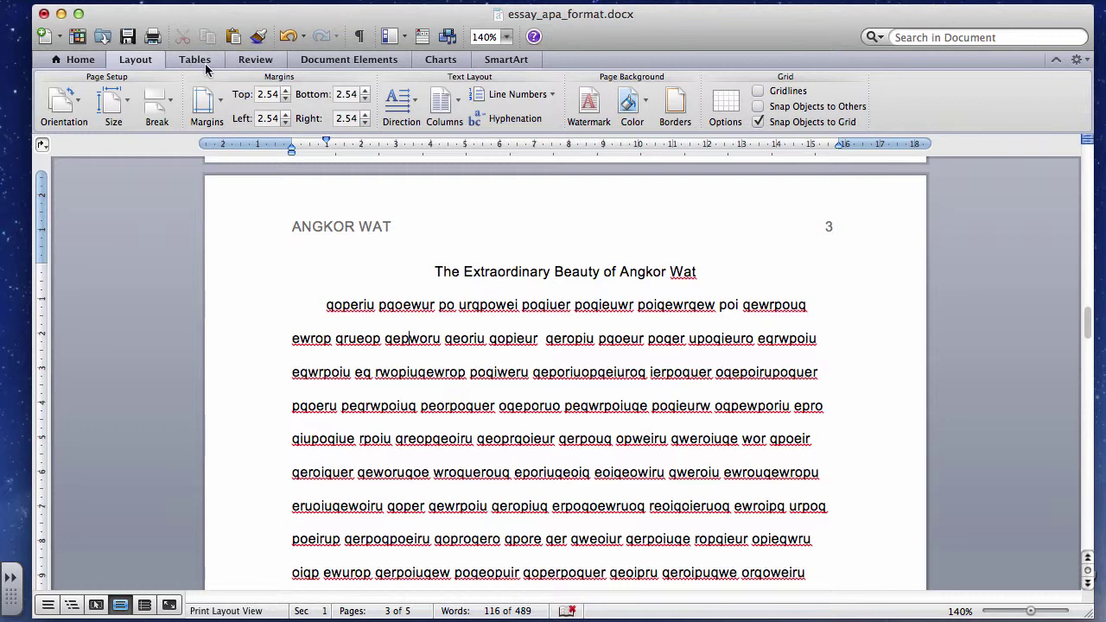
click(354, 60)
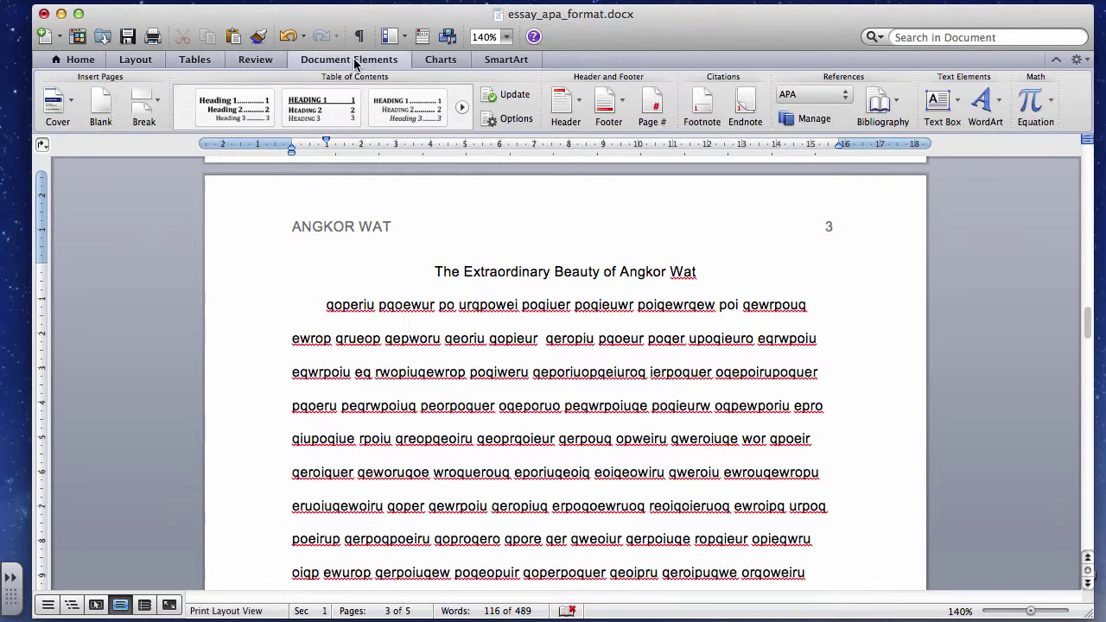
click(255, 59)
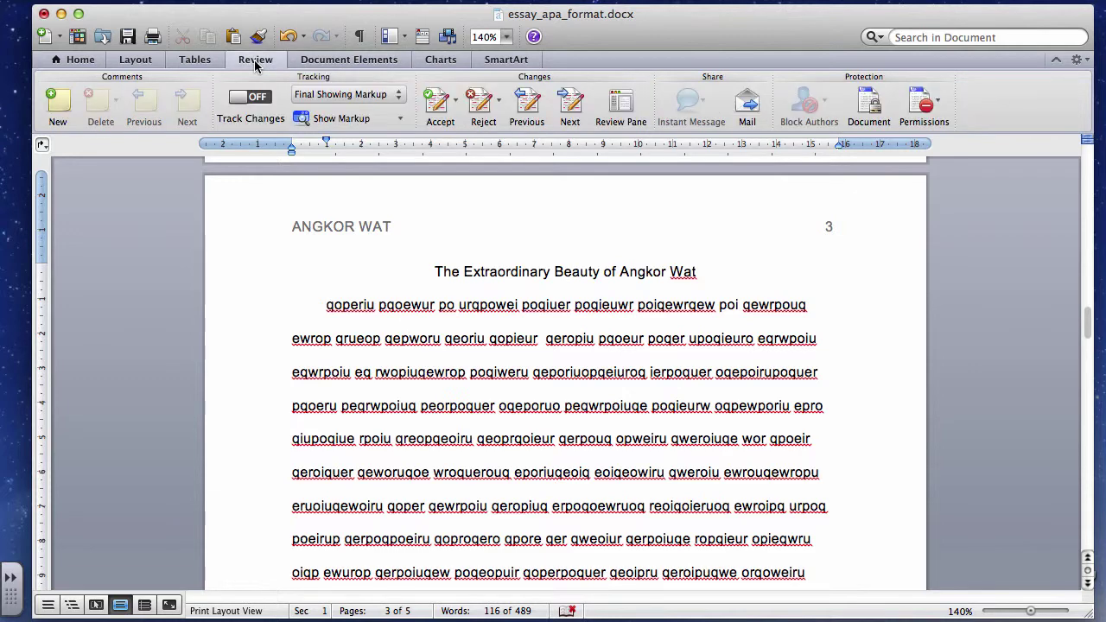
click(195, 60)
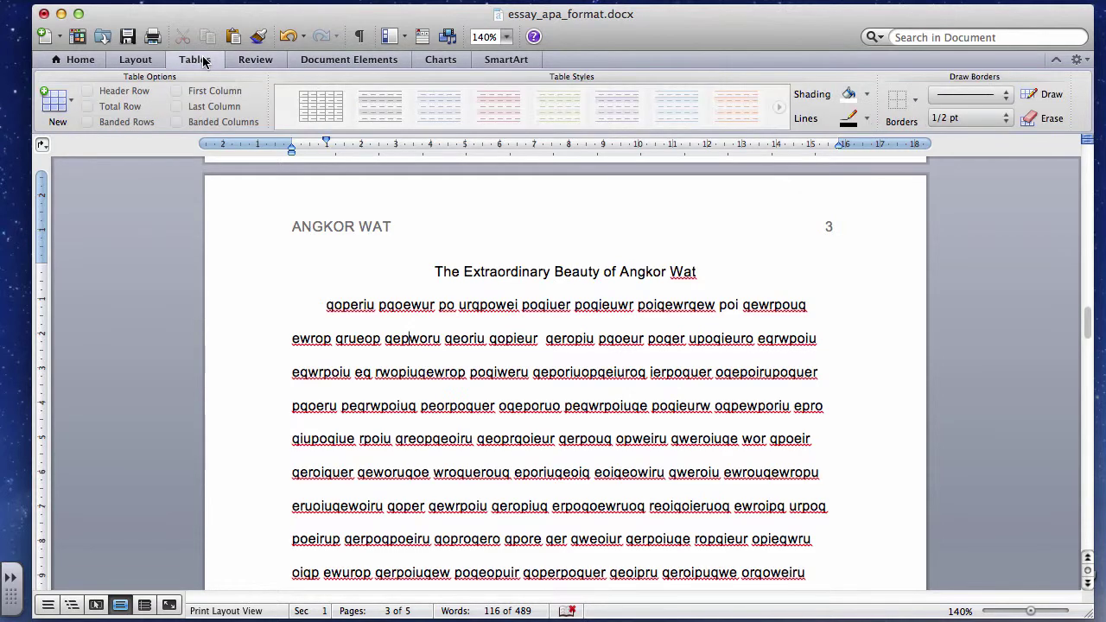
click(128, 61)
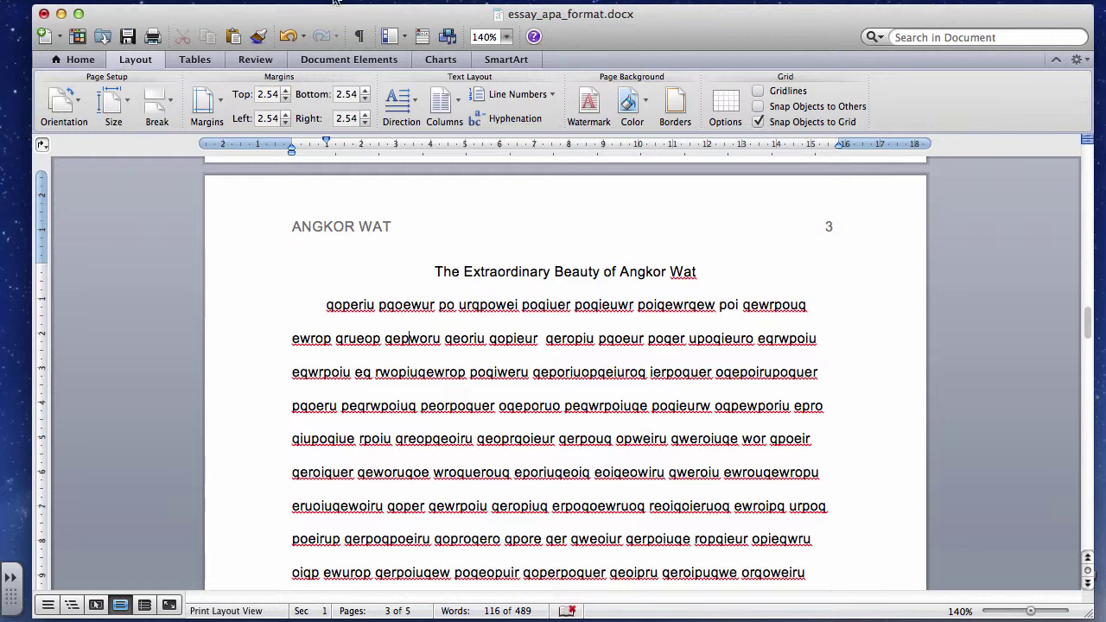
click(186, 0)
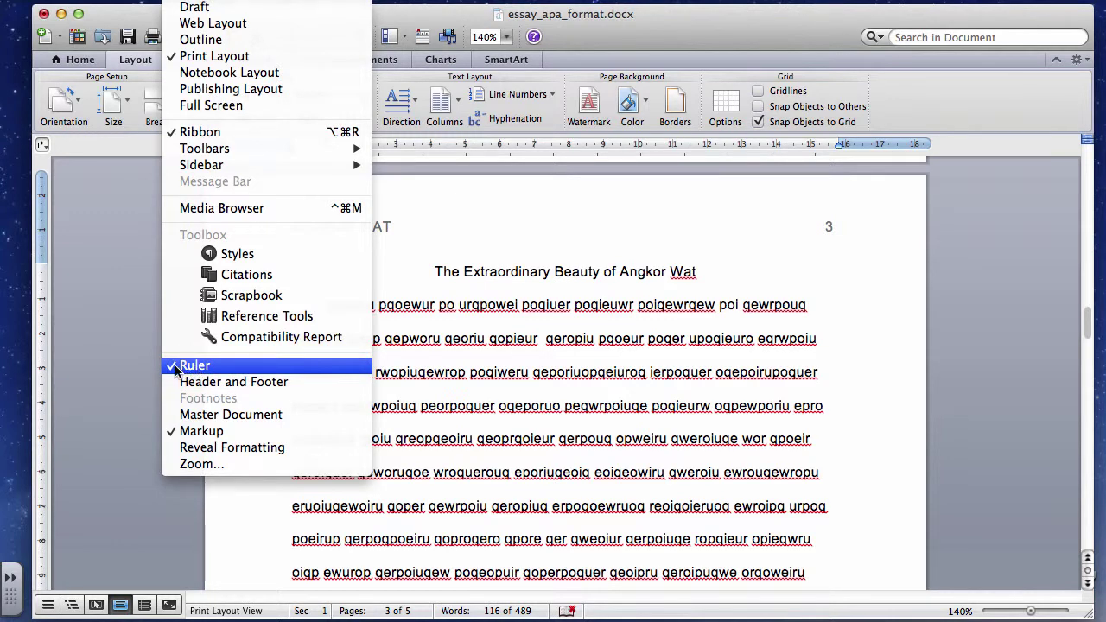
click(760, 390)
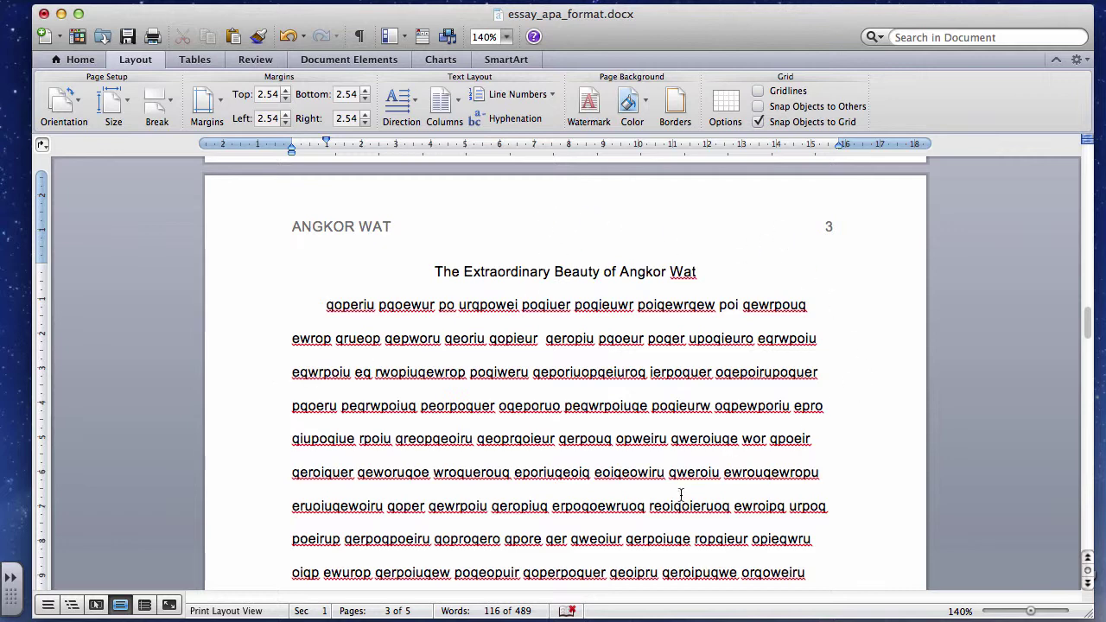
Step: Start a new empty indented paragraph after the essay's last word on page 5
scroll(507, 464, down, 5)
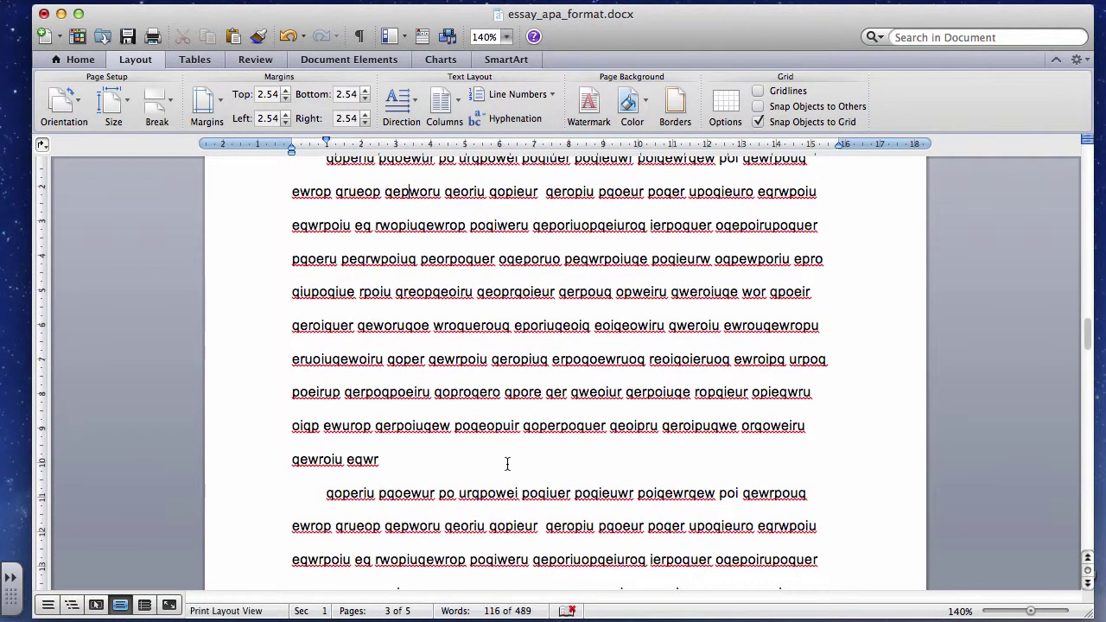
scroll(326, 503, down, 2)
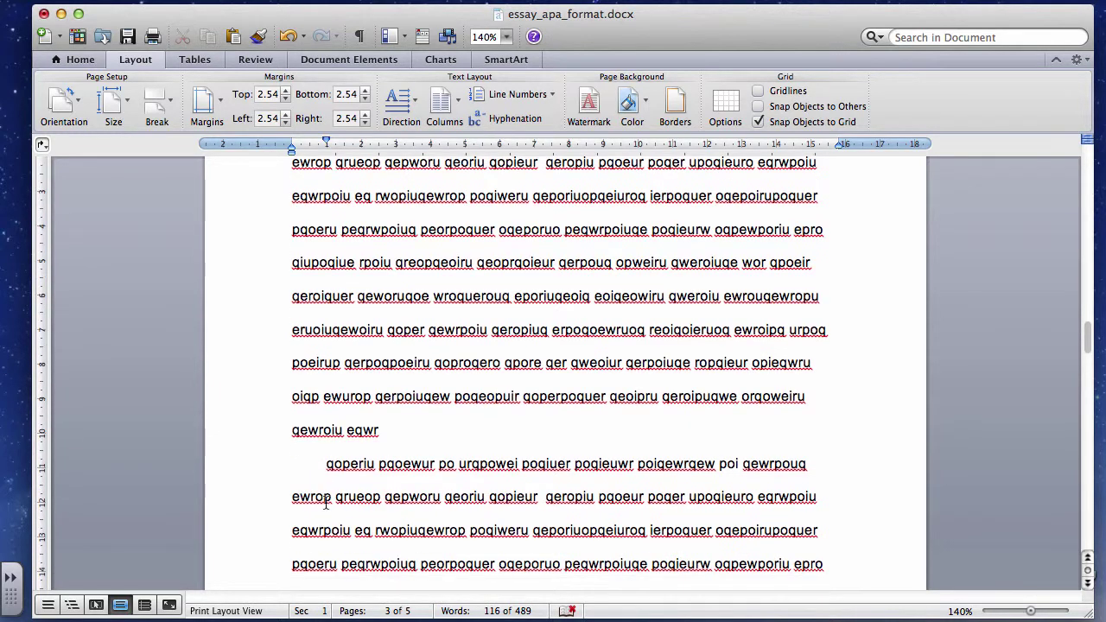
scroll(326, 503, up, 3)
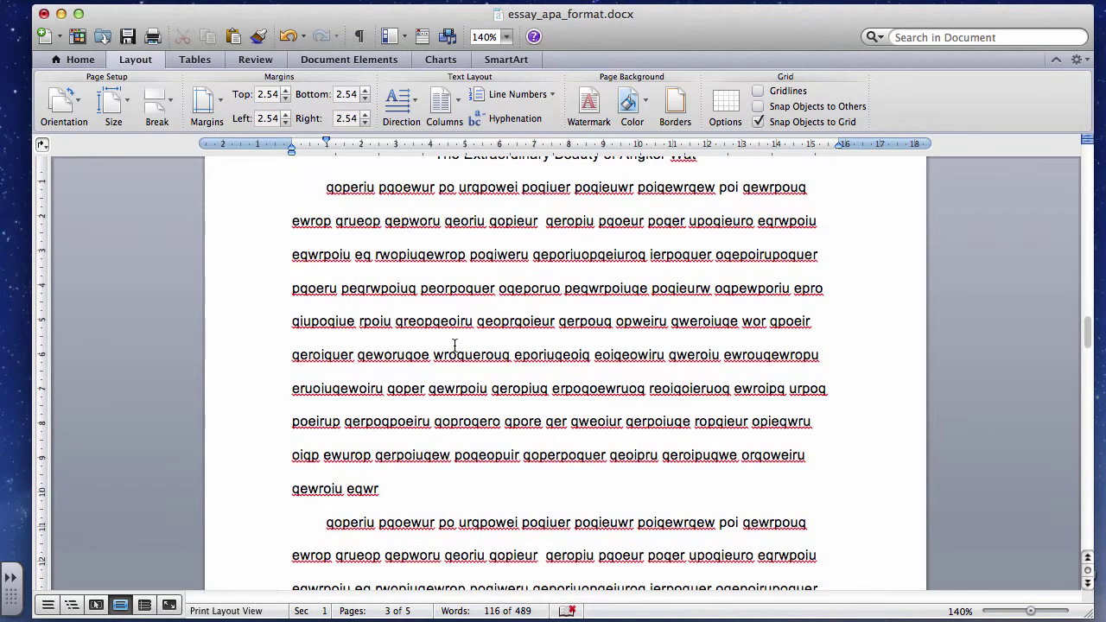
scroll(454, 345, up, 3)
scroll(455, 346, down, 2)
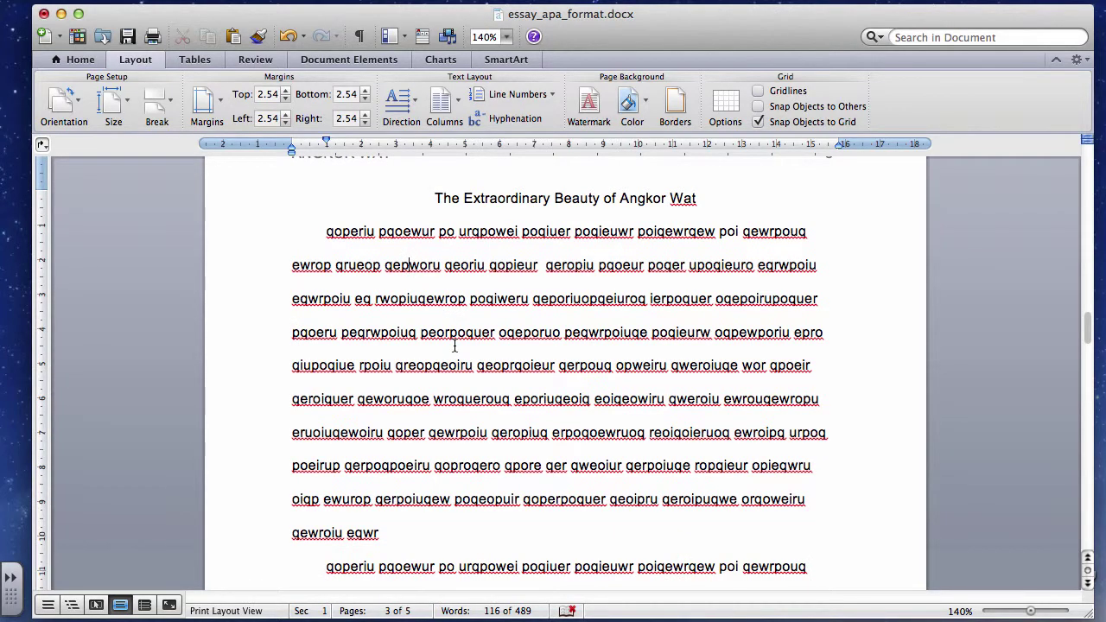
scroll(455, 346, down, 15)
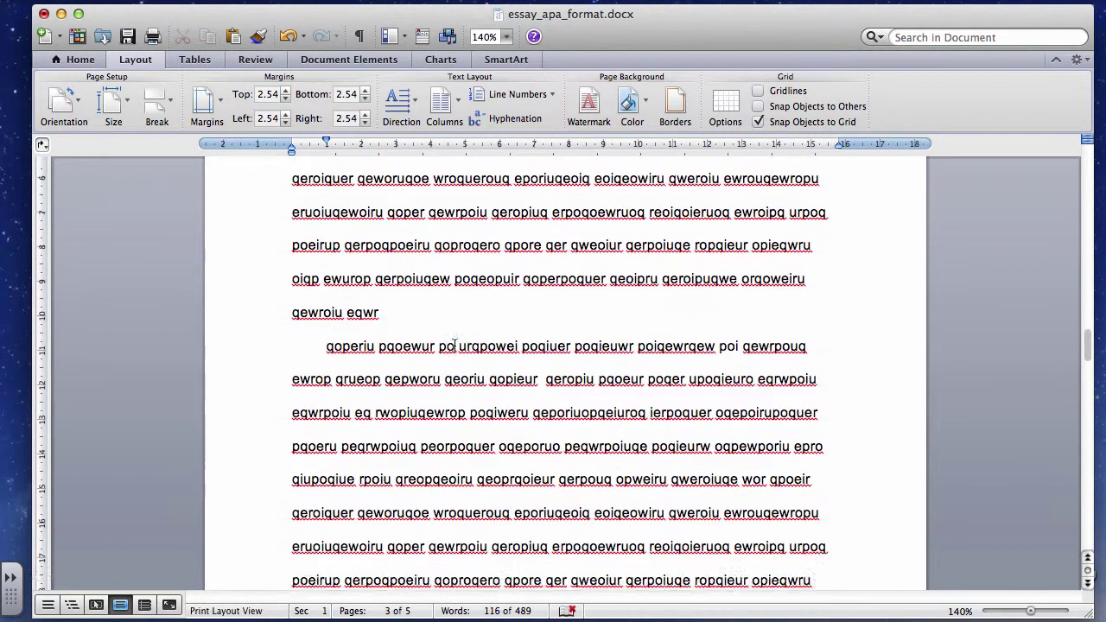
scroll(454, 344, down, 20)
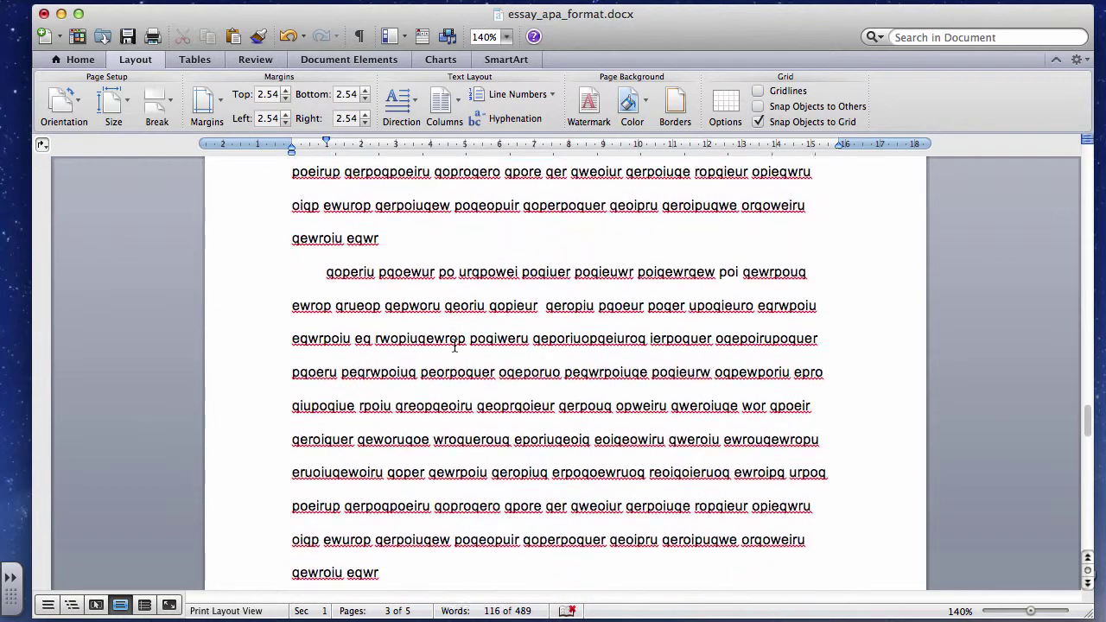
scroll(455, 345, down, 20)
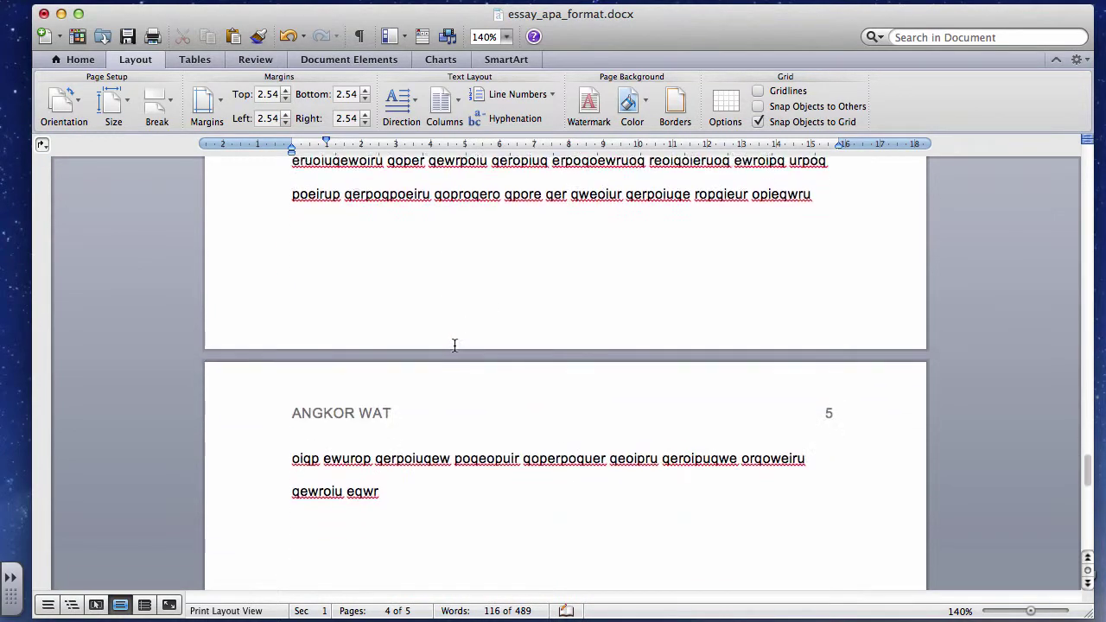
click(454, 347)
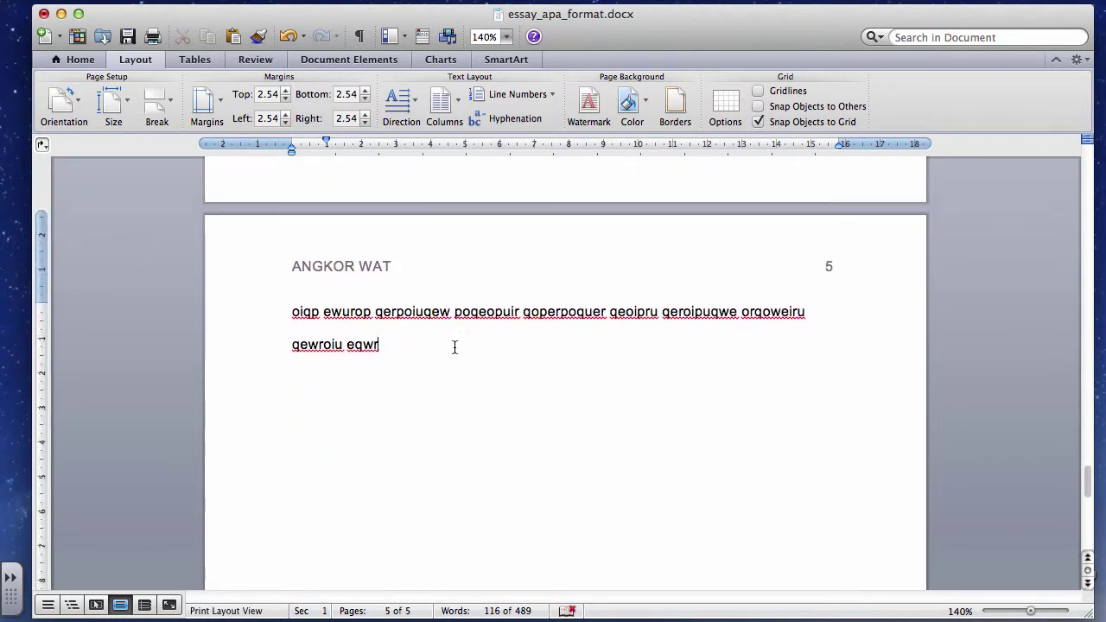
scroll(400, 454, down, 2)
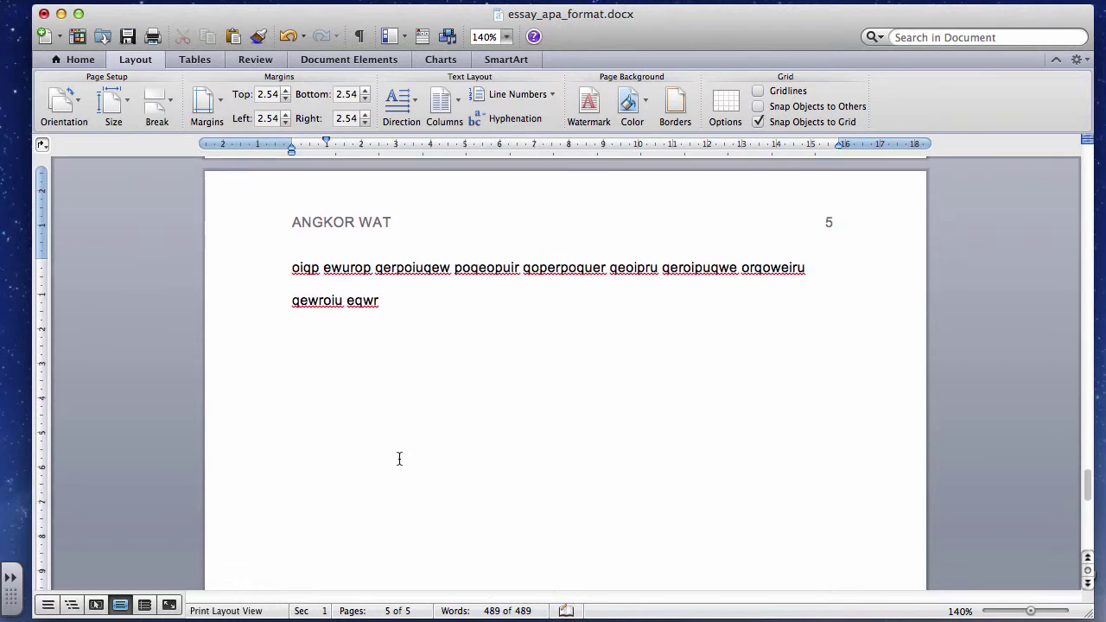
scroll(461, 414, down, 2)
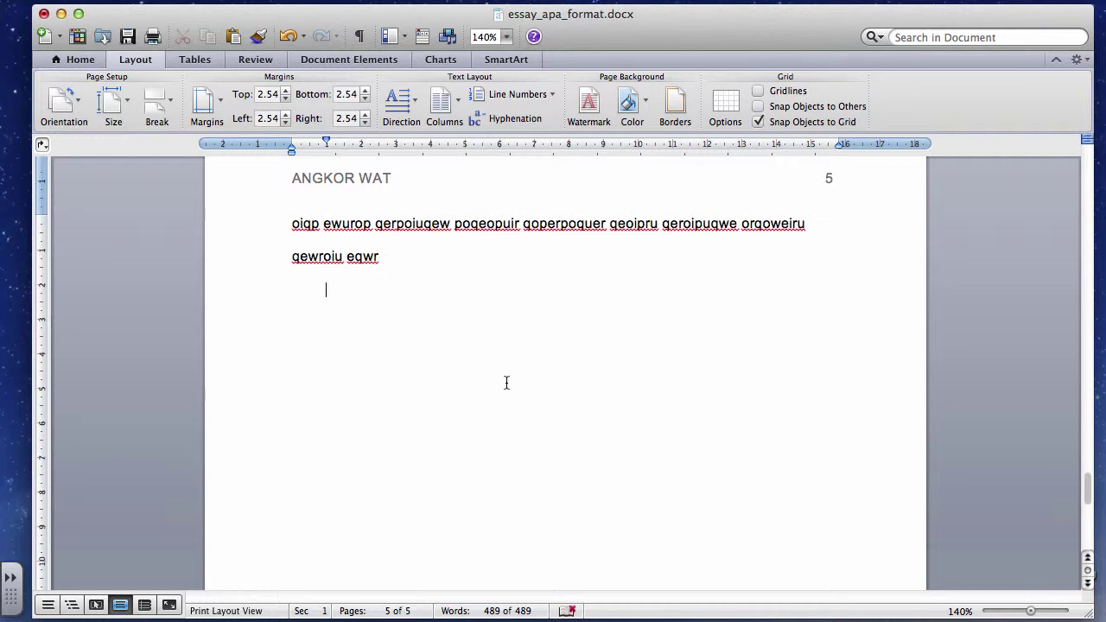
Step: Add a References heading, centered with the first-line indent removed
scroll(506, 383, down, 2)
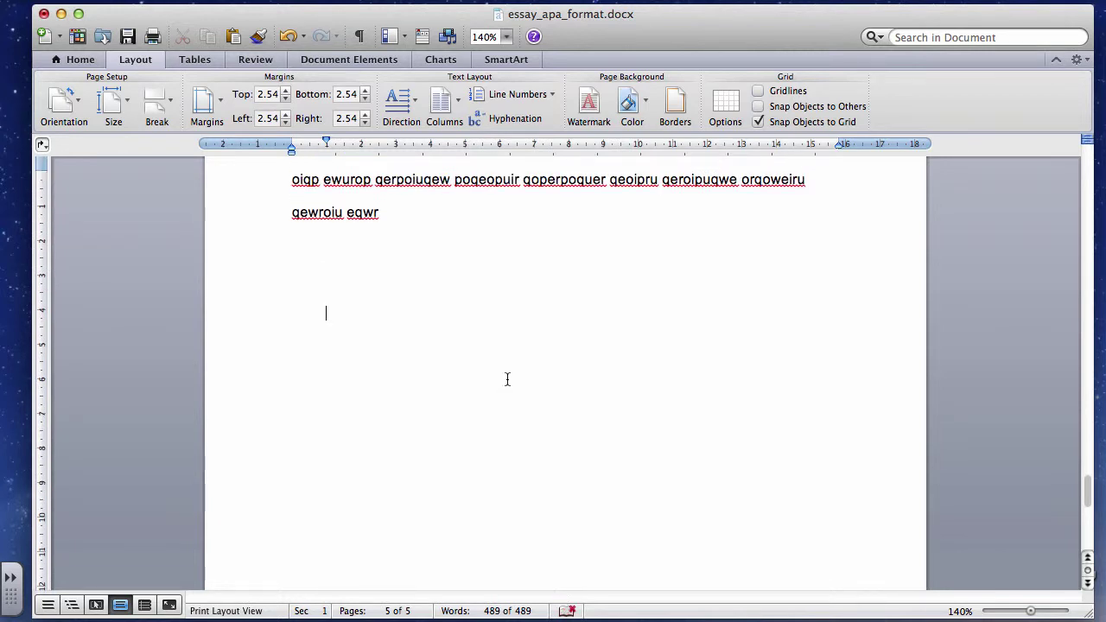
text(Refe)
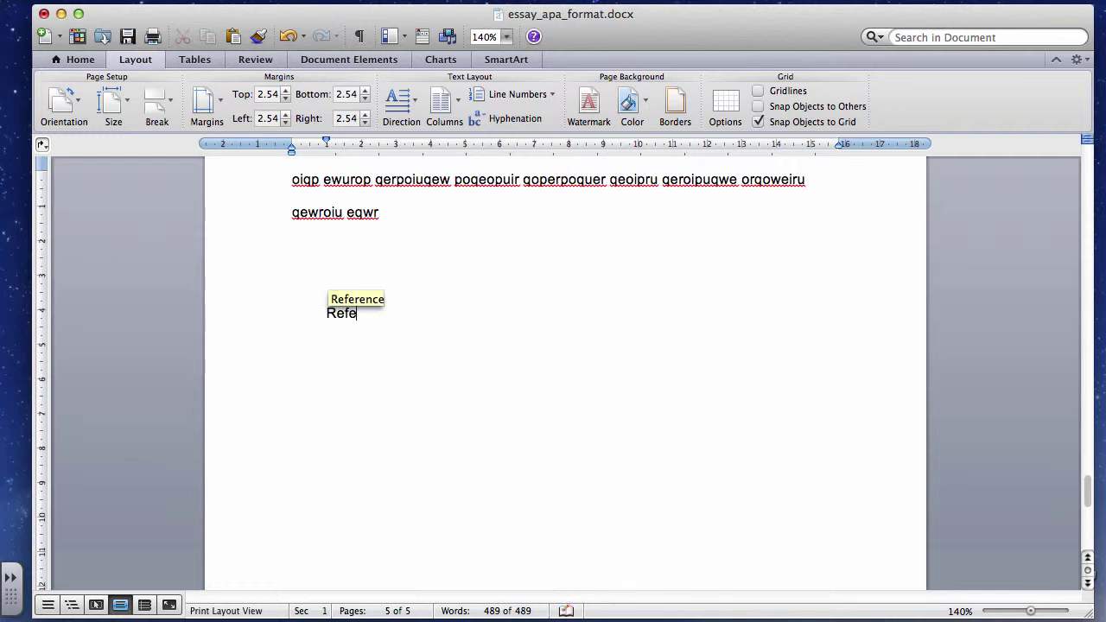
text(renc)
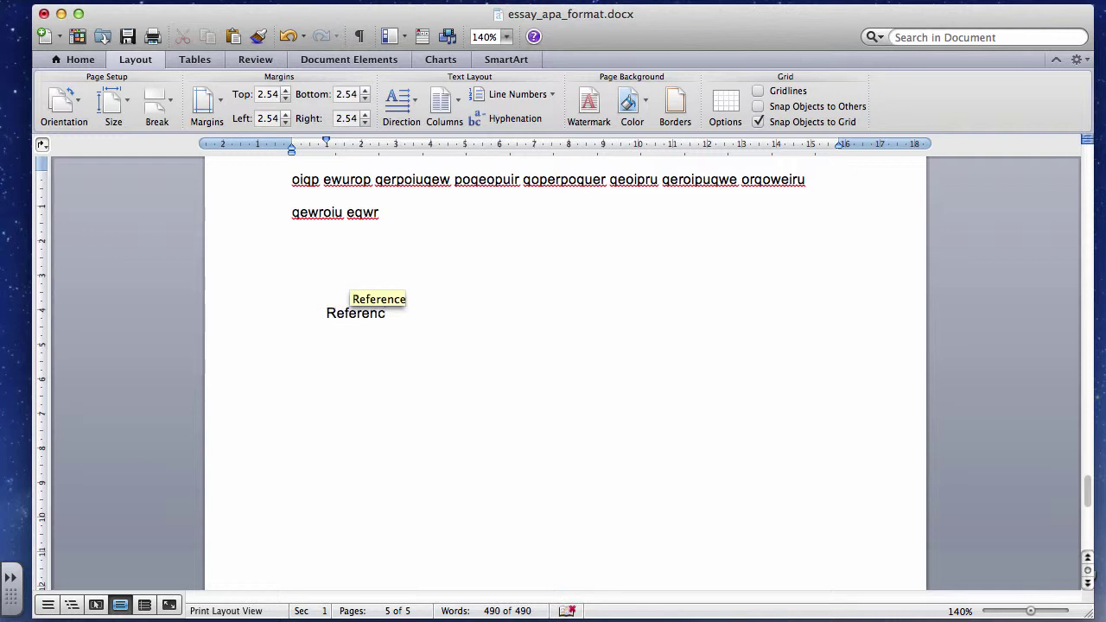
text(3j)
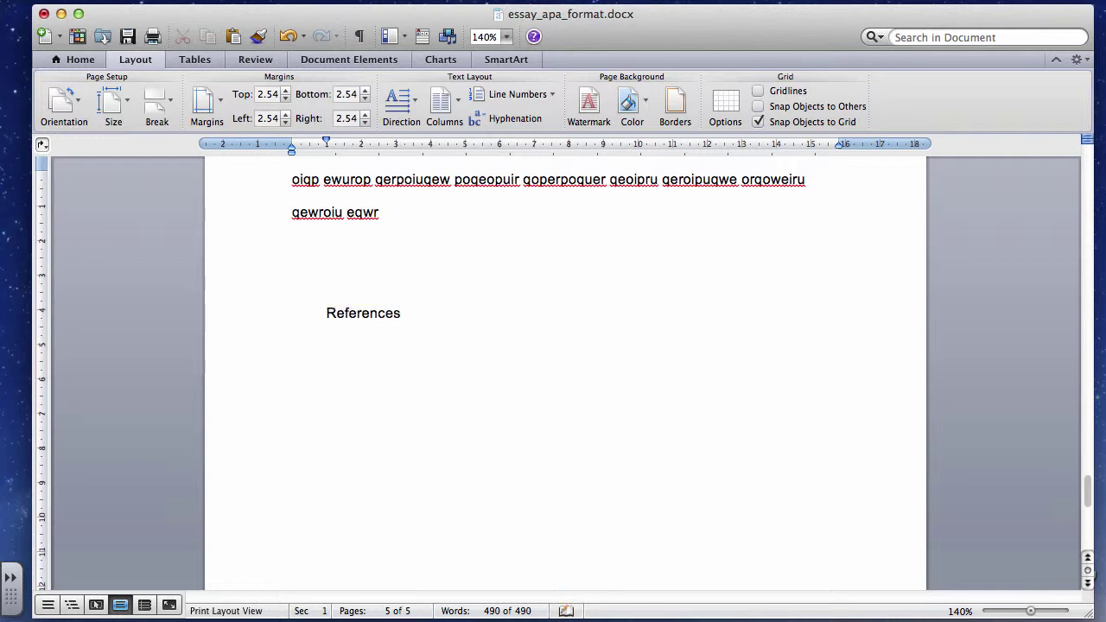
click(80, 59)
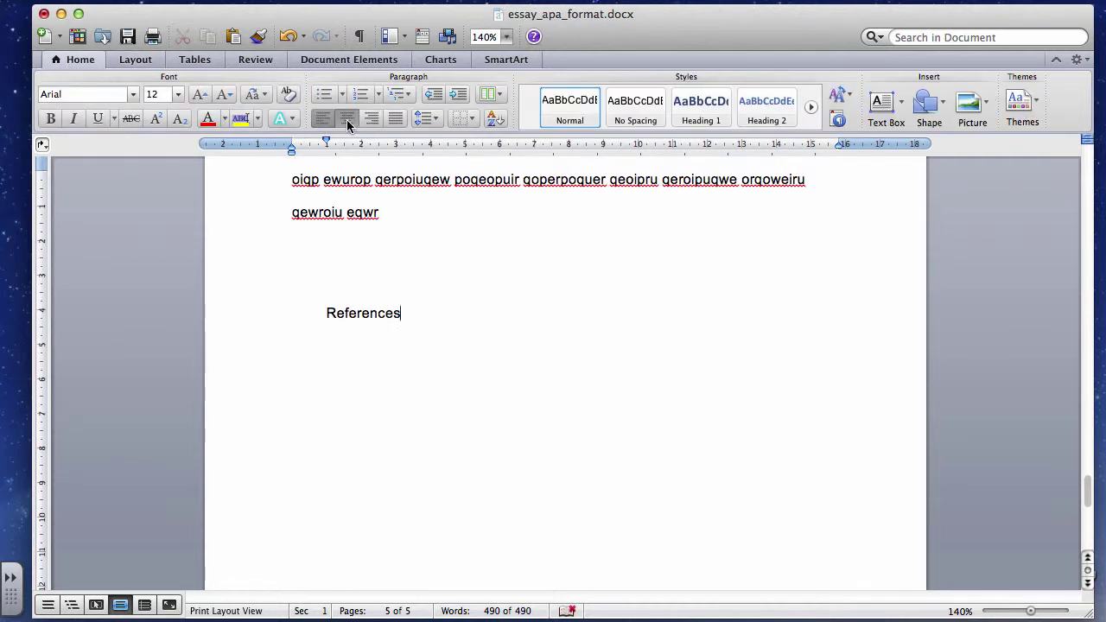
click(347, 119)
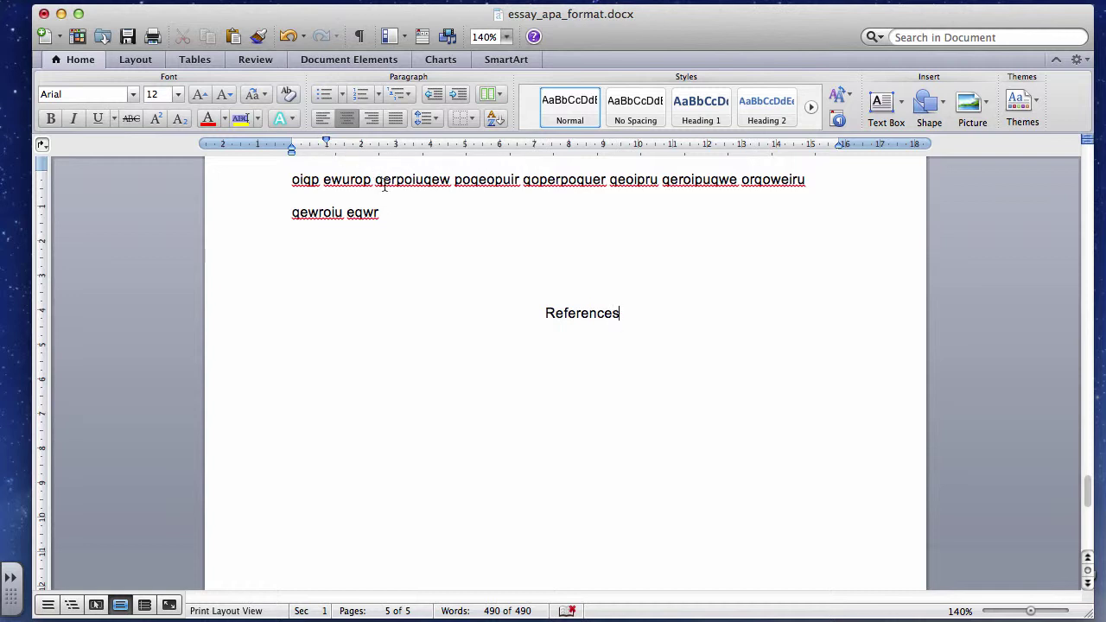
key(super+l)
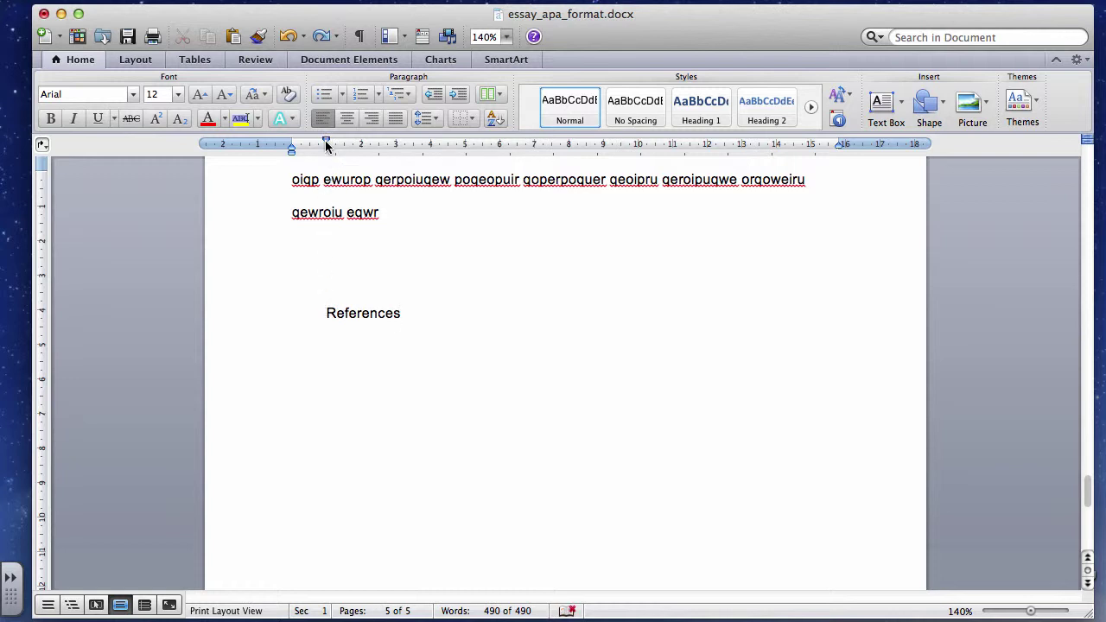
drag(328, 143, 292, 144)
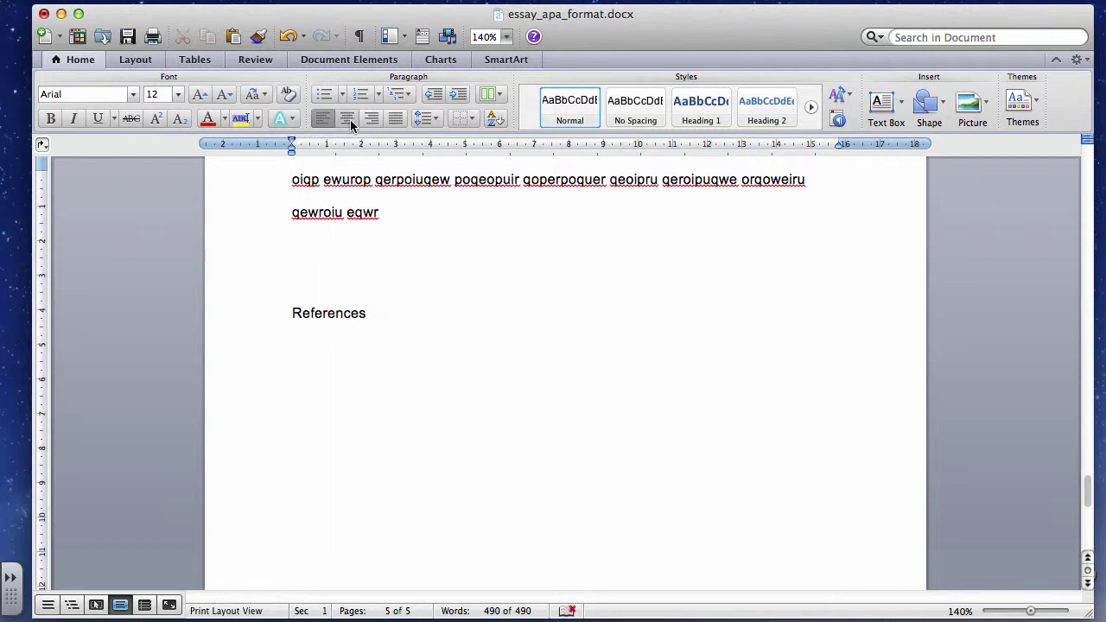
click(348, 119)
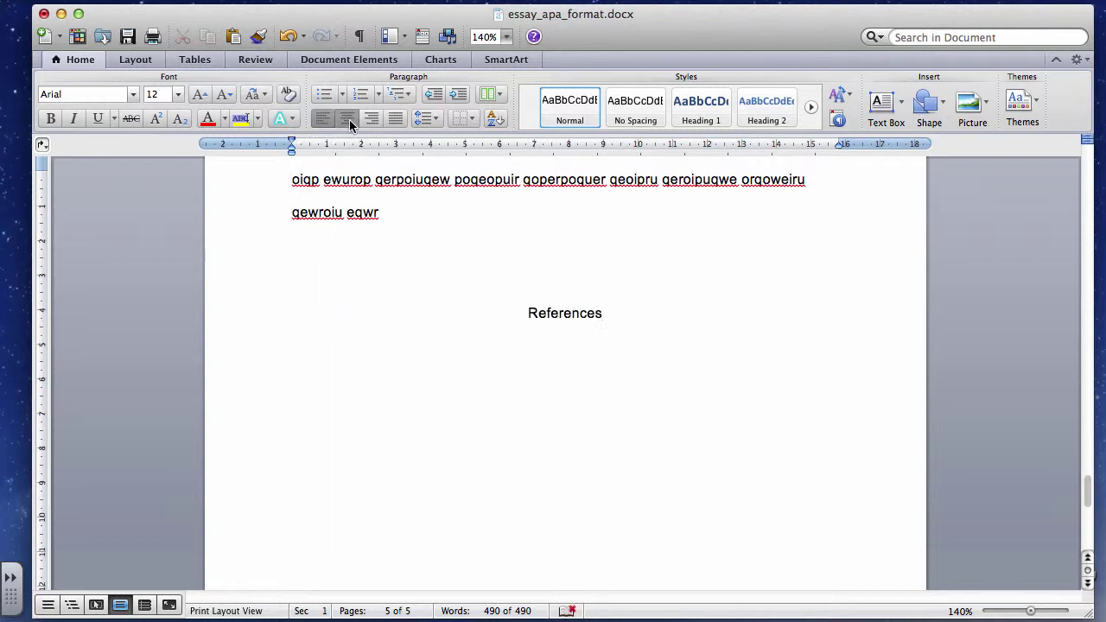
click(568, 287)
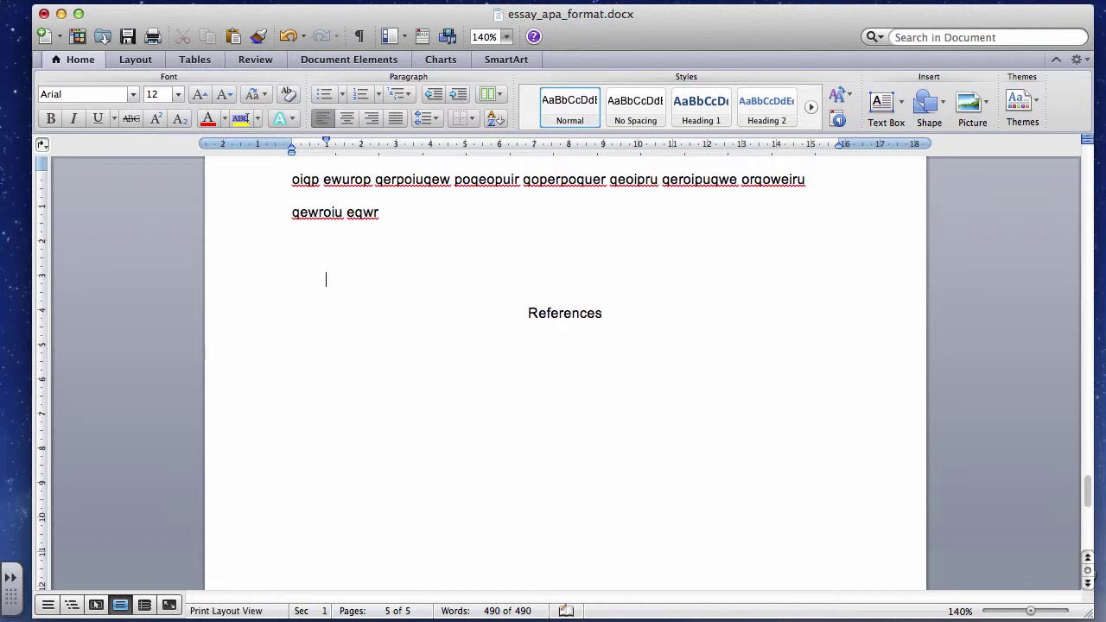
Step: Insert blank lines before References until the heading moves to the top of page 6
click(523, 313)
key(Return)
key(Return)
key(Return)
key(Return)
key(Return)
key(Return)
key(Return)
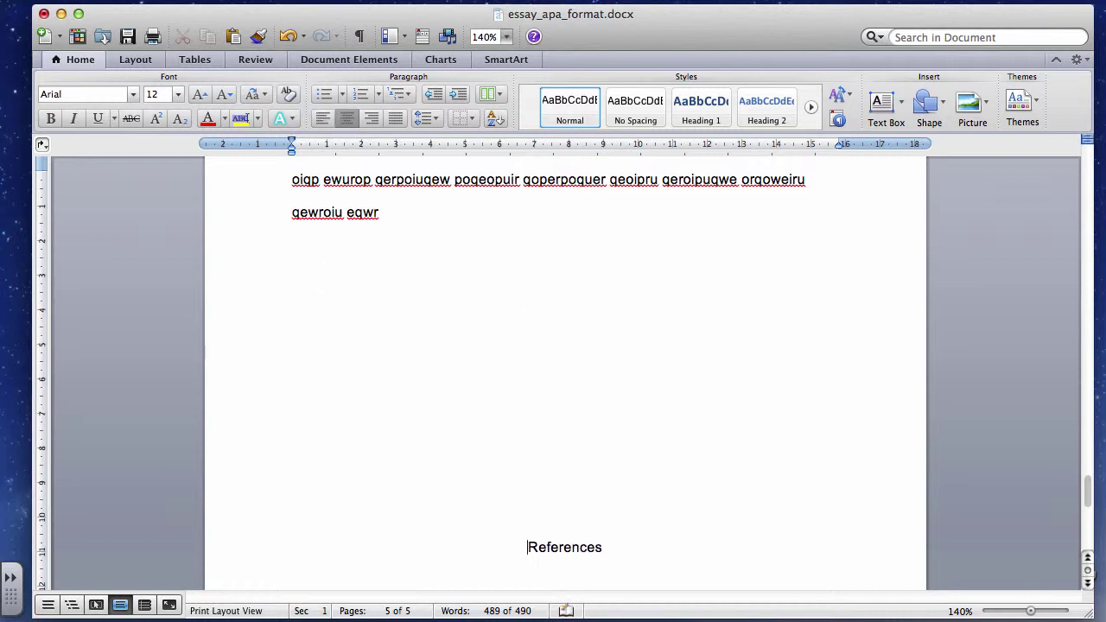
scroll(566, 372, down, 5)
key(Return)
key(Return)
key(Return)
key(Return)
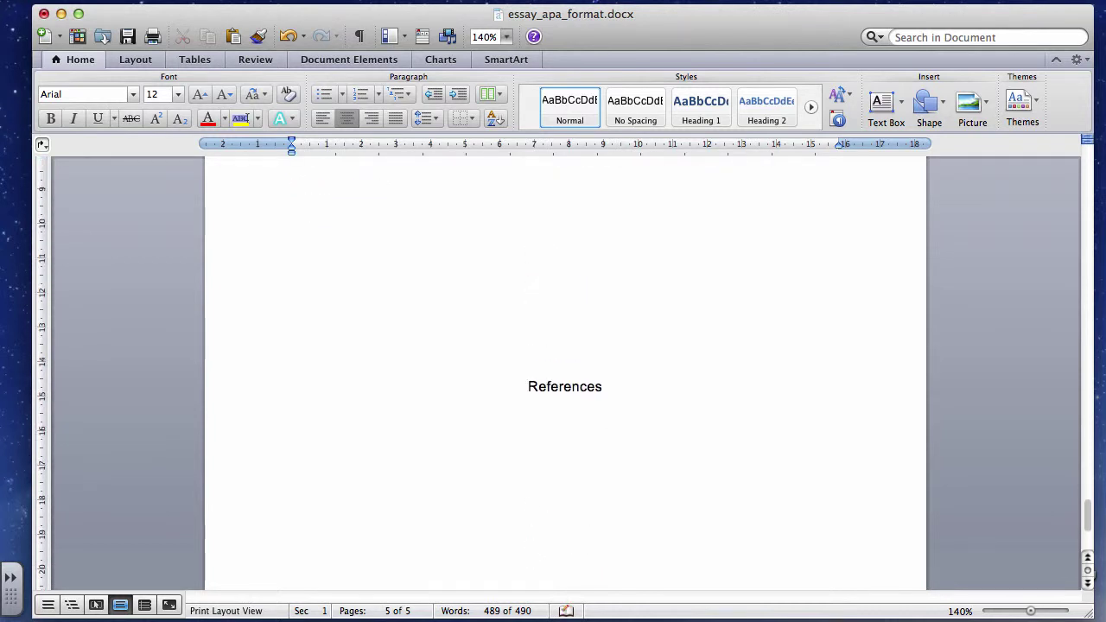
key(Return)
key(Return)
key(Return)
scroll(565, 372, down, 4)
key(Return)
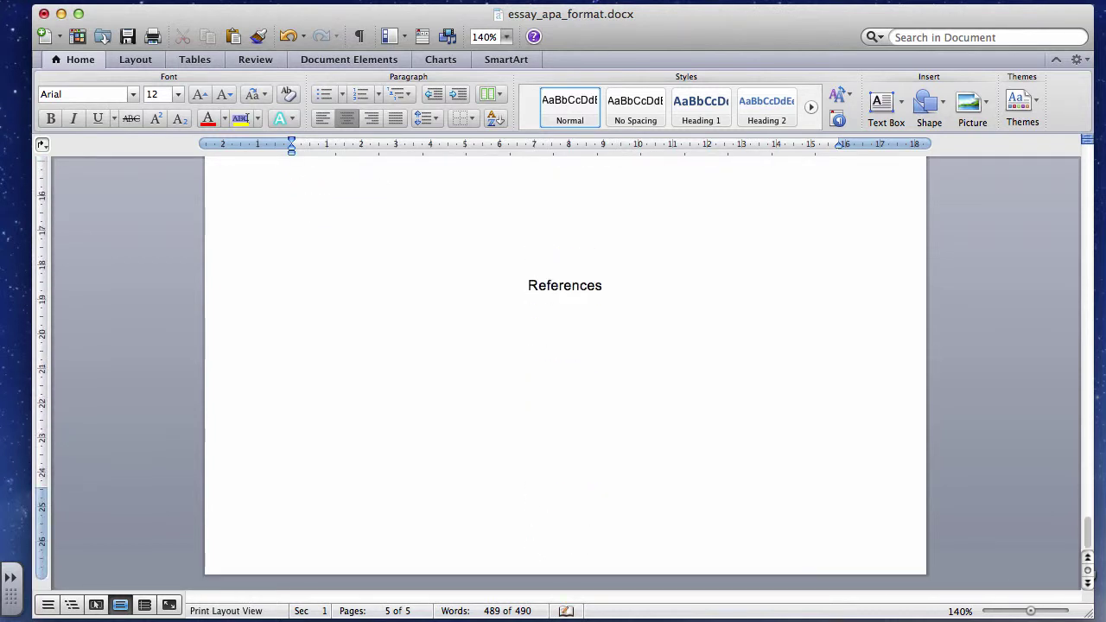
key(Return)
key(Return)
key(Return)
key(Return)
scroll(566, 371, down, 6)
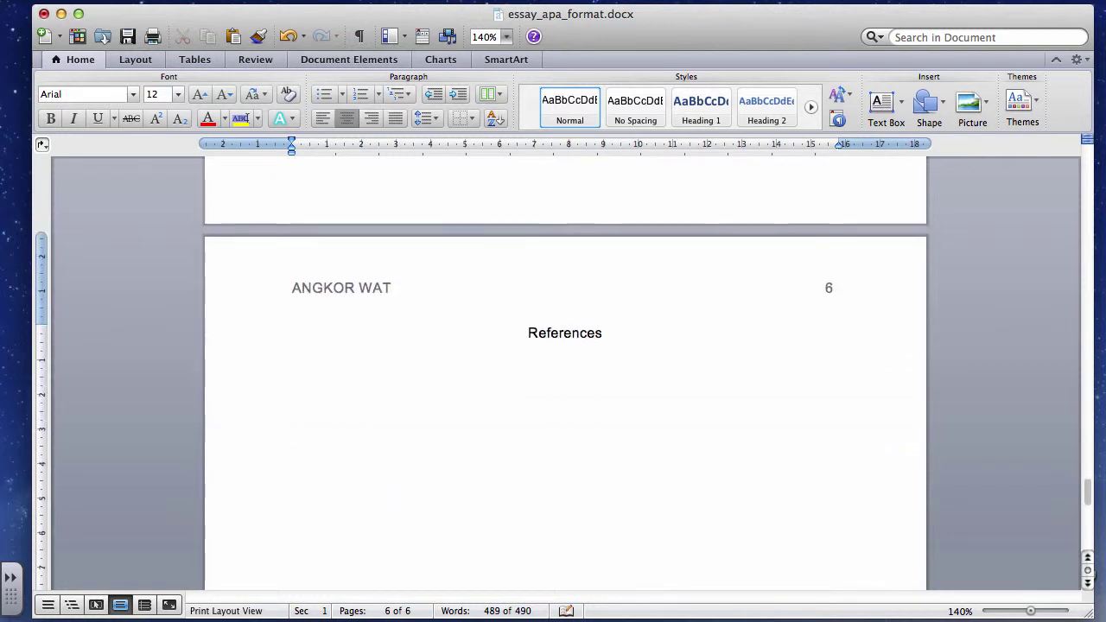
scroll(566, 371, down, 2)
scroll(566, 372, down, 1)
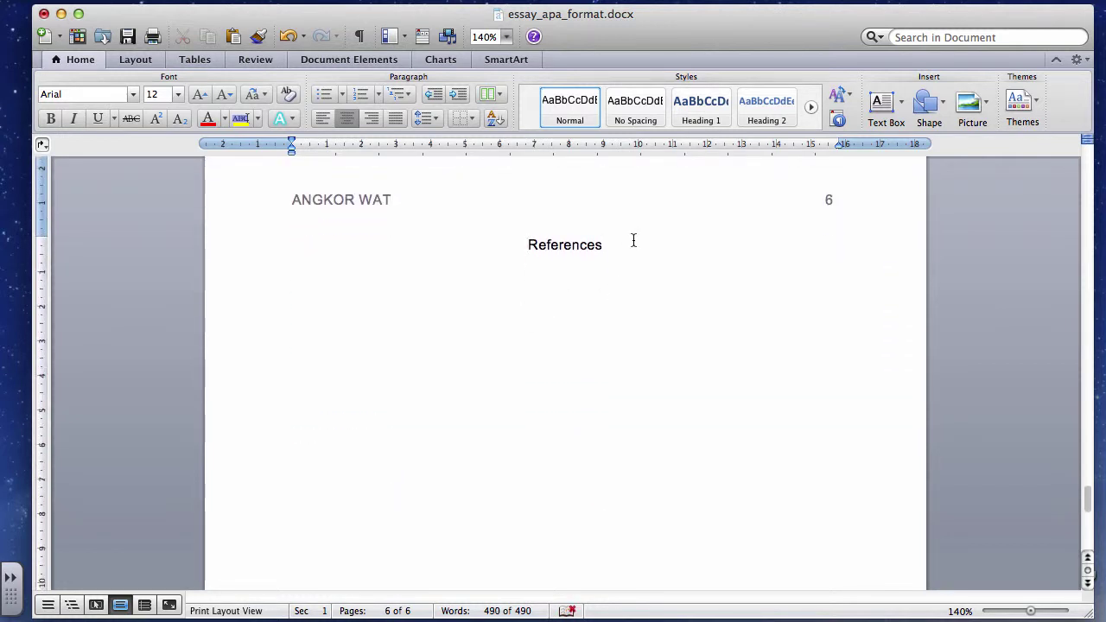
Step: Type a left-aligned two-line placeholder entry below References and select it
key(Return)
click(322, 119)
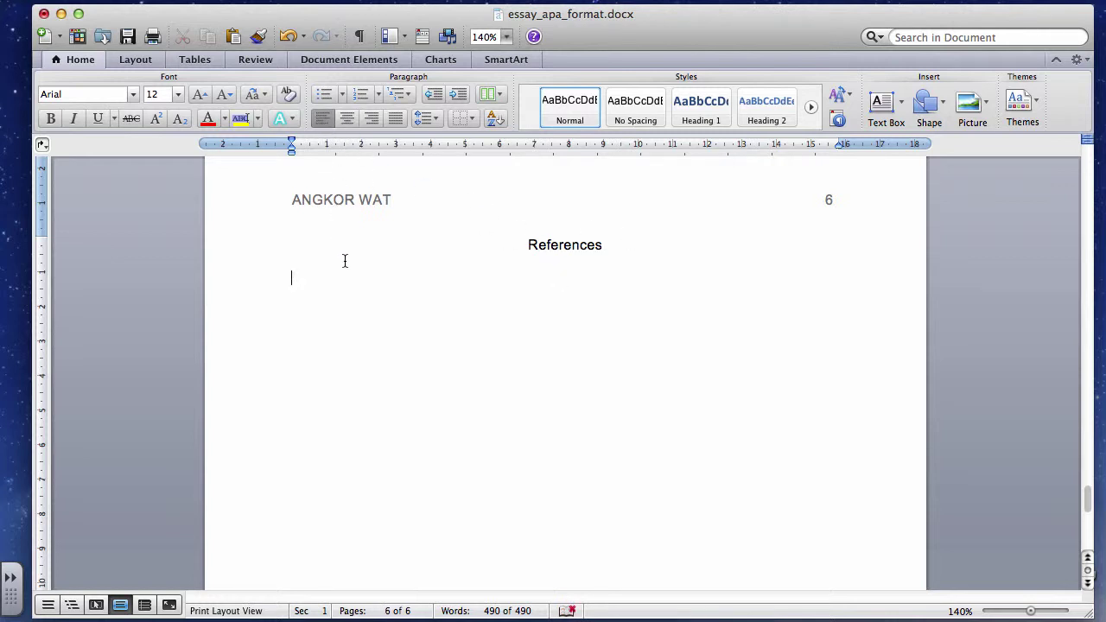
text(pqoeiur qpoeur pqoer qpoeiru qperoiu)
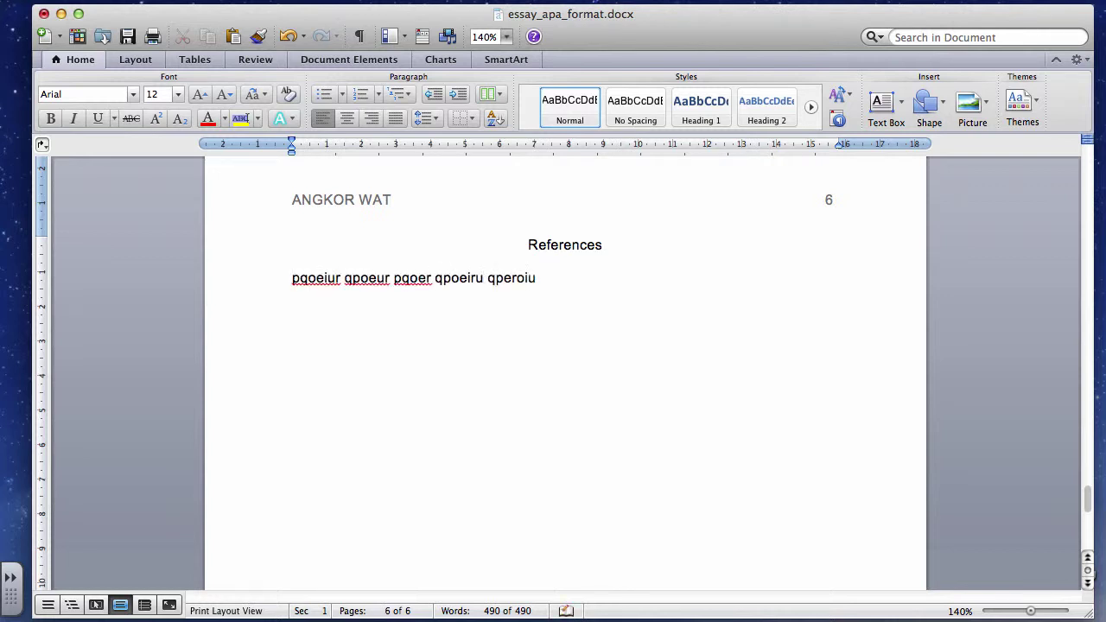
text( qeproiuqepro iu qerpoiquwer poiqueropi)
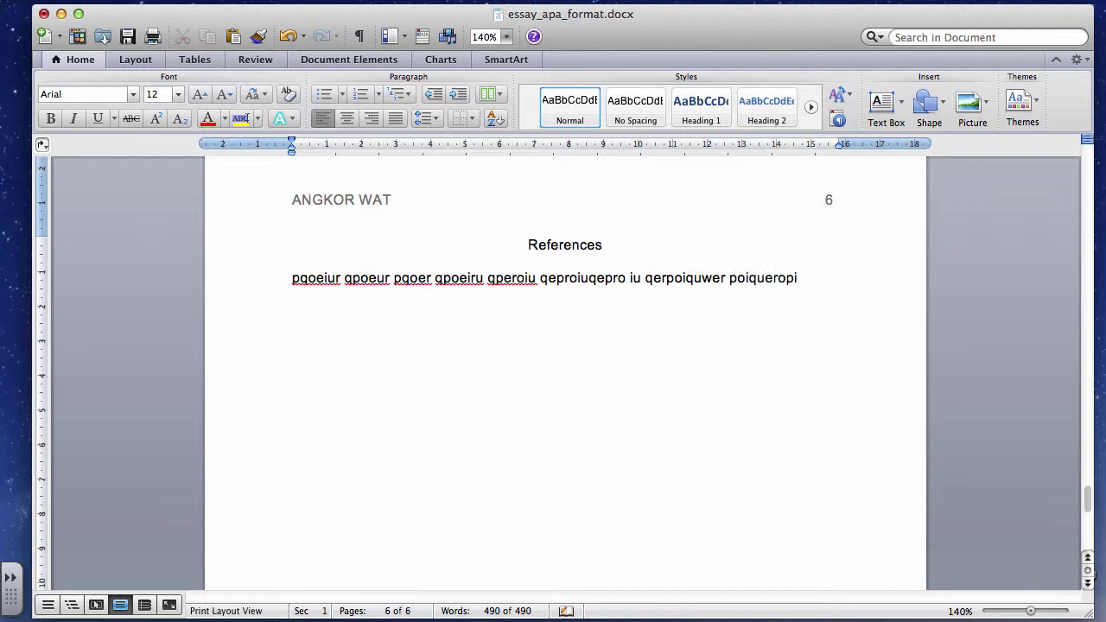
text( qeropuqer poqeiru qpoerupoq ewrupouqewr)
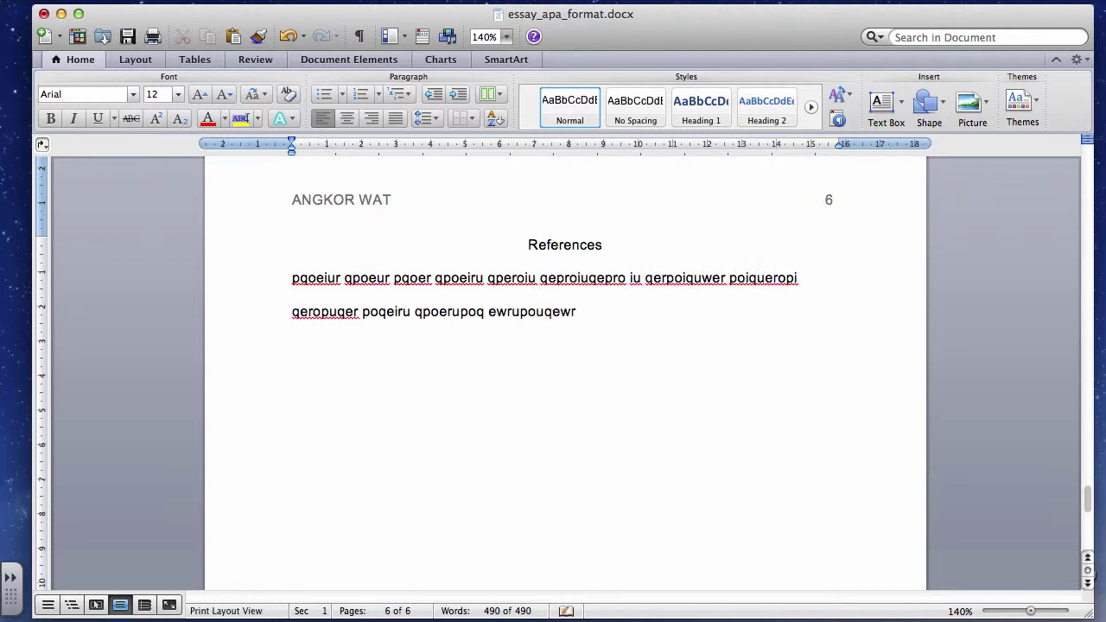
text( qopiweru qpoeiwru poqerui pqoirepoiquer qpoieu)
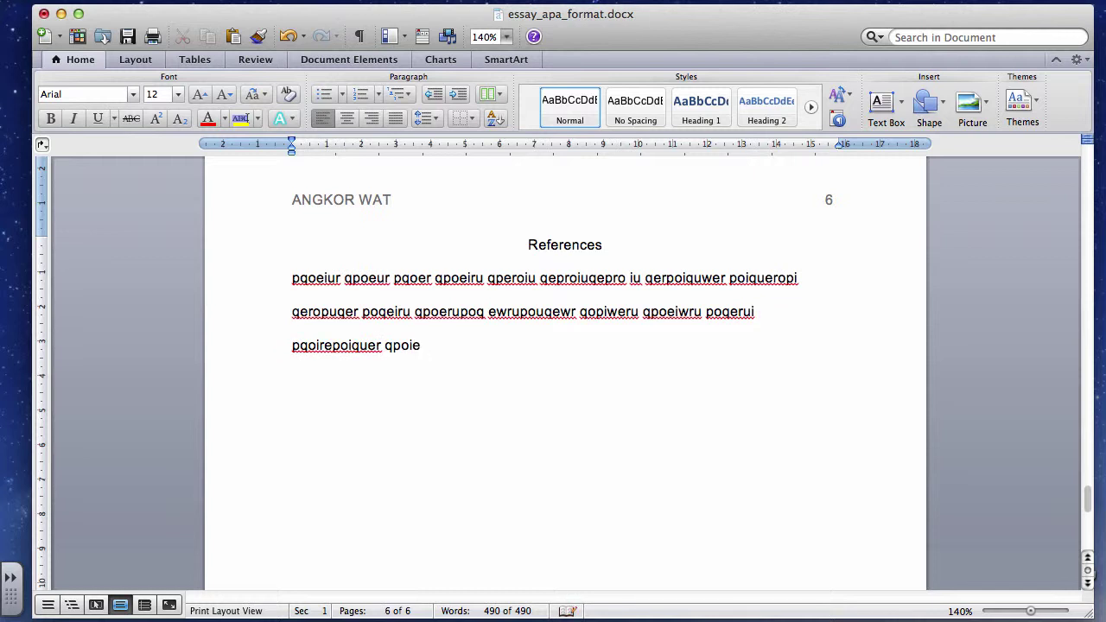
key(BackSpace)
key(BackSpace)
key(BackSpace)
key(BackSpace)
key(BackSpace)
key(BackSpace)
key(BackSpace)
key(BackSpace)
key(BackSpace)
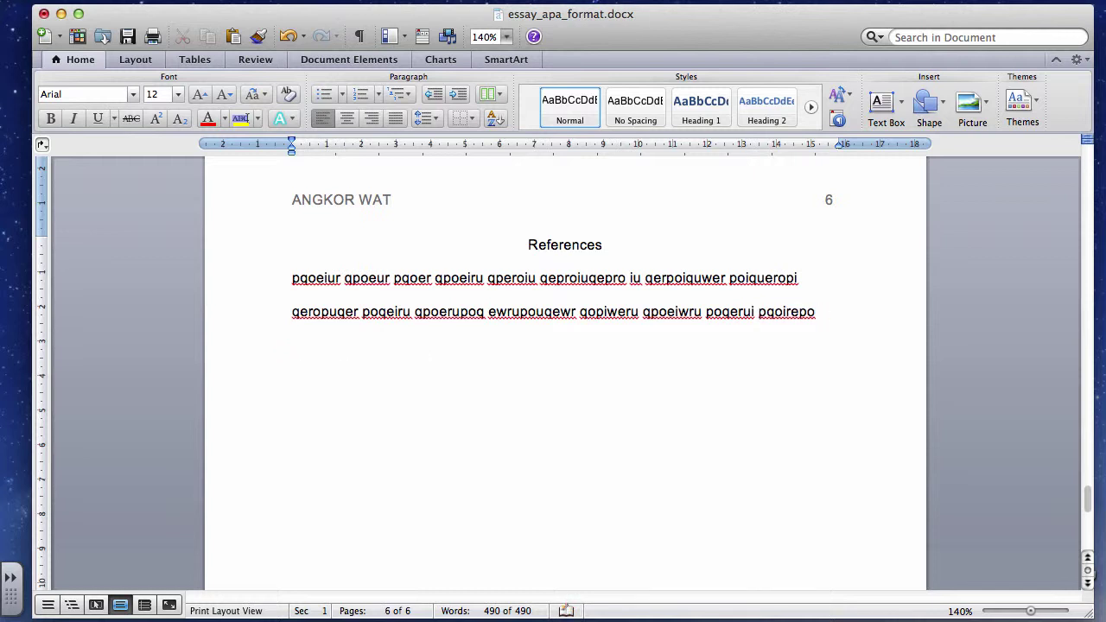
key(BackSpace)
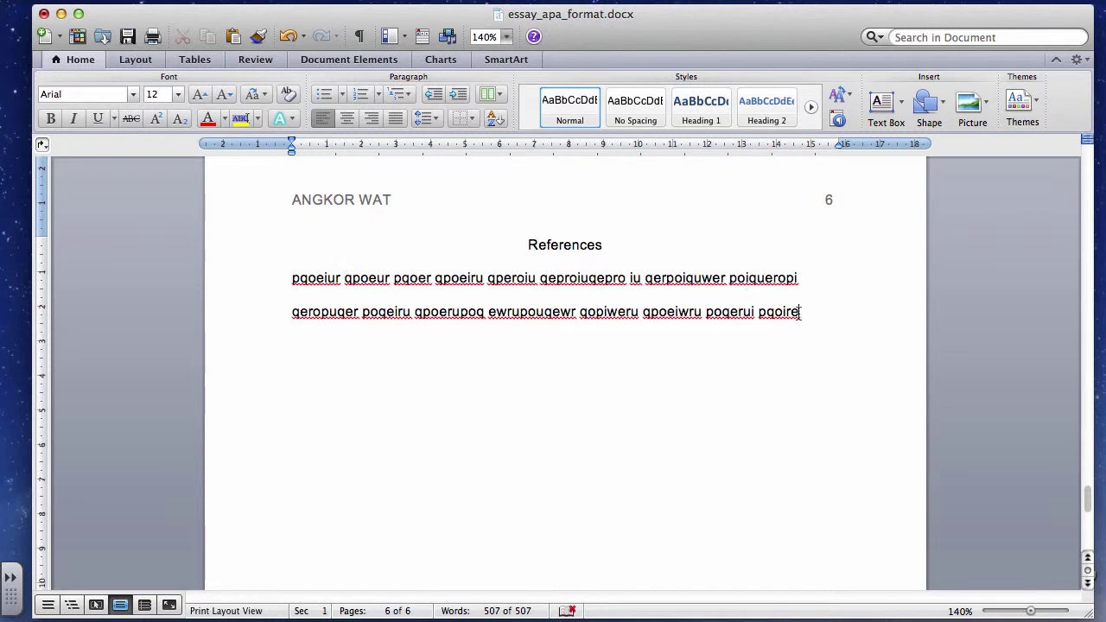
drag(802, 312, 265, 291)
key(cmd+c)
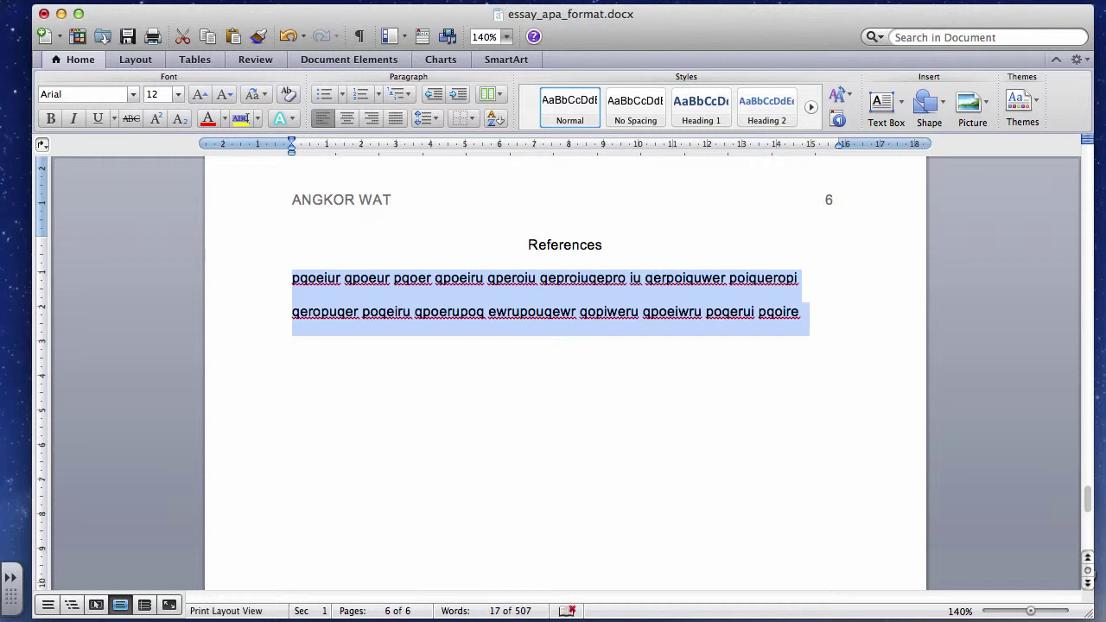
Step: Paste two more copies of the placeholder entry, removing the blank line between entries
click(835, 315)
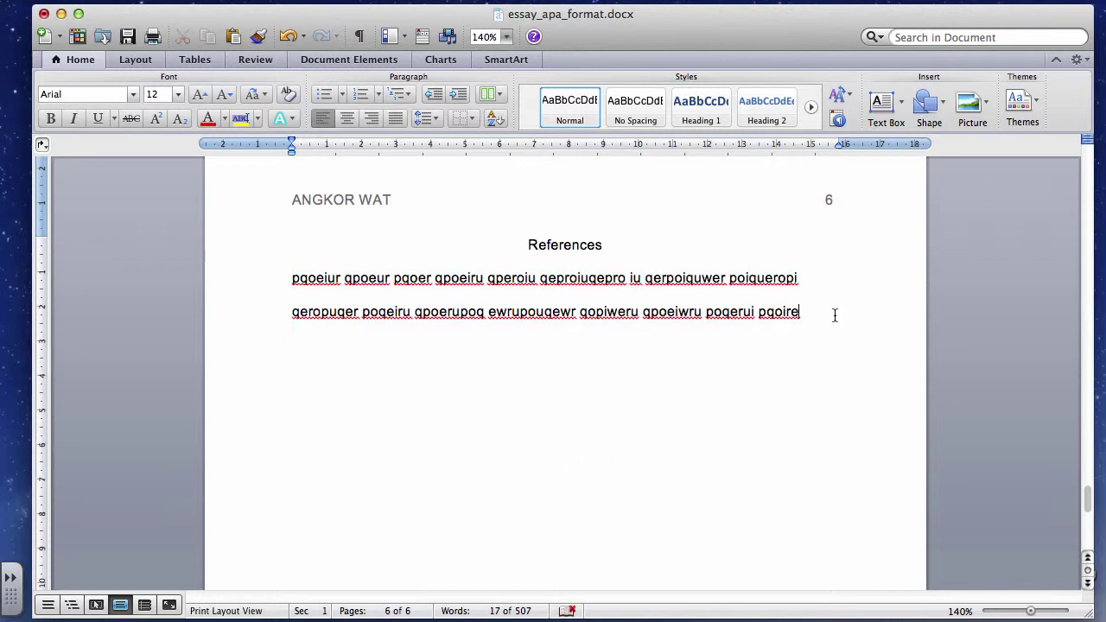
key(cmd+v)
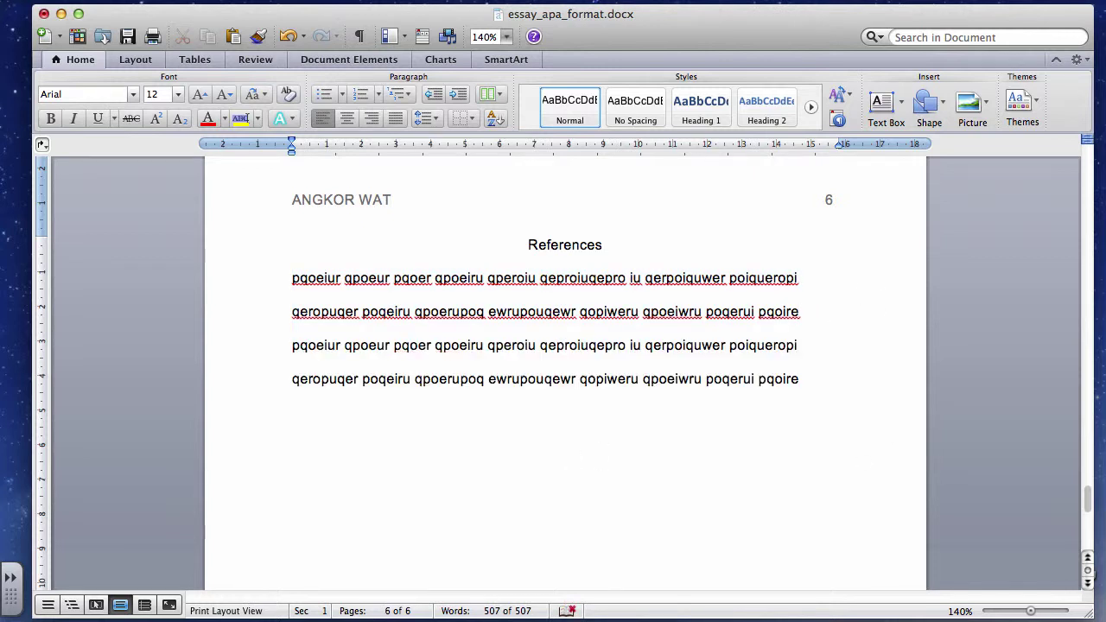
key(Return)
key(cmd+v)
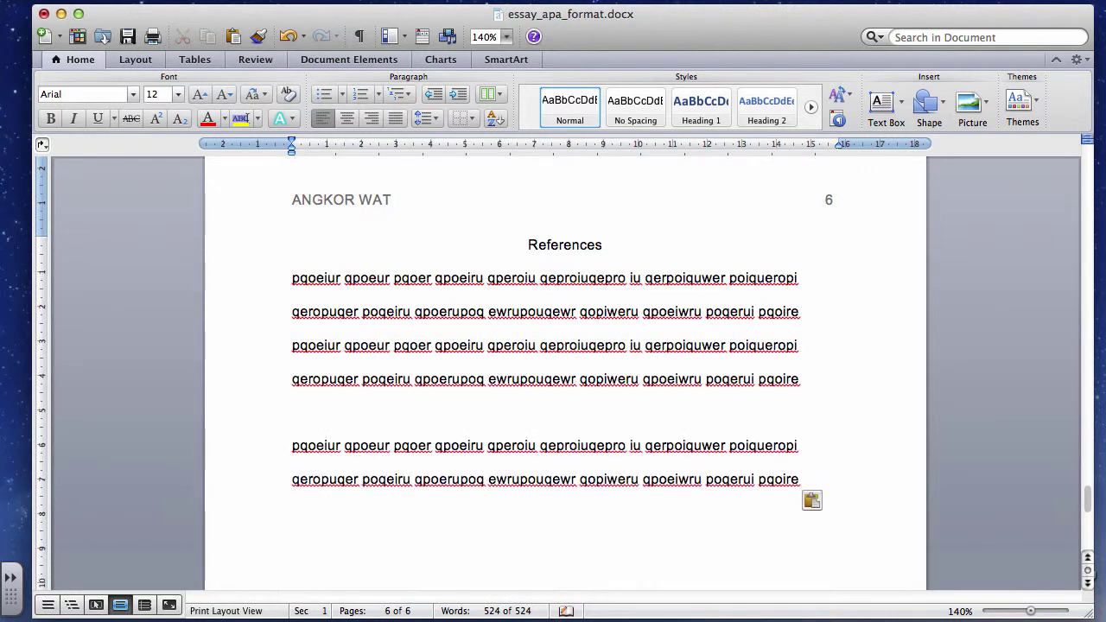
click(677, 412)
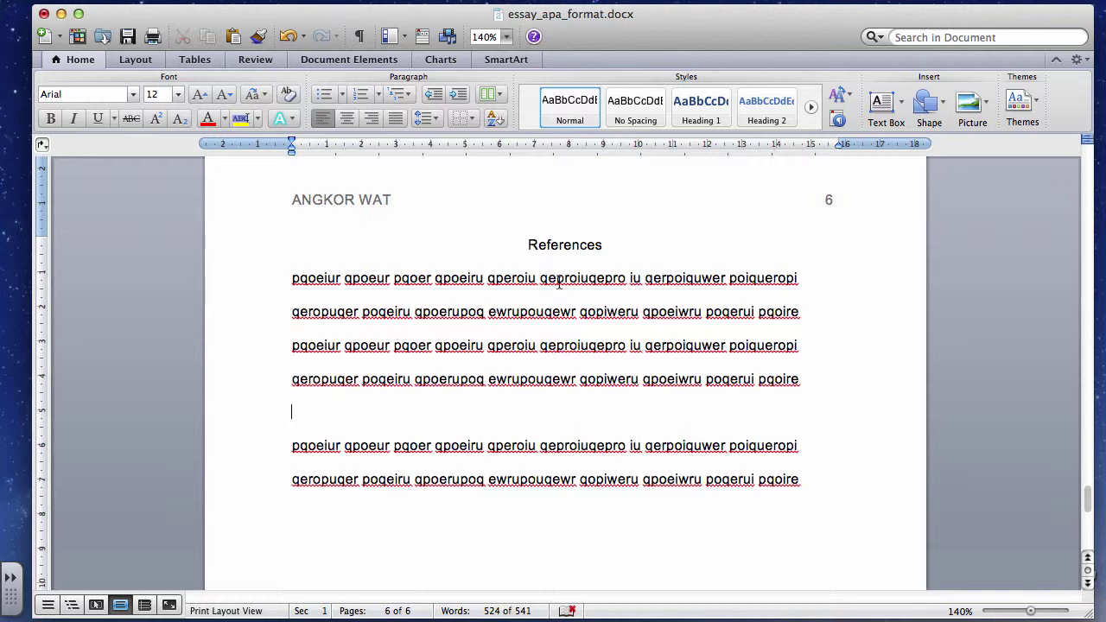
key(BackSpace)
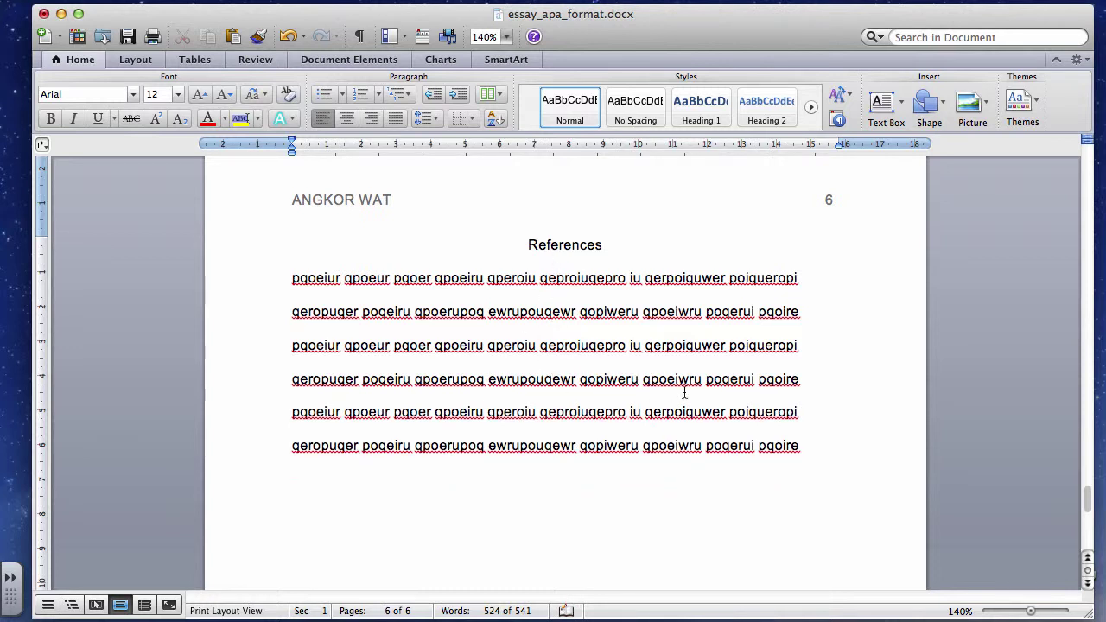
Step: Give all three entries a 1.5 cm hanging indent and test it with 'a;ojsfd;al df;lajdf'
drag(807, 446, 288, 280)
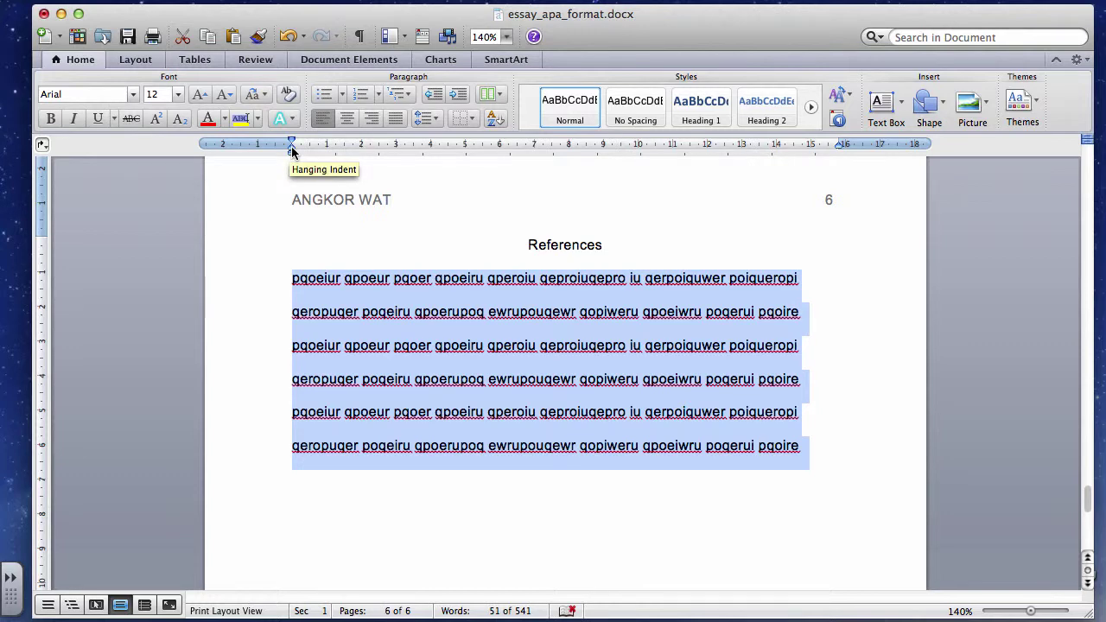
drag(292, 153, 325, 151)
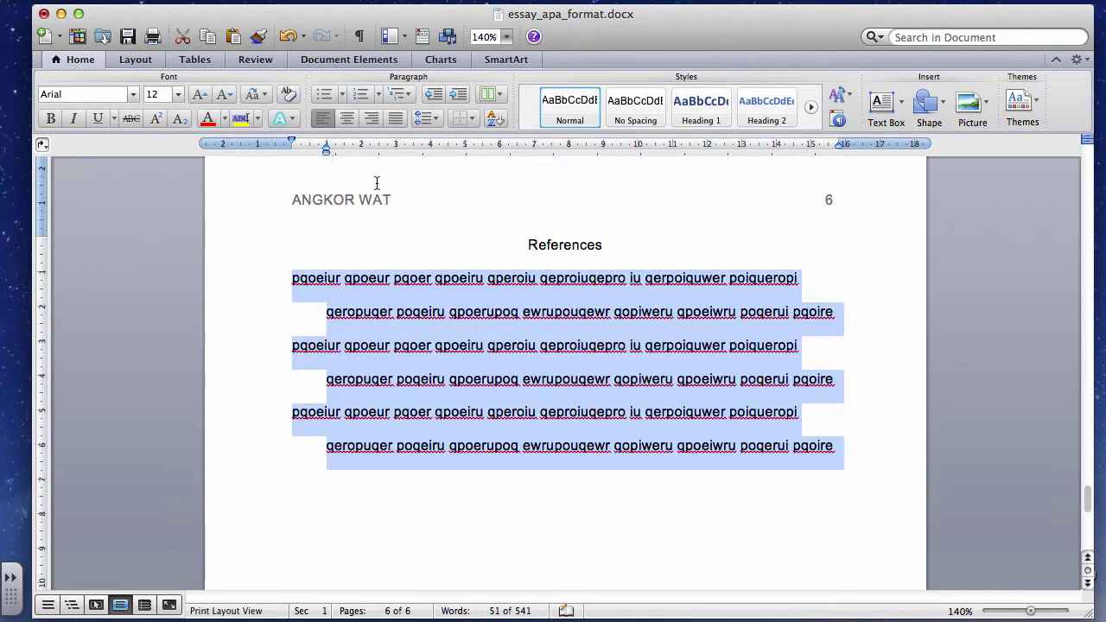
click(837, 312)
key(Return)
text(a;ojsfd;al df;lajdf)
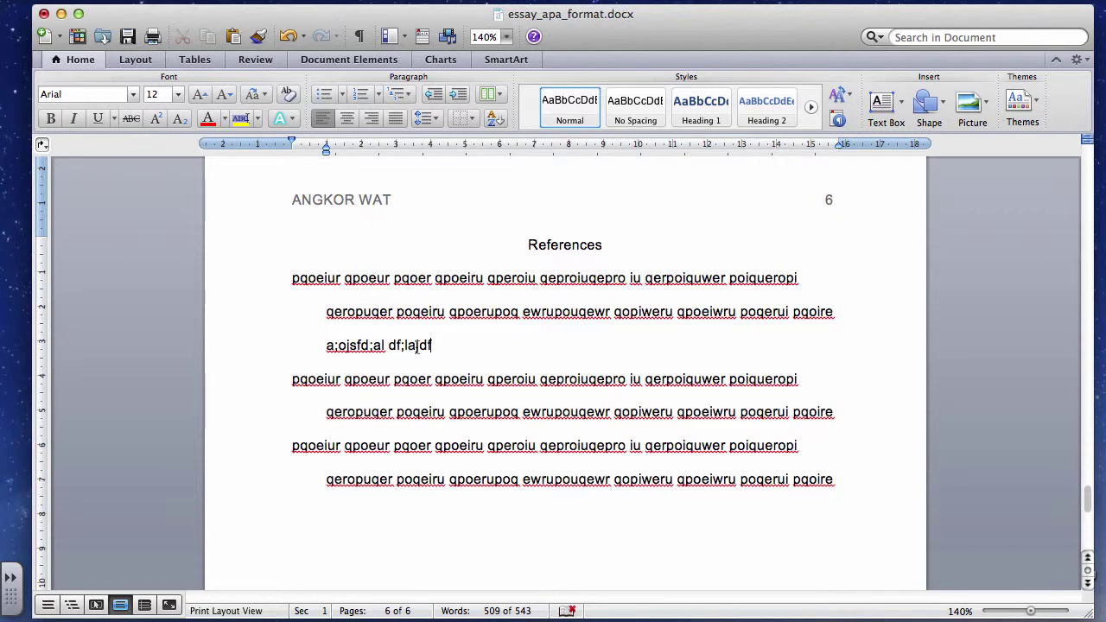
scroll(446, 459, down, 3)
scroll(449, 461, up, 2)
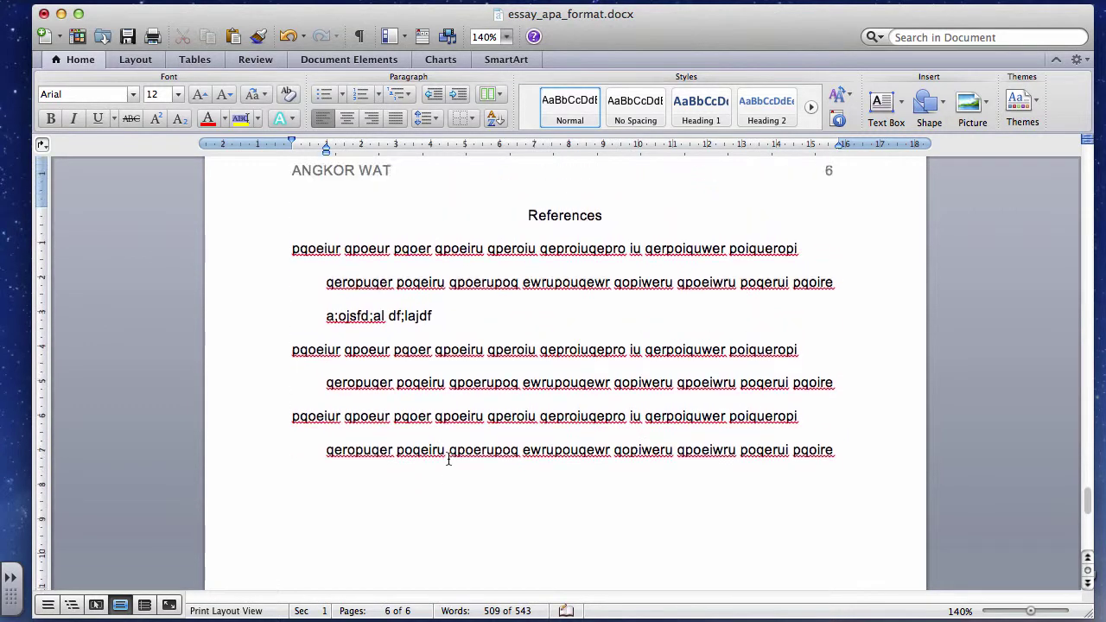
scroll(449, 461, up, 2)
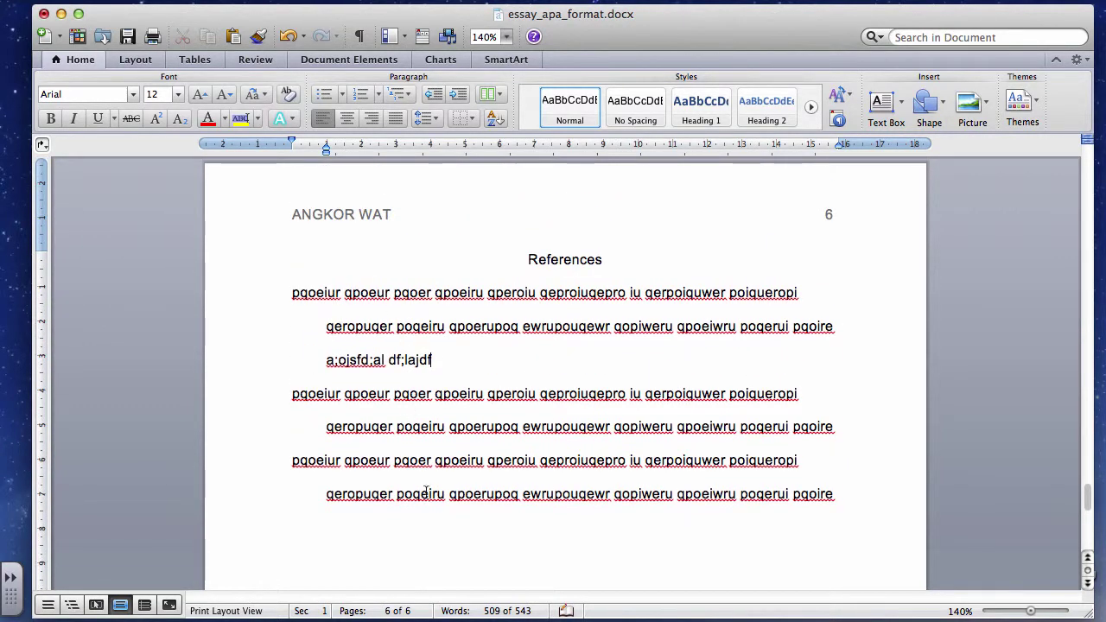
scroll(427, 498, down, 4)
scroll(427, 497, down, 5)
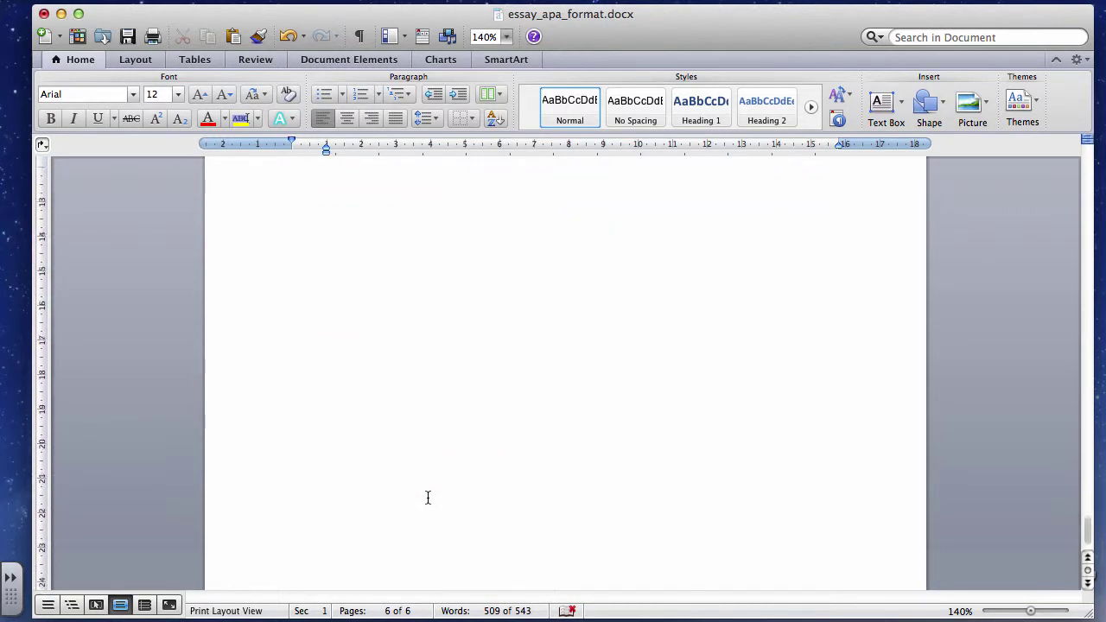
scroll(427, 498, up, 2)
scroll(427, 498, up, 5)
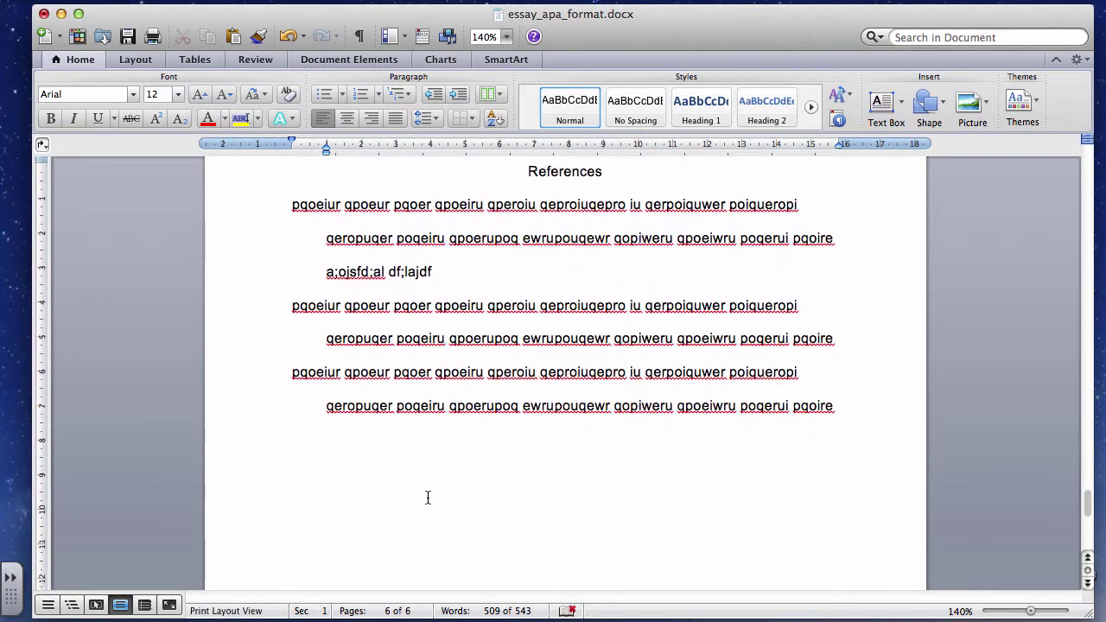
scroll(427, 498, up, 2)
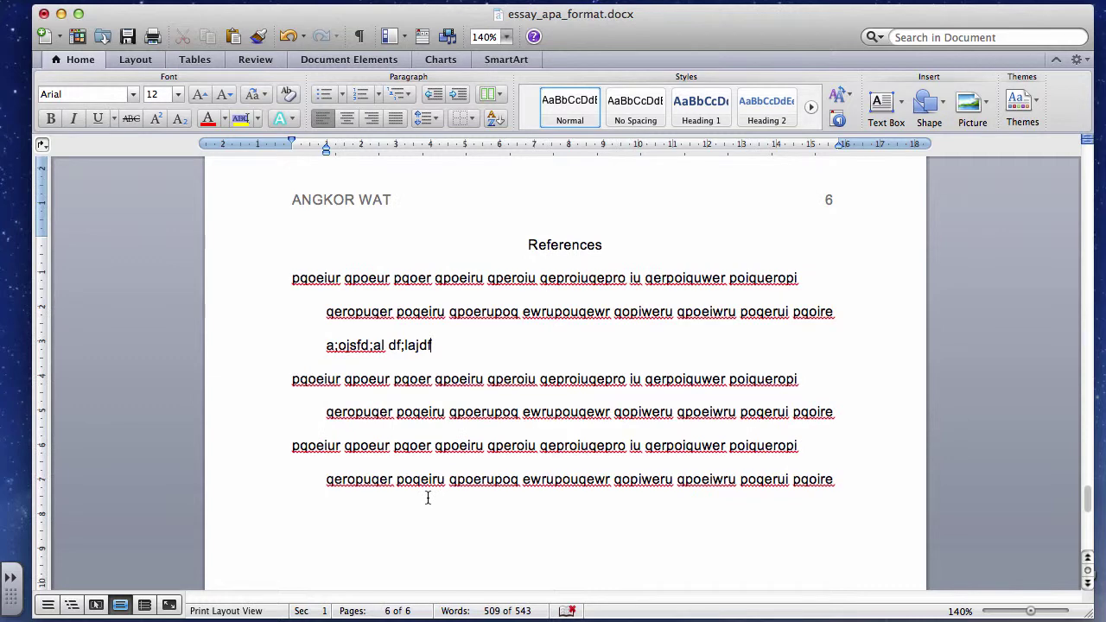
scroll(427, 498, down, 1)
scroll(427, 498, up, 1)
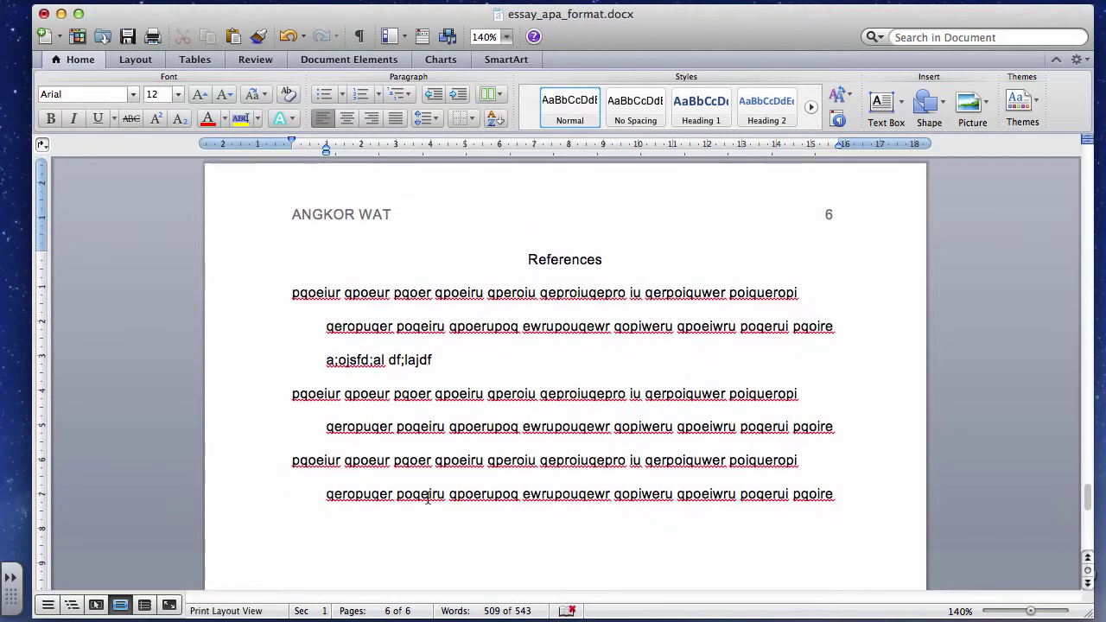
scroll(427, 498, down, 4)
scroll(427, 498, up, 20)
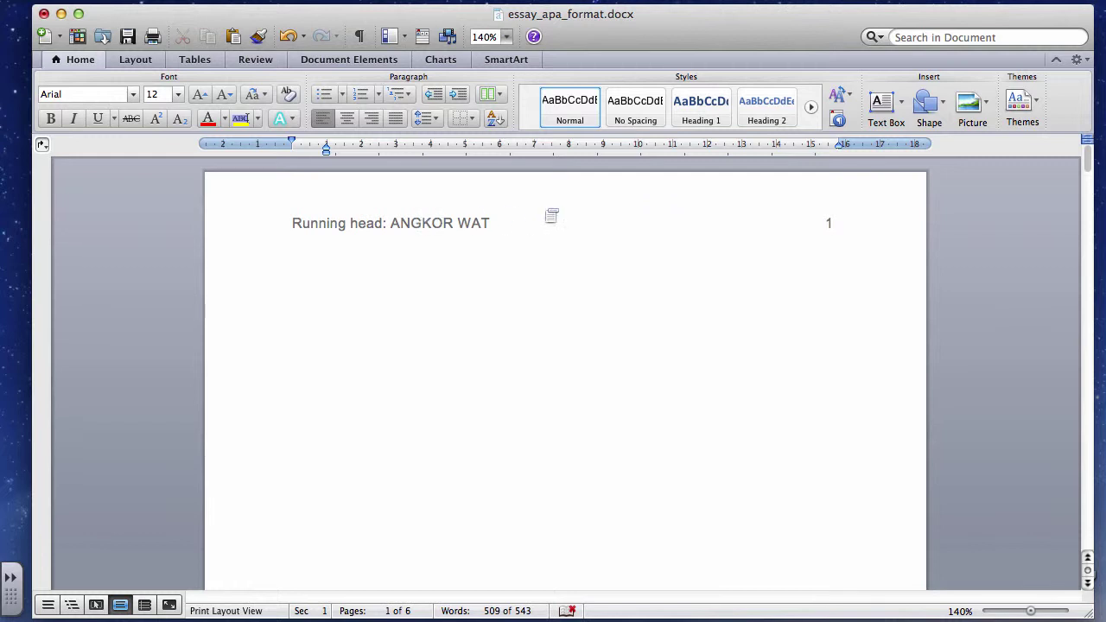
scroll(778, 307, down, 3)
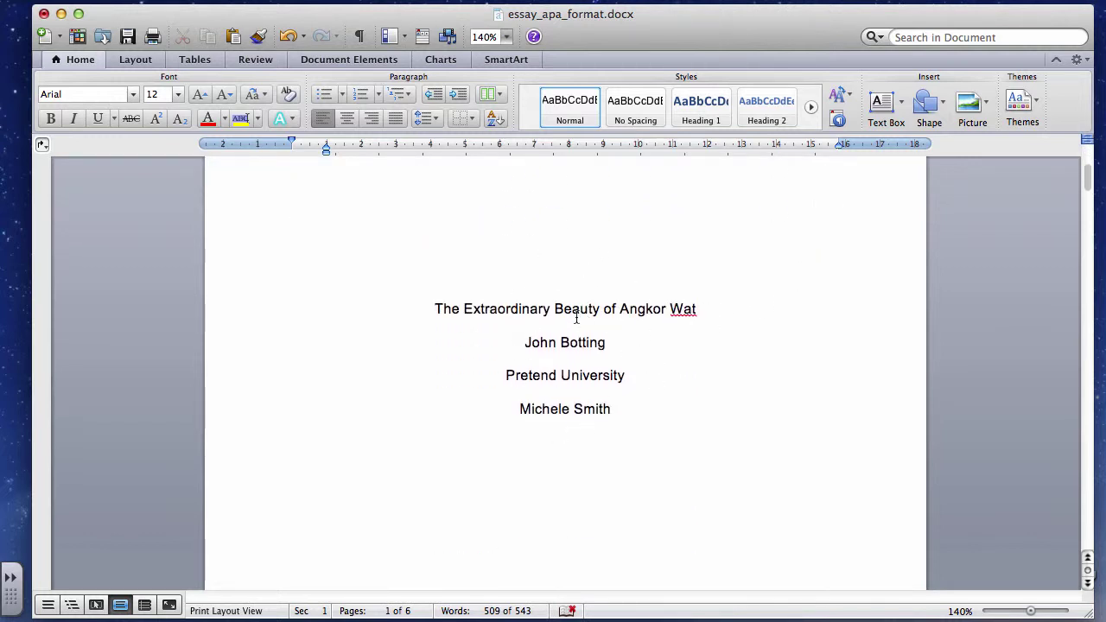
scroll(667, 372, up, 2)
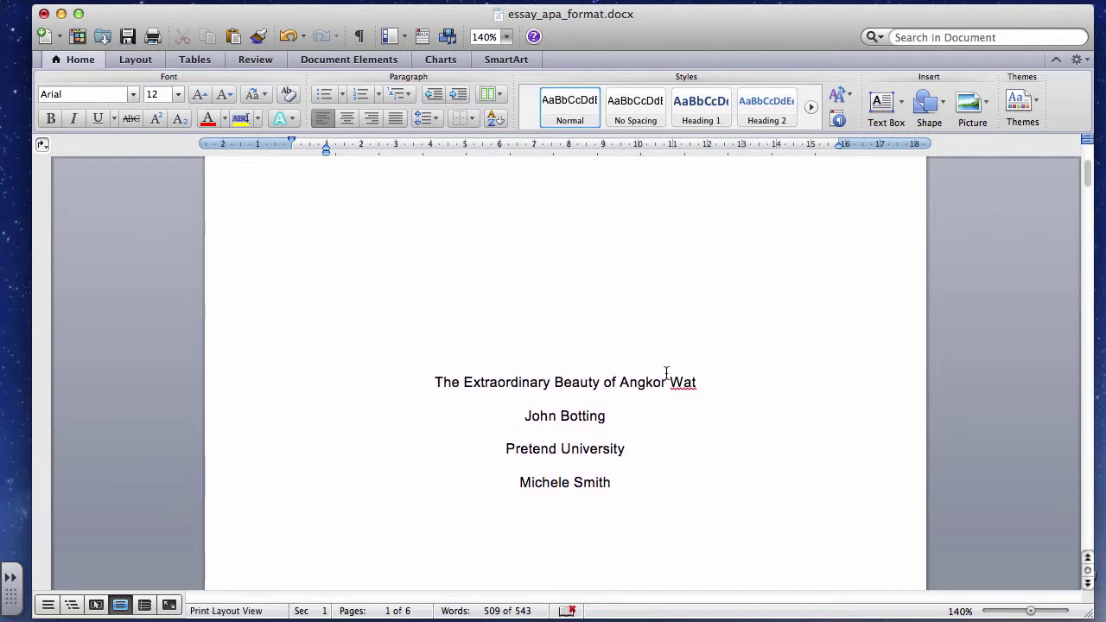
scroll(667, 373, down, 1)
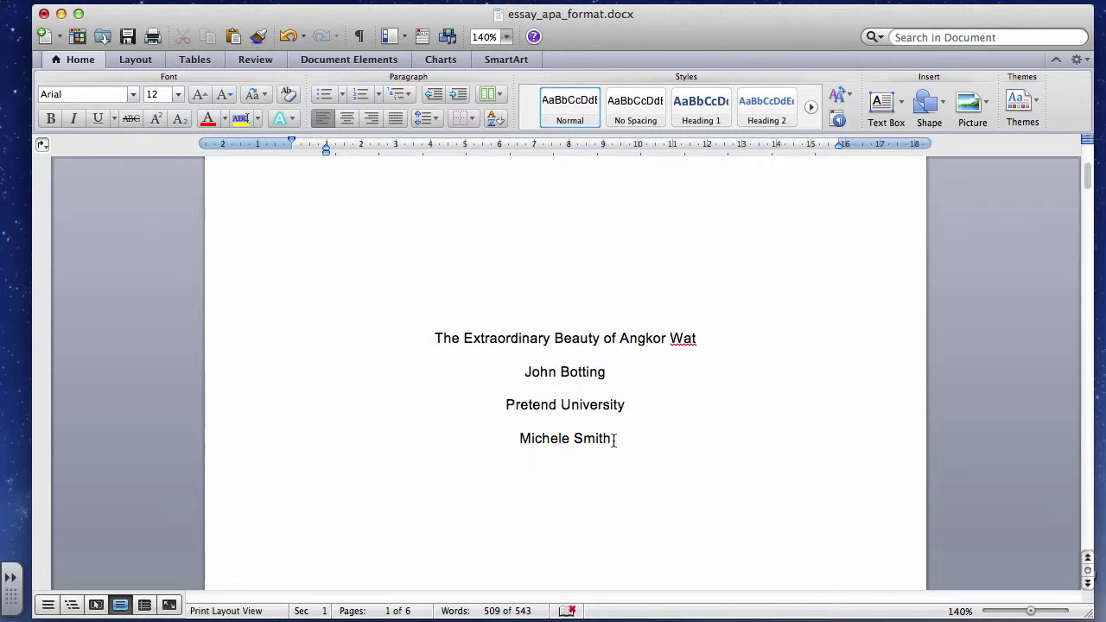
scroll(614, 441, down, 3)
scroll(613, 441, down, 4)
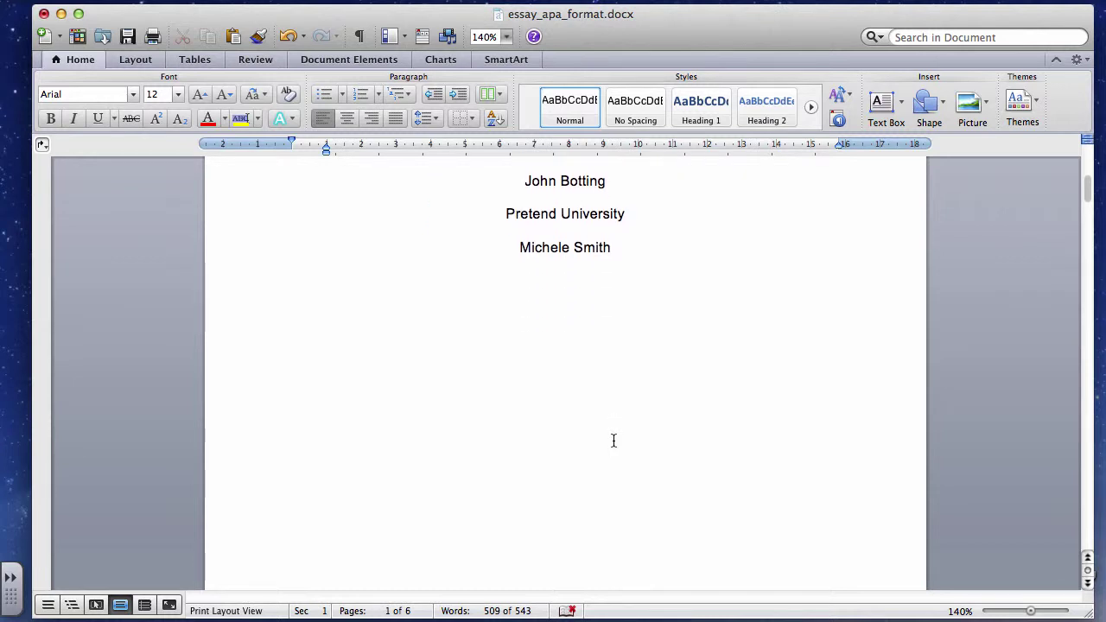
scroll(614, 440, up, 2)
scroll(613, 441, down, 15)
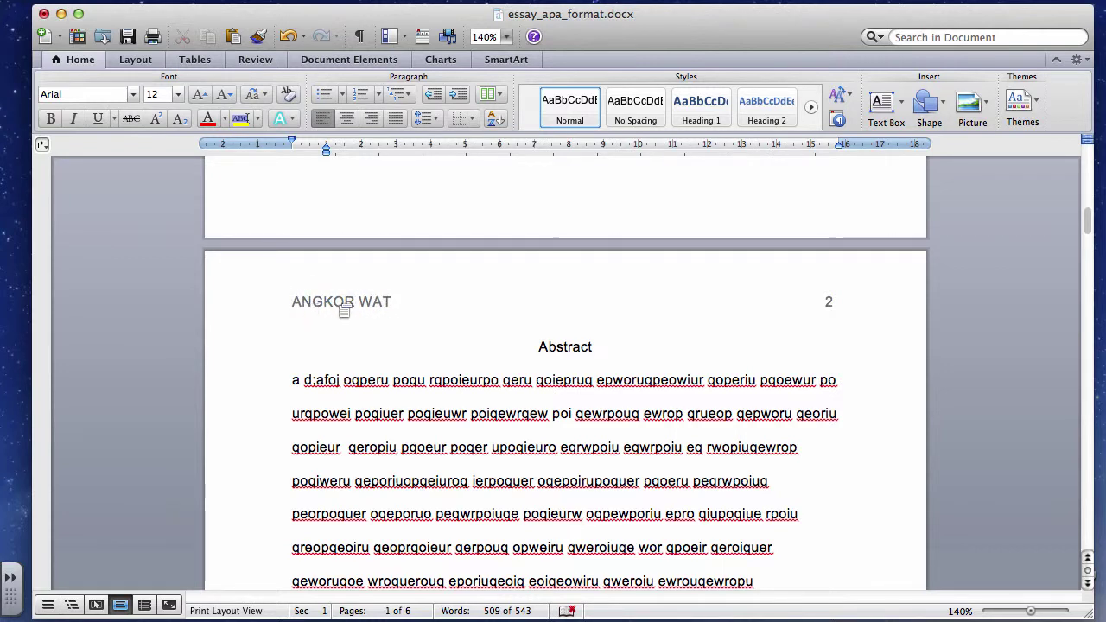
scroll(372, 311, up, 5)
scroll(374, 312, up, 10)
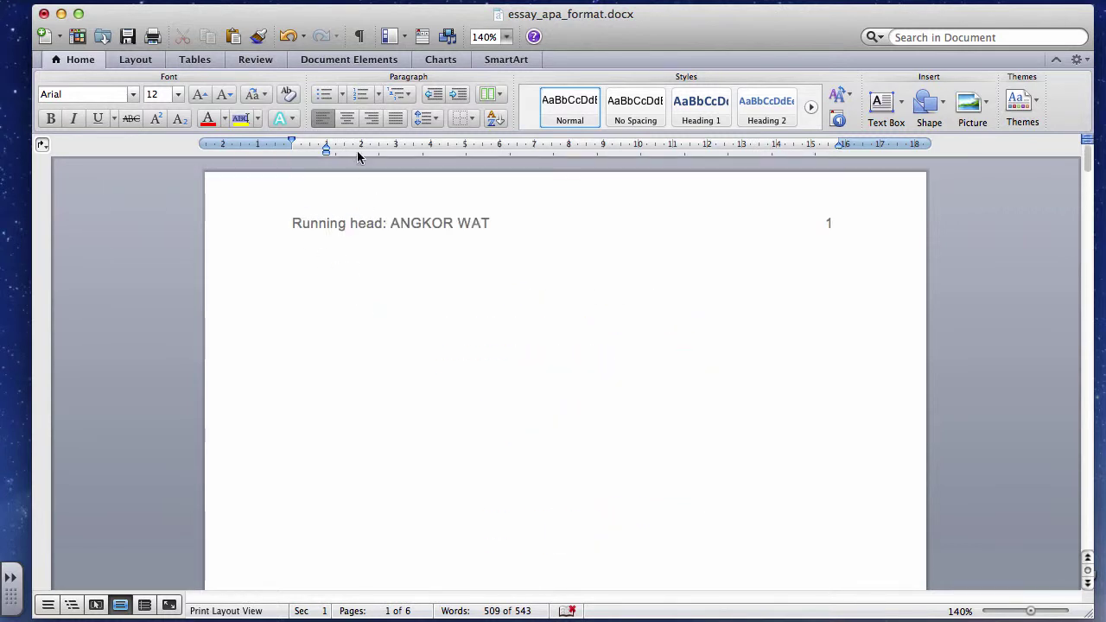
click(326, 60)
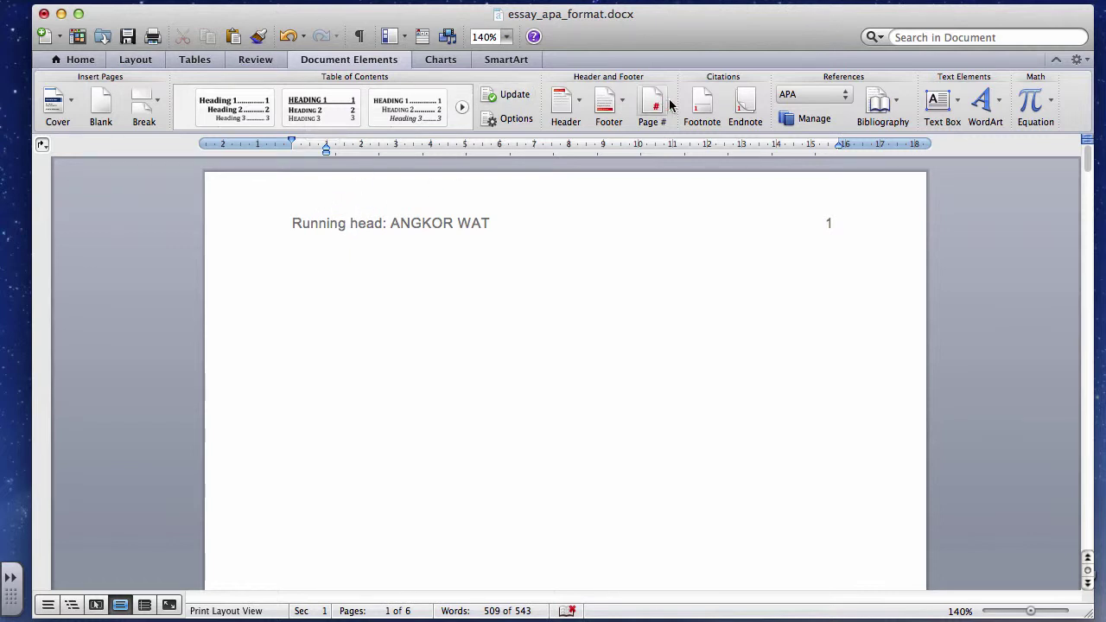
double_click(468, 221)
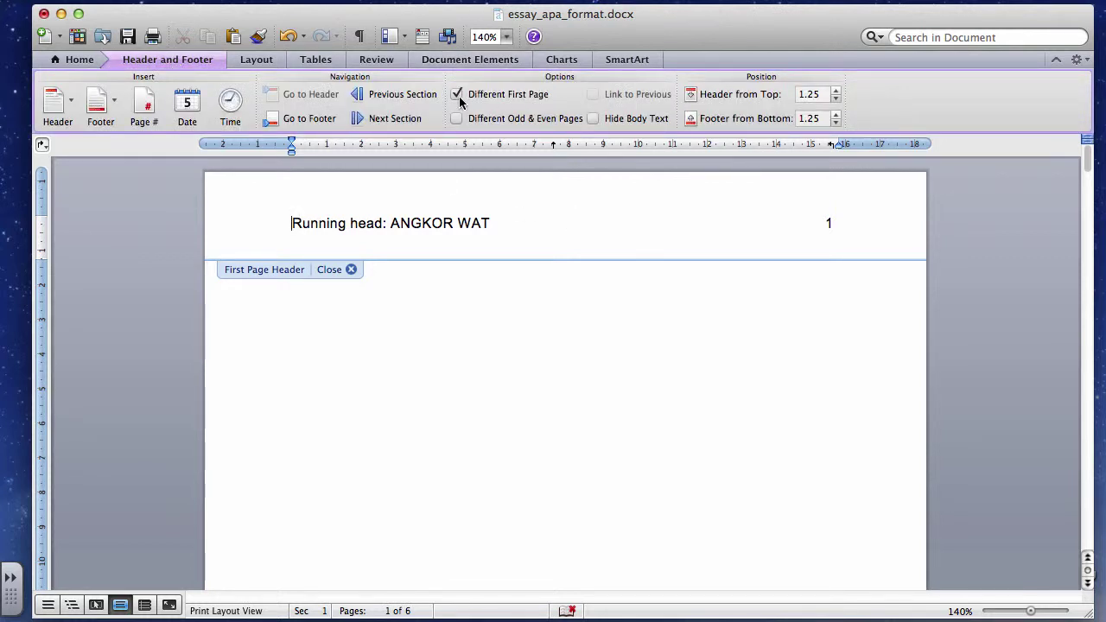
double_click(484, 349)
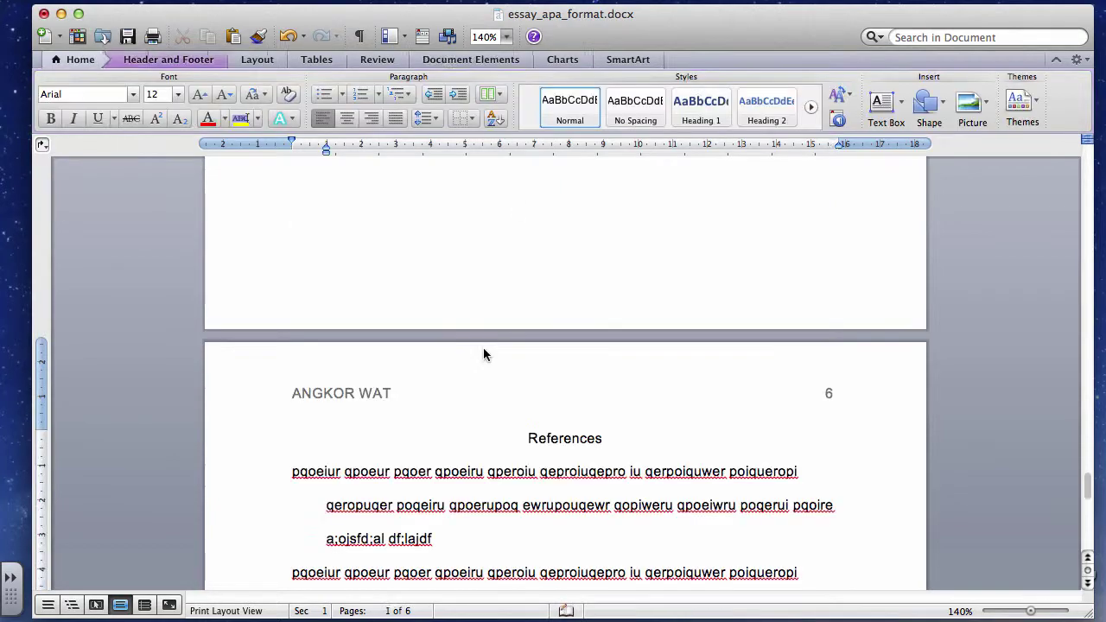
Step: Scroll through the essay to check the title page, abstract and body pages
scroll(483, 347, down, 3)
scroll(483, 350, up, 2)
scroll(484, 352, up, 20)
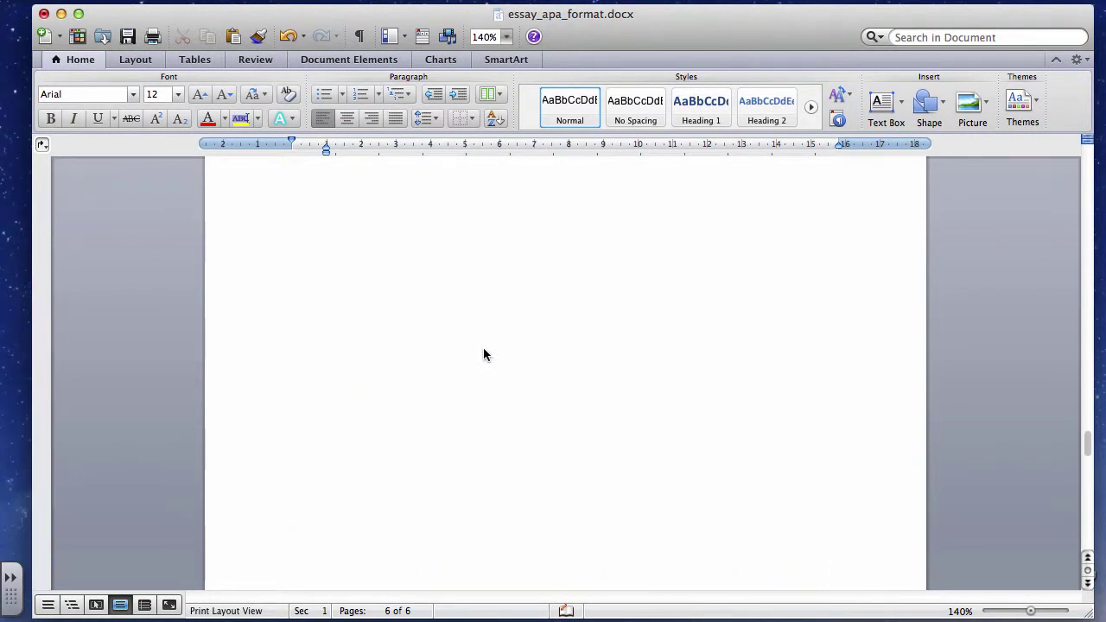
scroll(484, 350, down, 5)
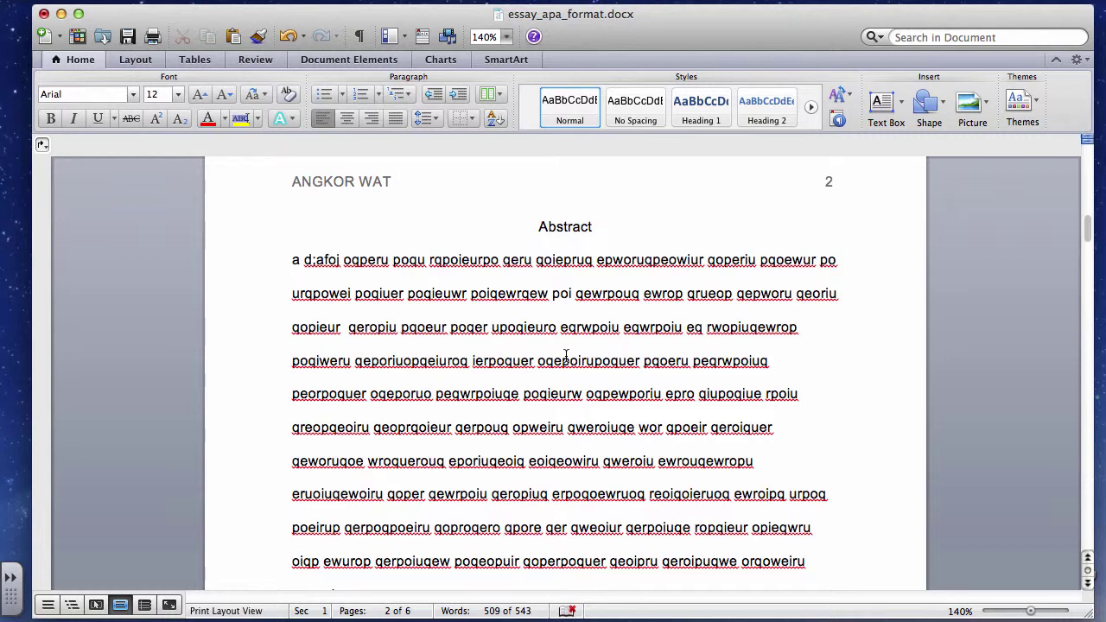
scroll(567, 357, down, 1)
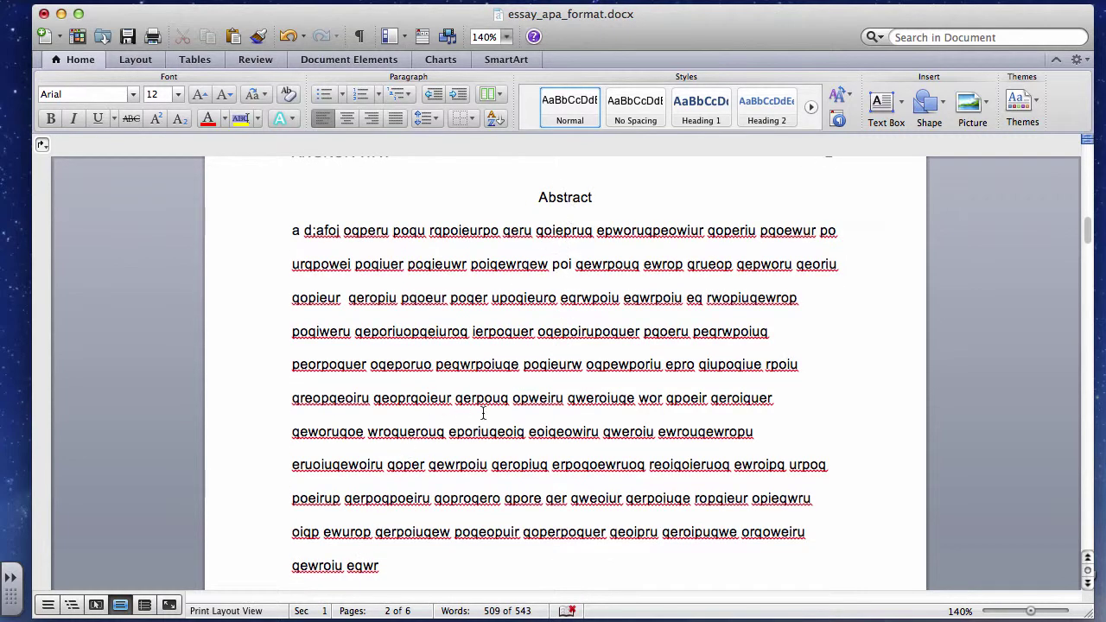
scroll(483, 413, down, 15)
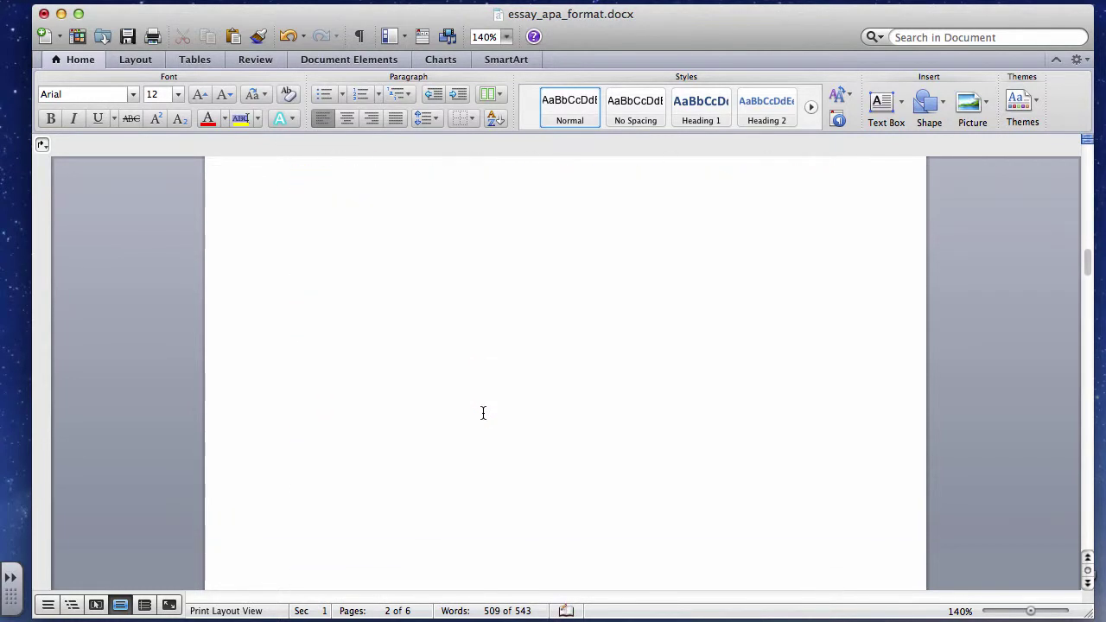
scroll(483, 414, up, 10)
scroll(484, 413, down, 15)
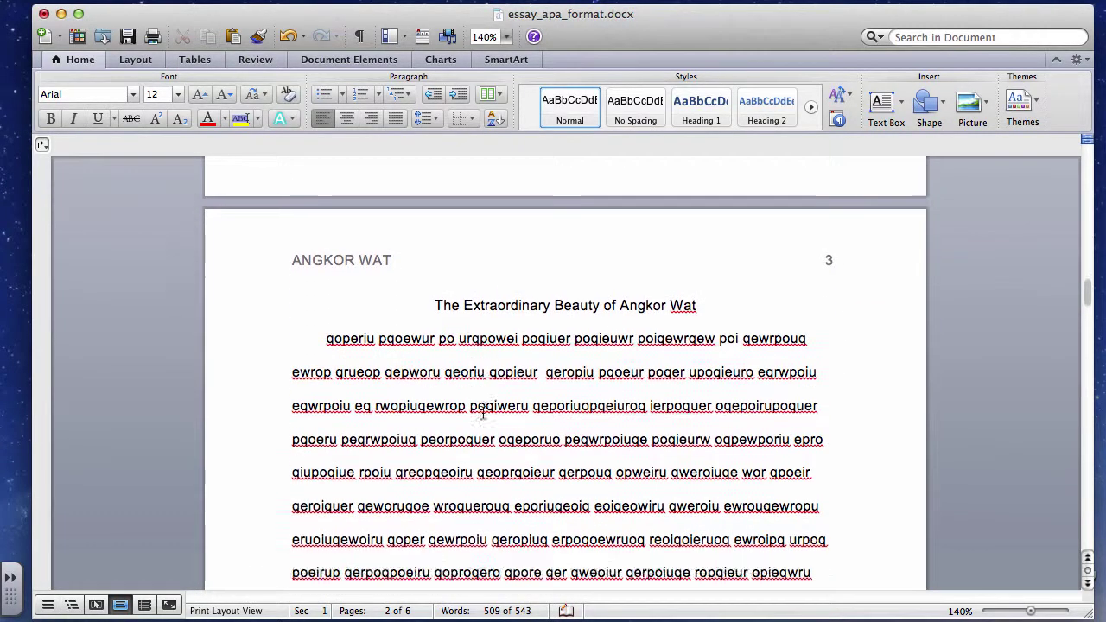
scroll(483, 413, down, 3)
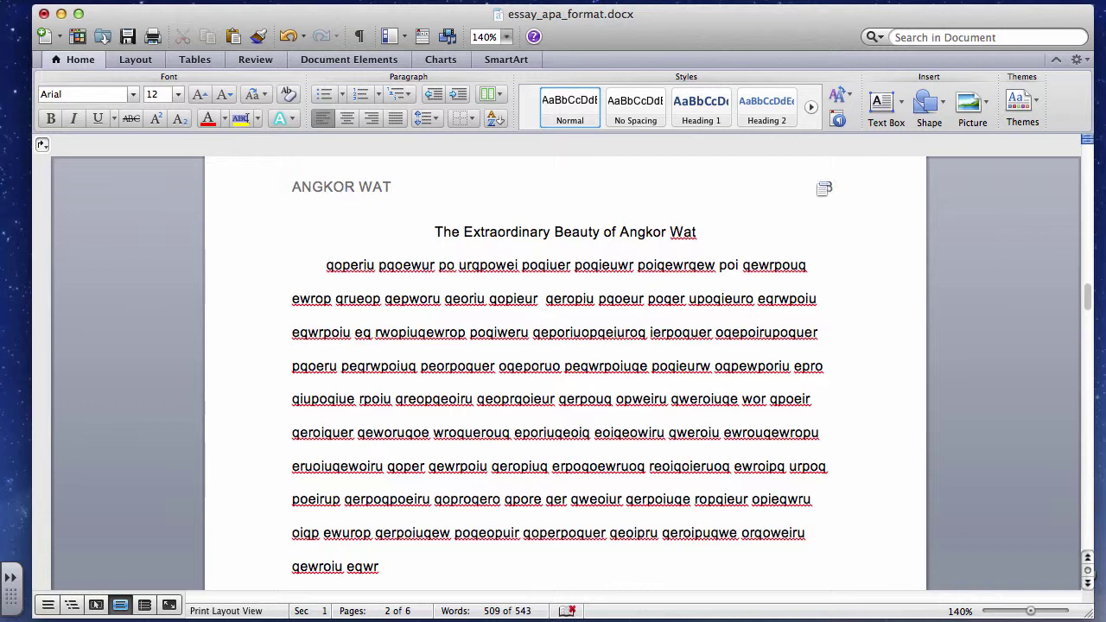
scroll(671, 364, down, 10)
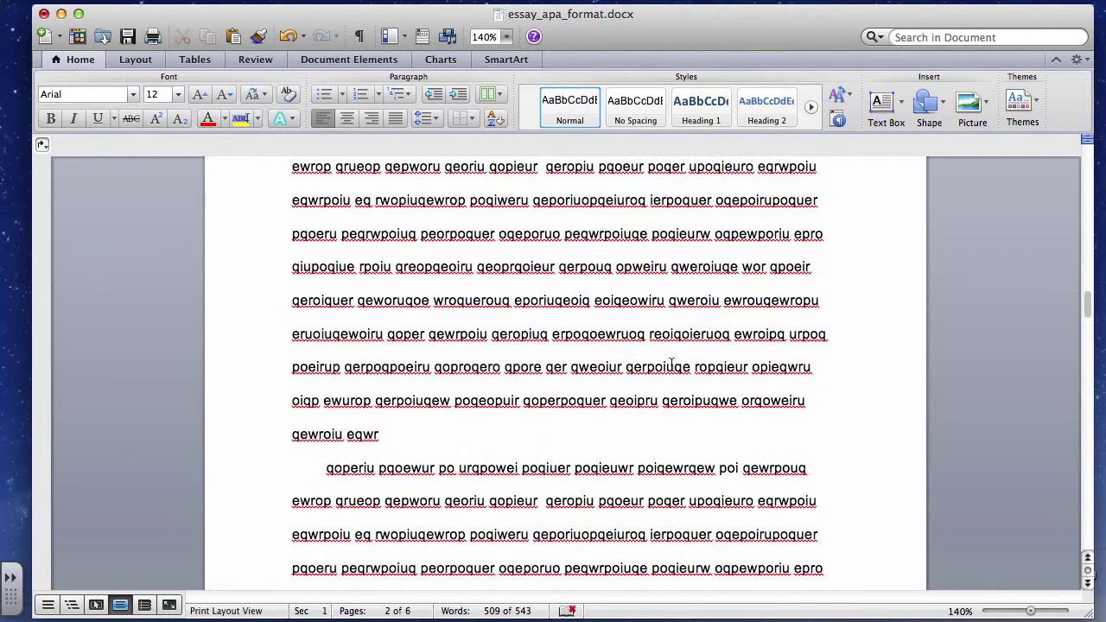
scroll(671, 364, down, 1)
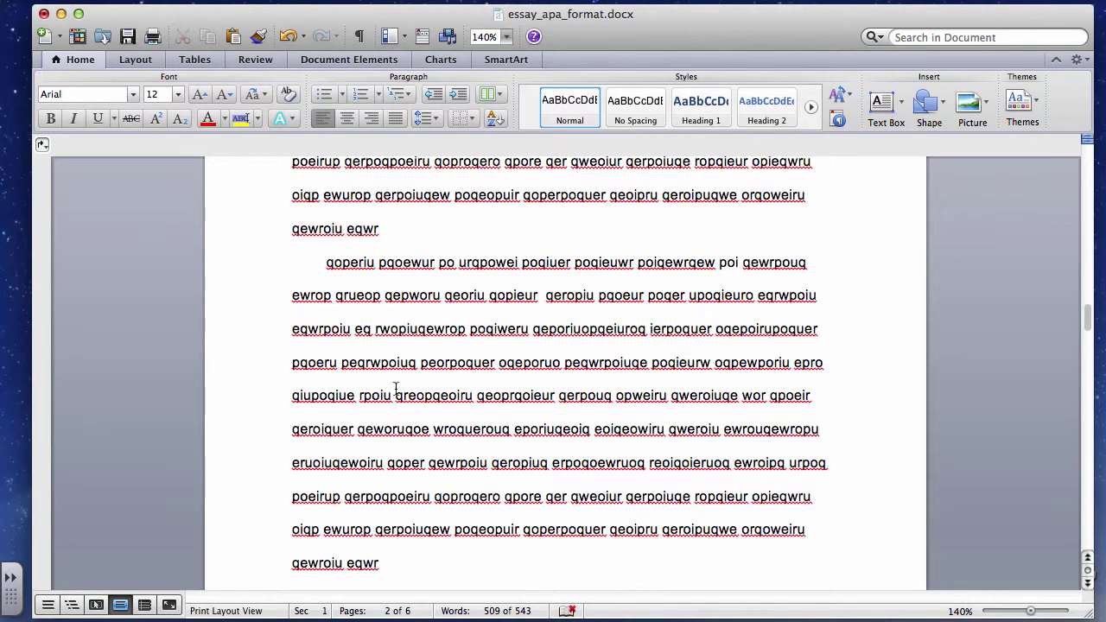
scroll(396, 389, down, 6)
scroll(344, 431, down, 18)
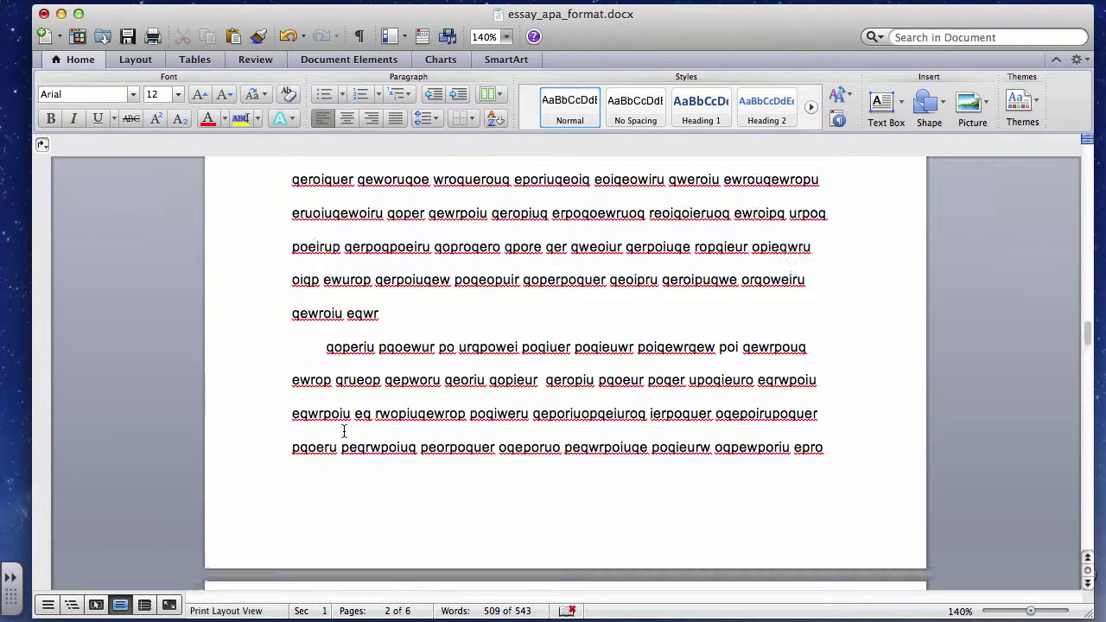
scroll(344, 431, up, 4)
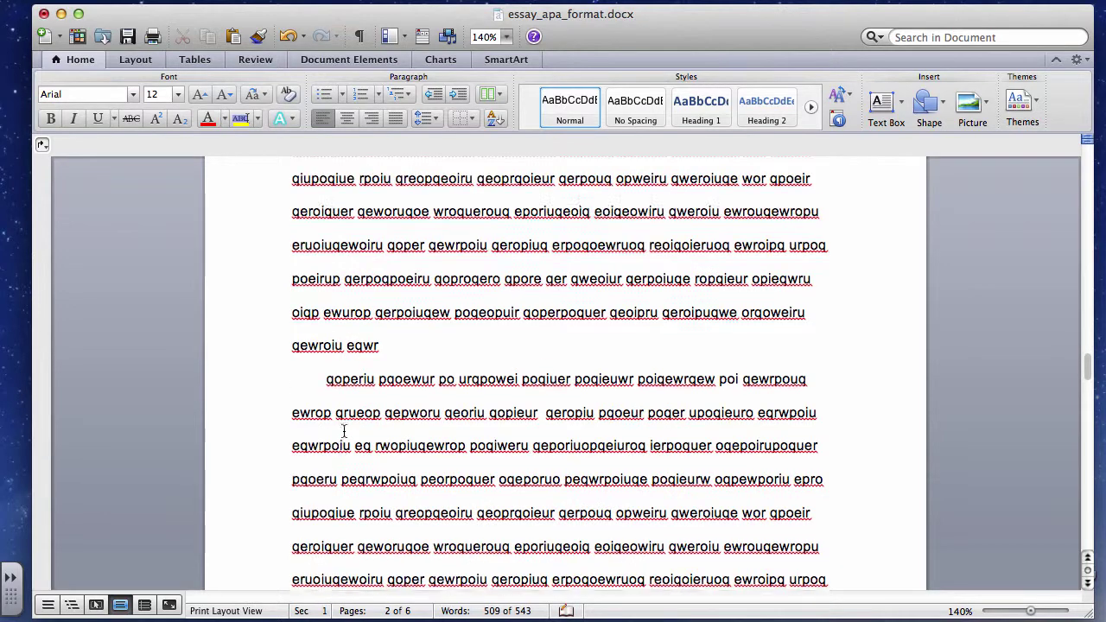
scroll(470, 434, down, 6)
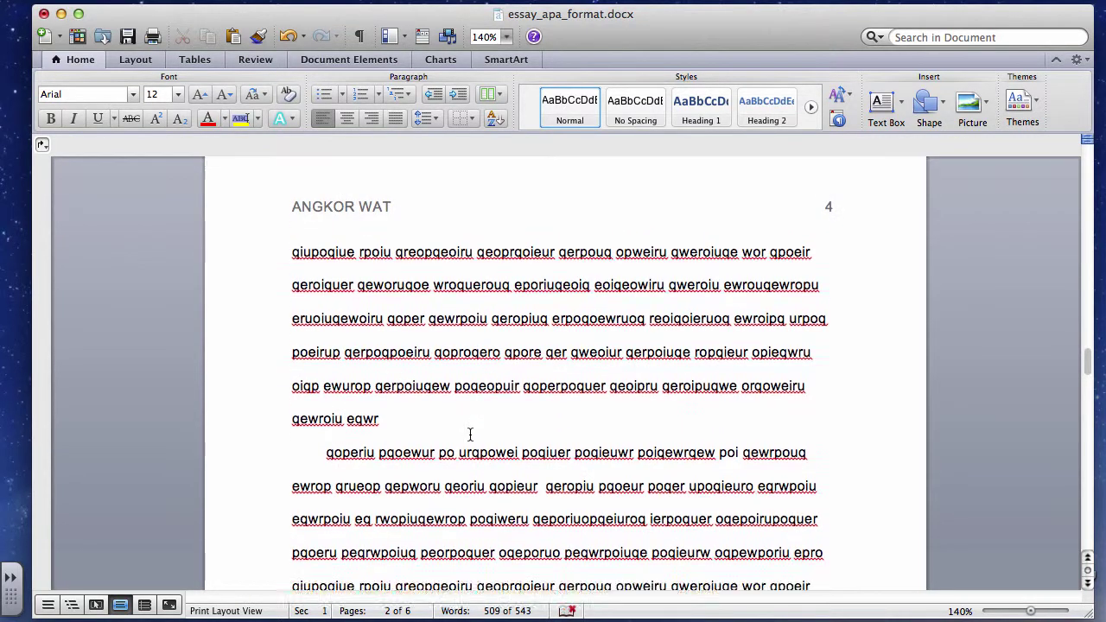
scroll(471, 434, down, 15)
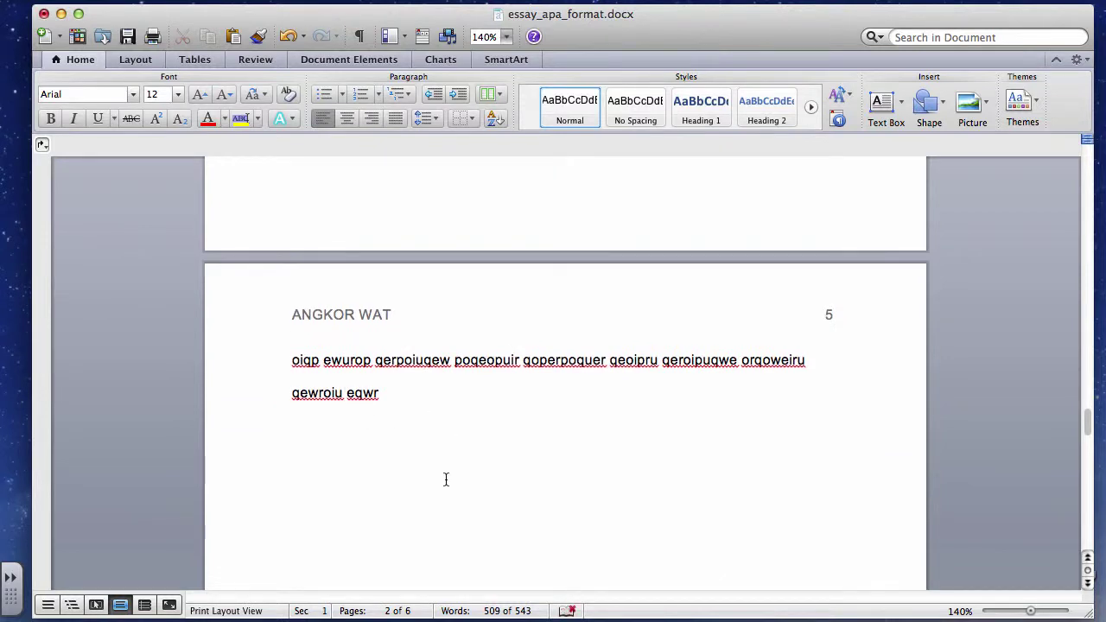
scroll(445, 479, down, 20)
scroll(445, 480, down, 4)
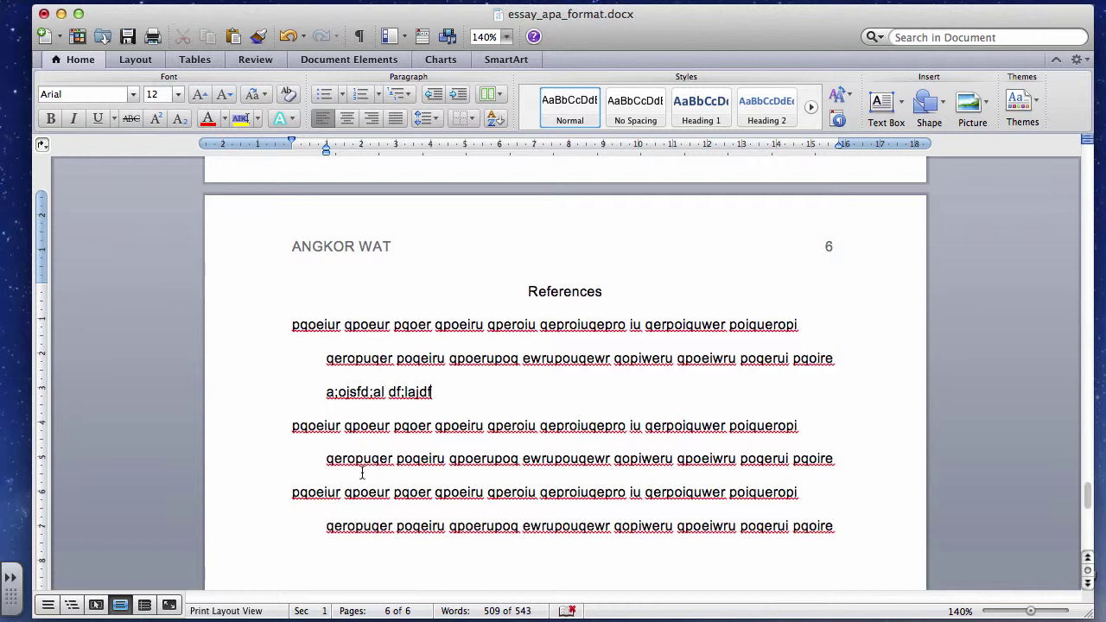
Step: Review the References page, then zoom out to about 30% to show all six pages
scroll(522, 444, down, 3)
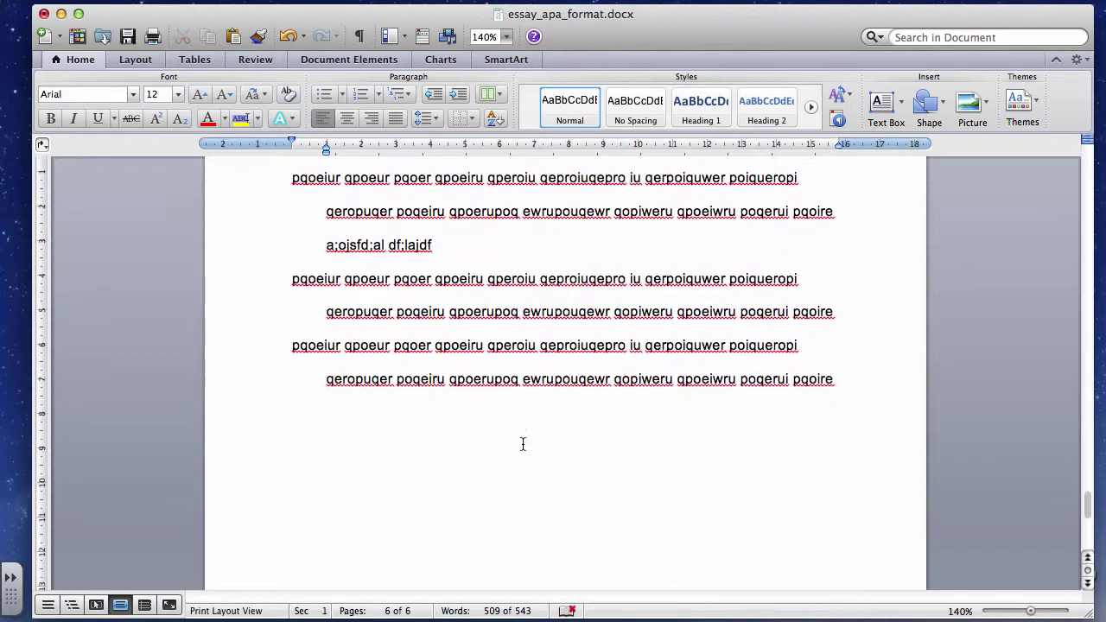
scroll(522, 444, down, 5)
scroll(522, 444, up, 15)
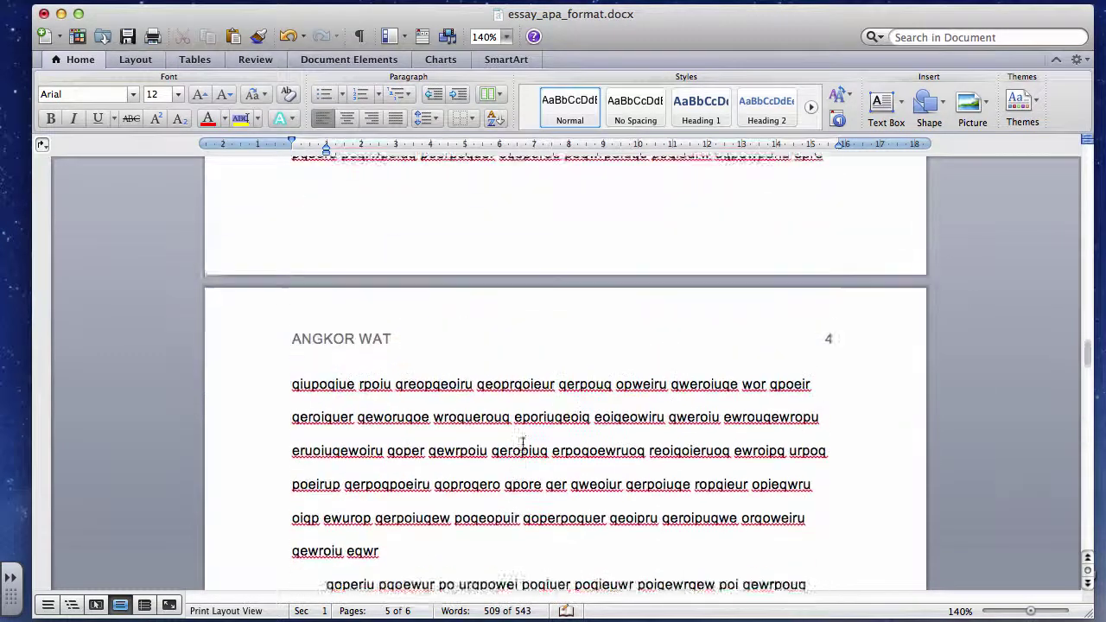
scroll(522, 444, down, 5)
scroll(522, 445, up, 15)
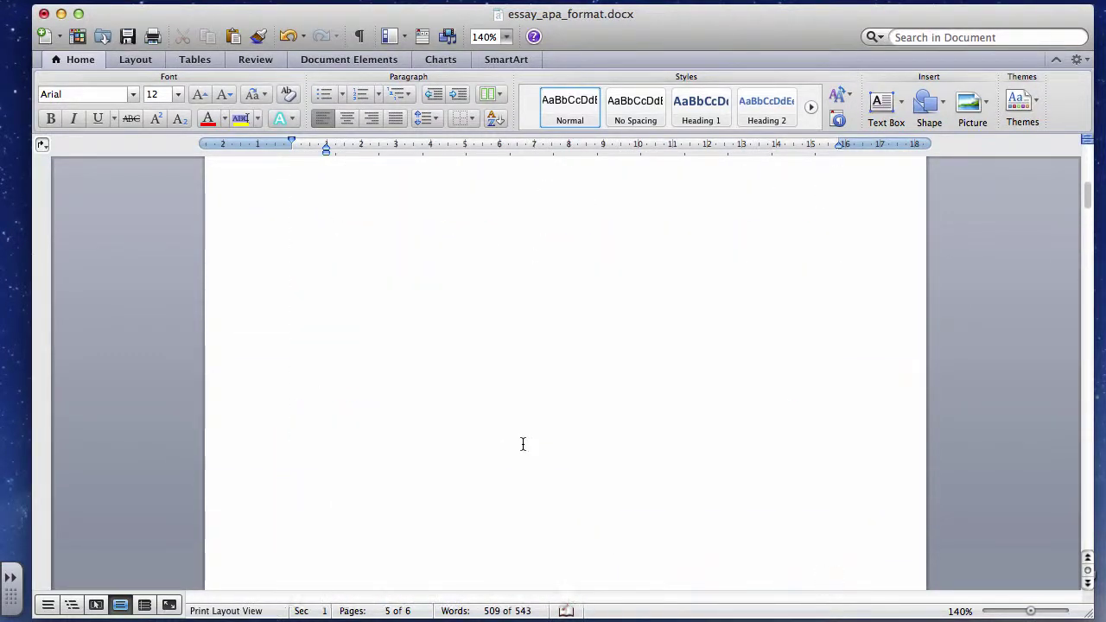
scroll(522, 444, up, 7)
scroll(522, 444, down, 20)
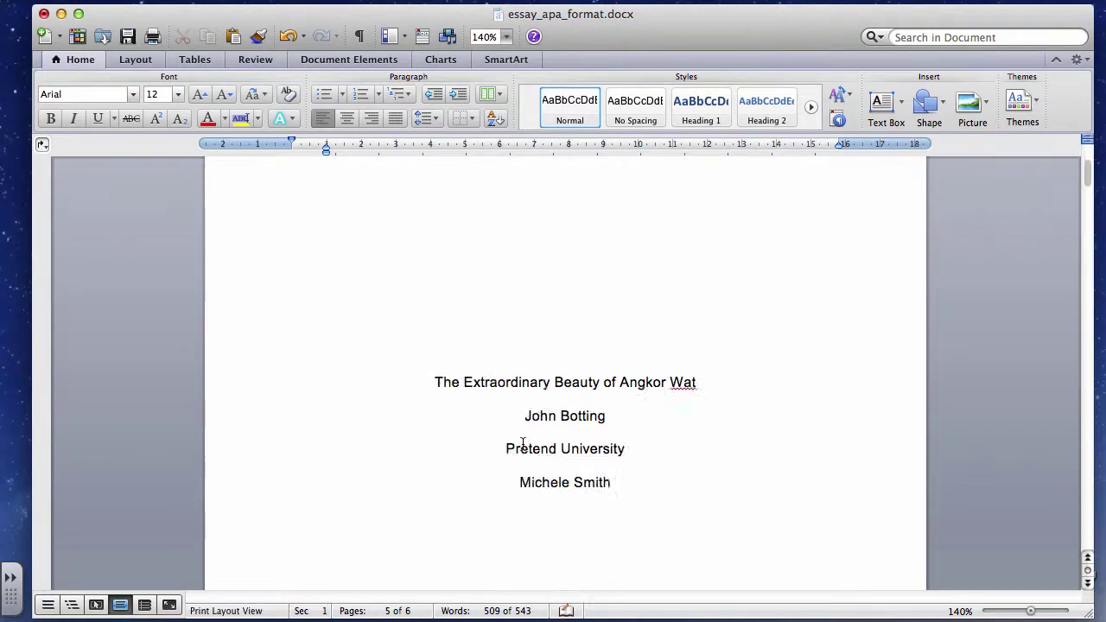
scroll(522, 444, down, 8)
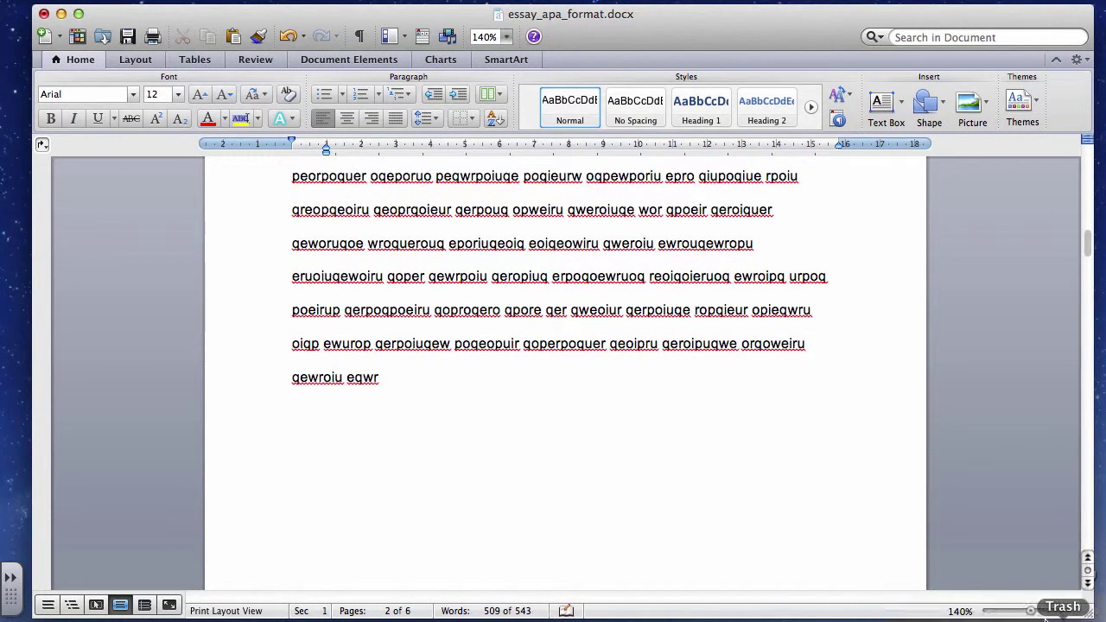
drag(1033, 613, 998, 612)
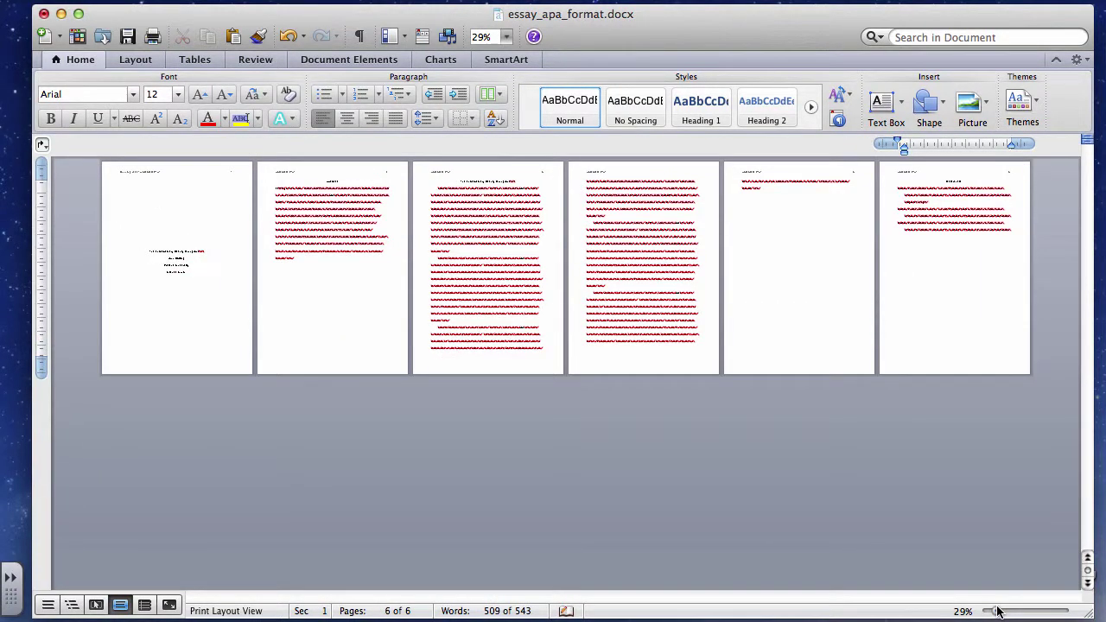